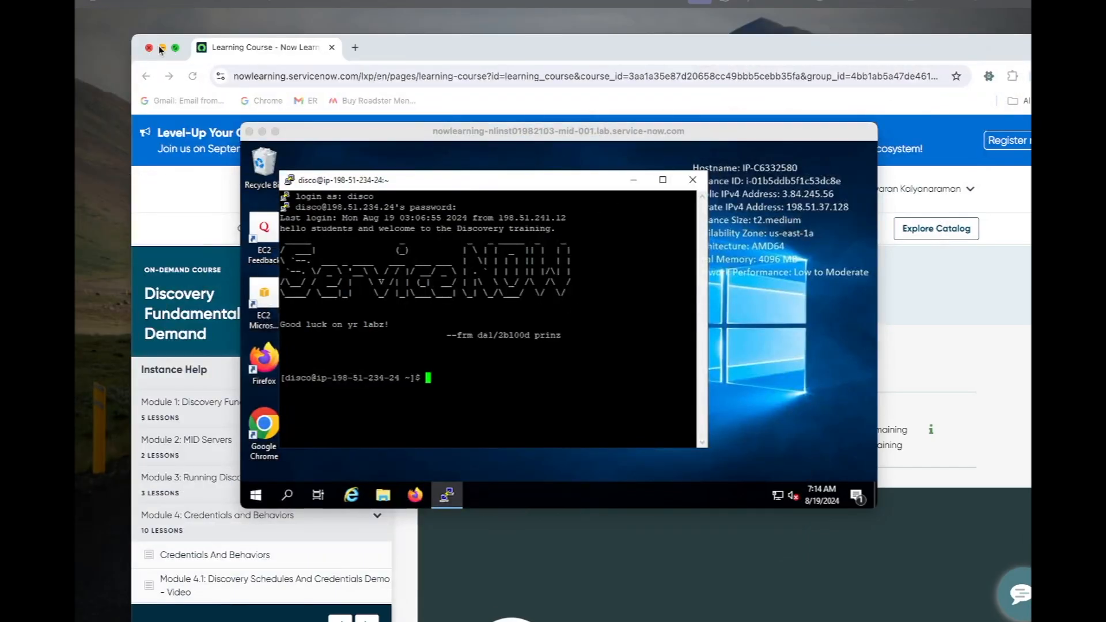
Minimize the course browser window and move the terminal window clear of the remote desktop's shortcuts
left_click(162, 48)
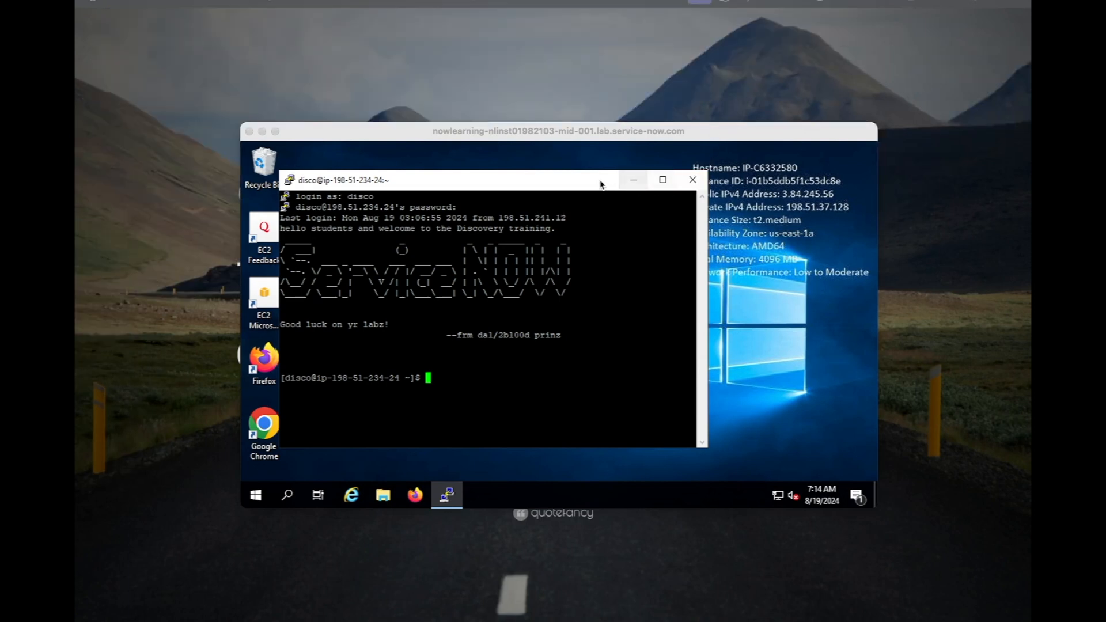
left_click_drag(600, 184, 668, 183)
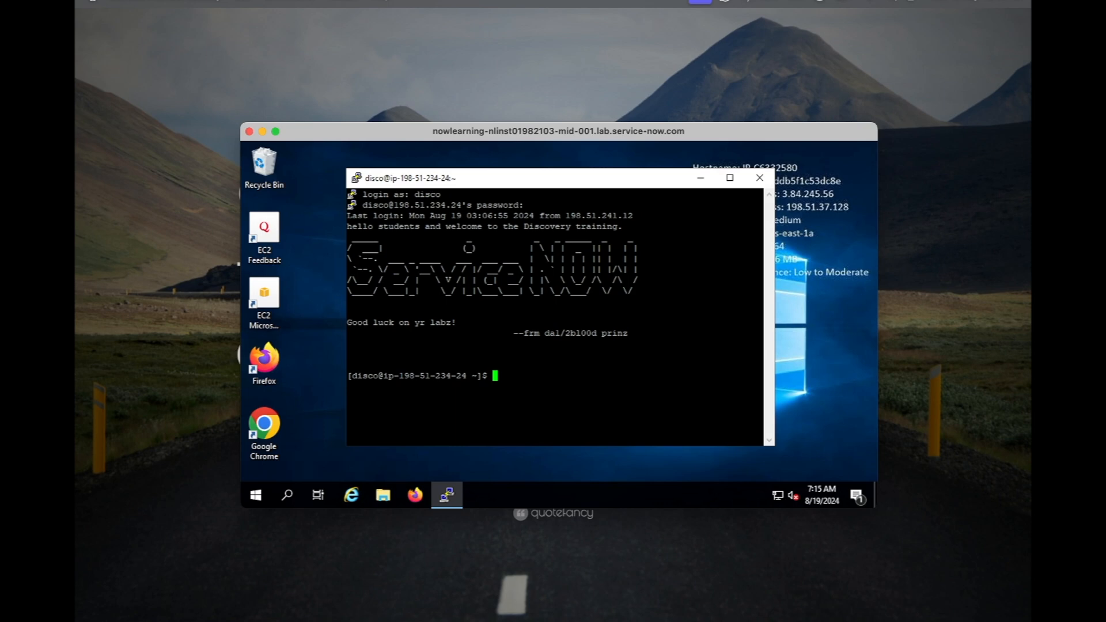
Switch to the ServiceNow instance in the browser, find Discovery Schedules under Discovery and open the list separately from the home page
key("super+Tab")
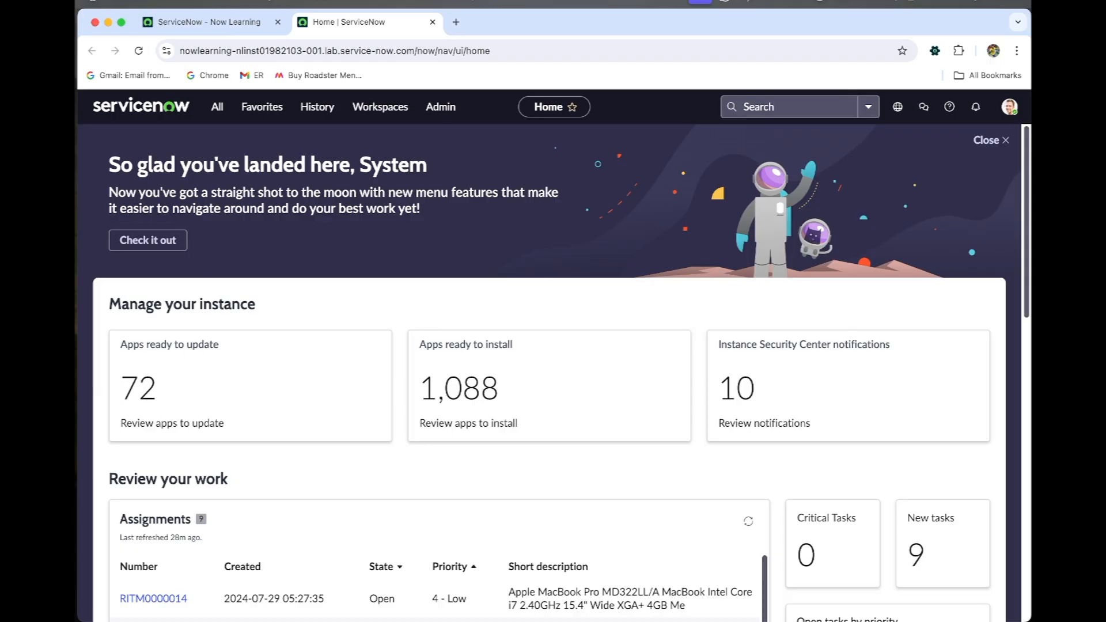
left_click(220, 108)
type("discover")
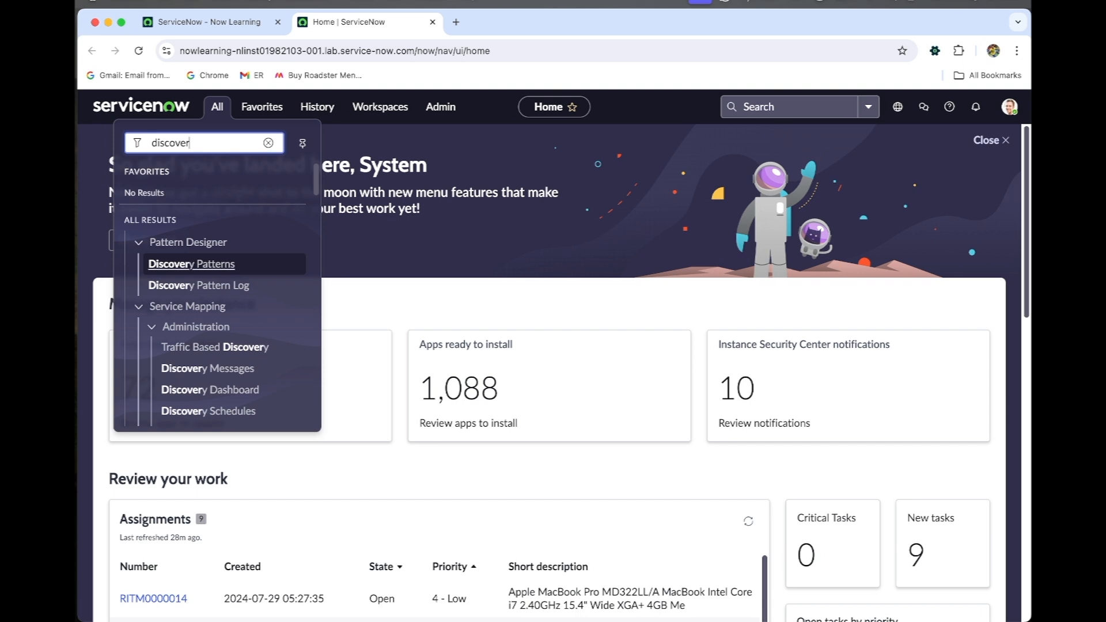
type("y sch")
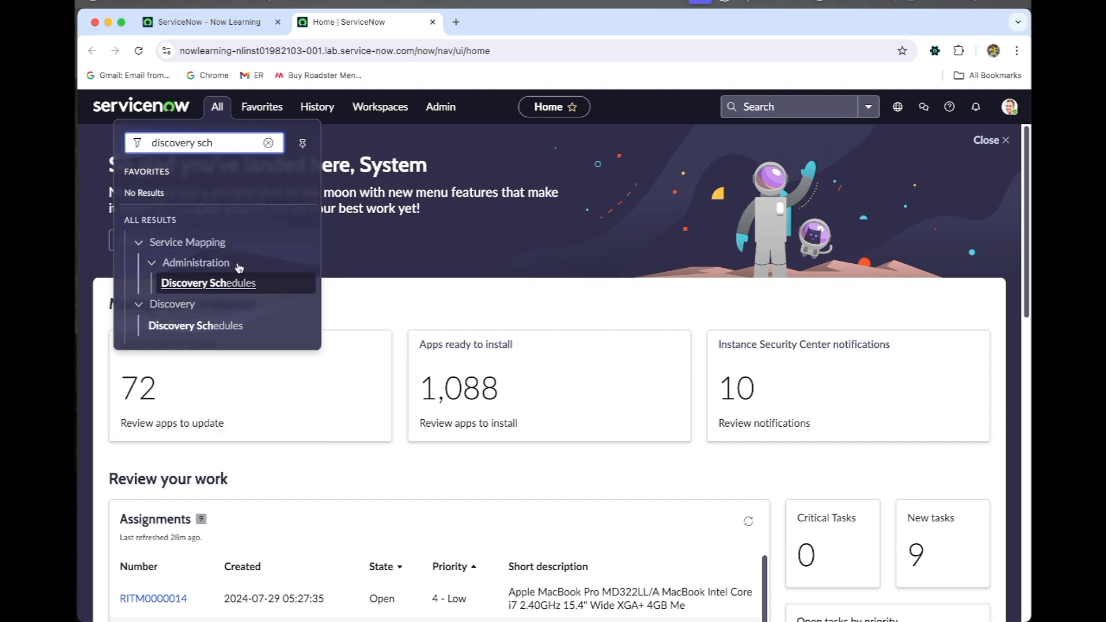
left_click(227, 327, "super")
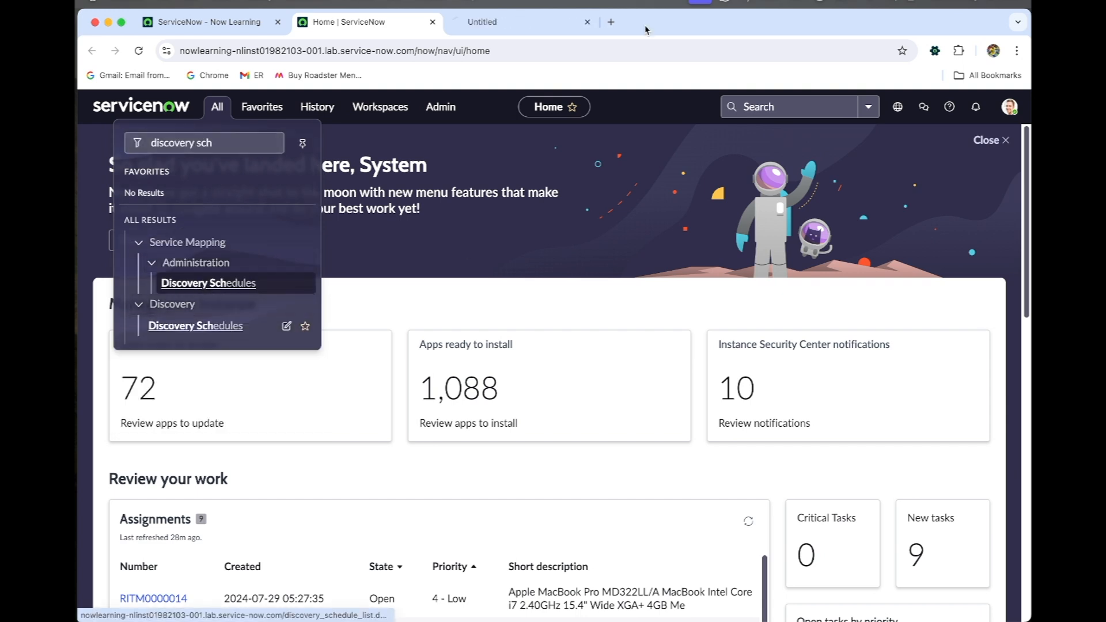
left_click(554, 32)
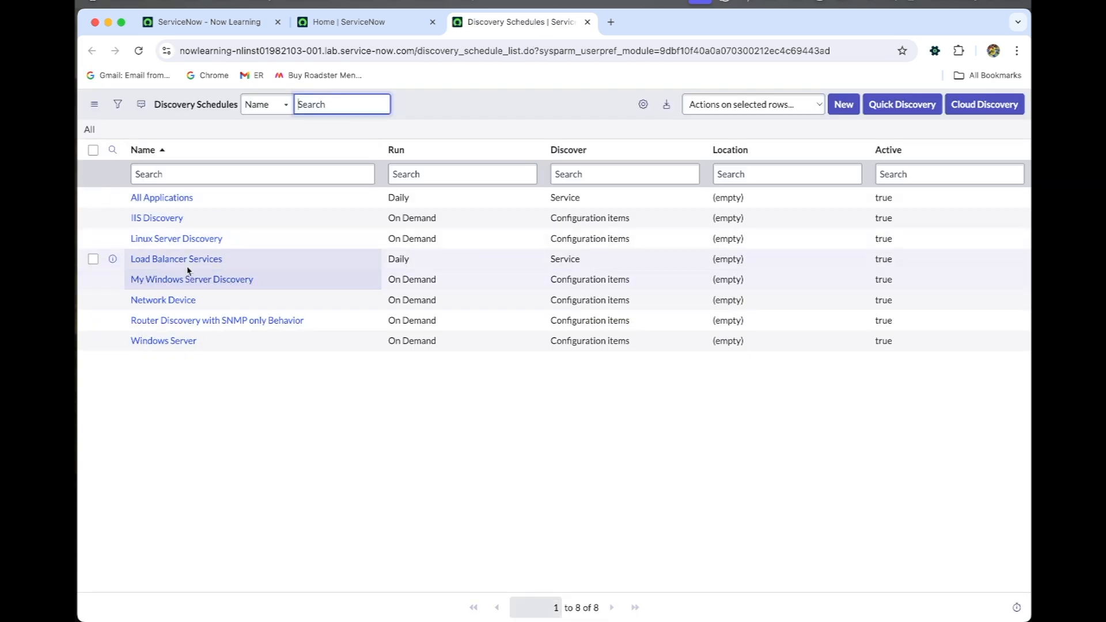
Open the Linux Server Discovery and My Windows Server Discovery schedules separately, keeping the schedule list available
left_click(193, 243, "super")
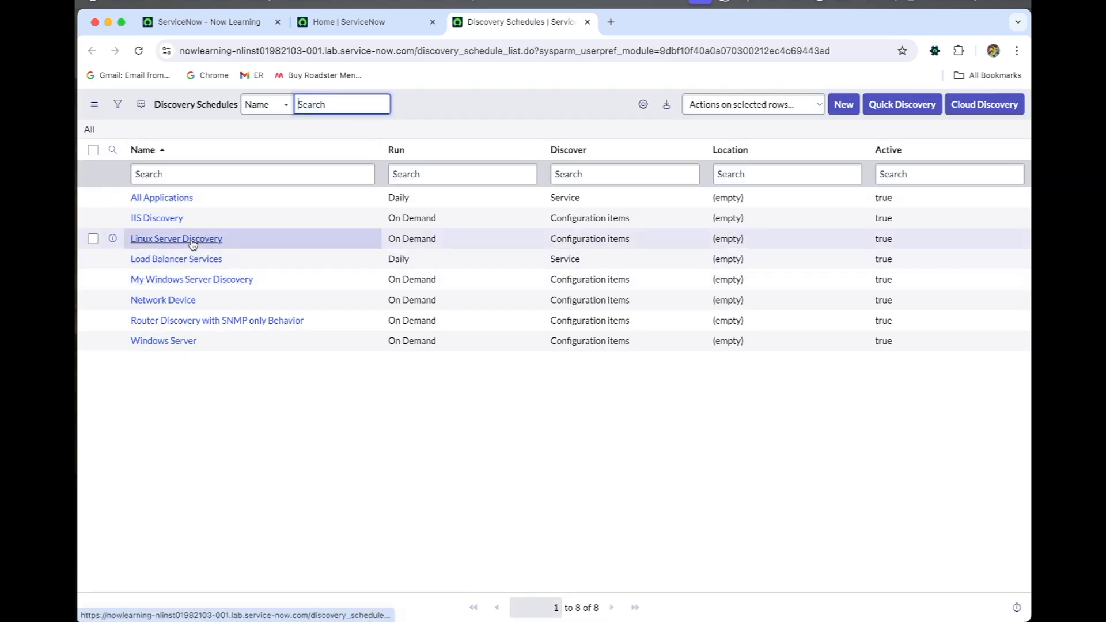
left_click(201, 280, "super")
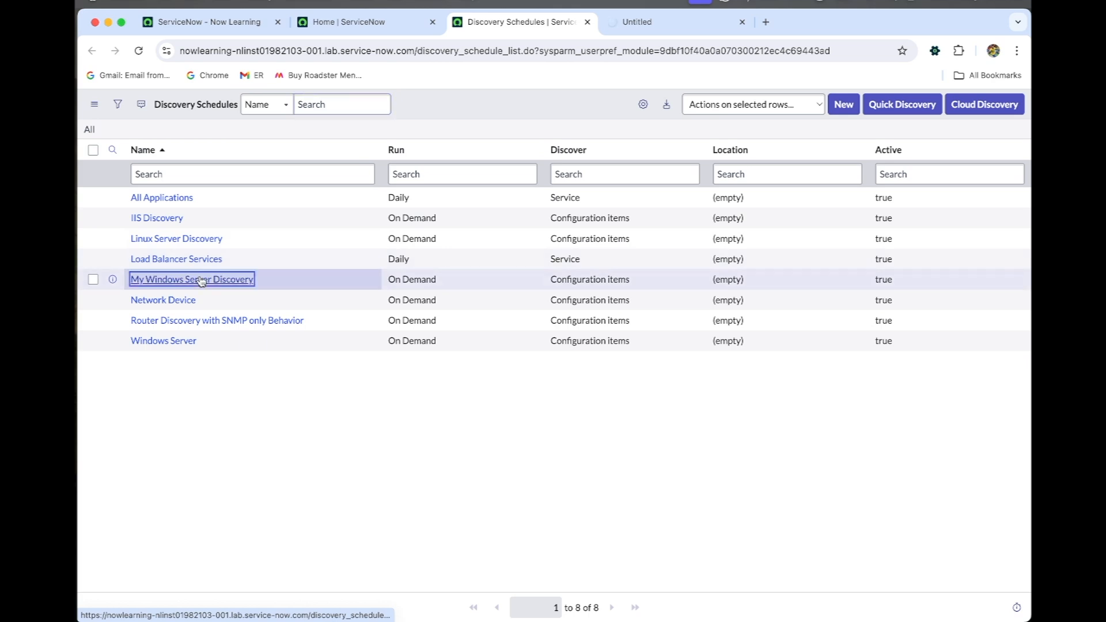
left_click(641, 30)
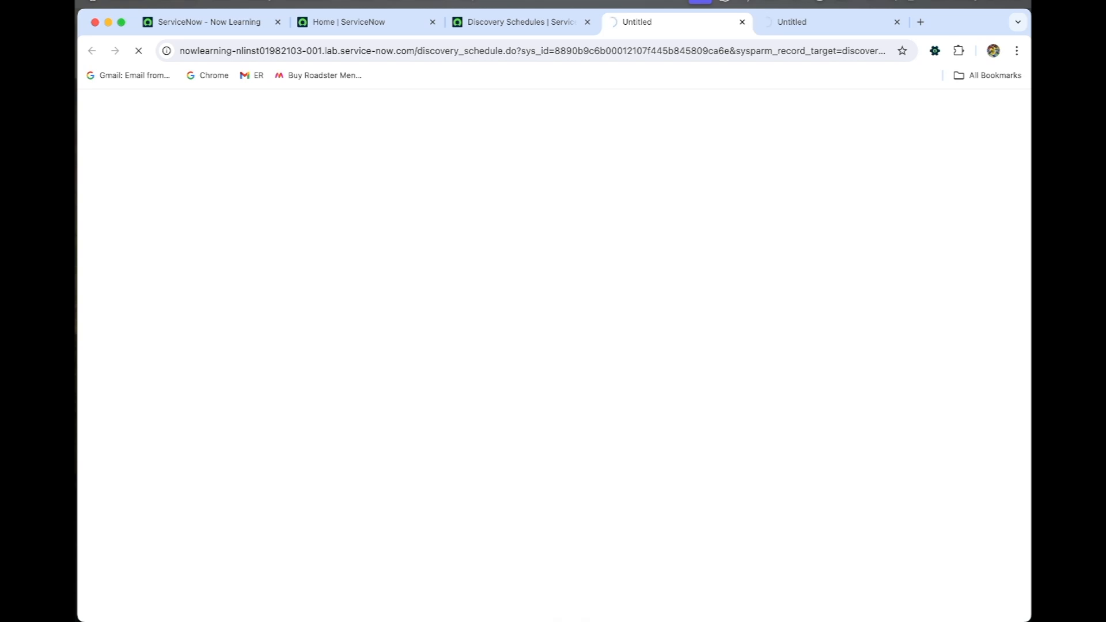
left_click(547, 22)
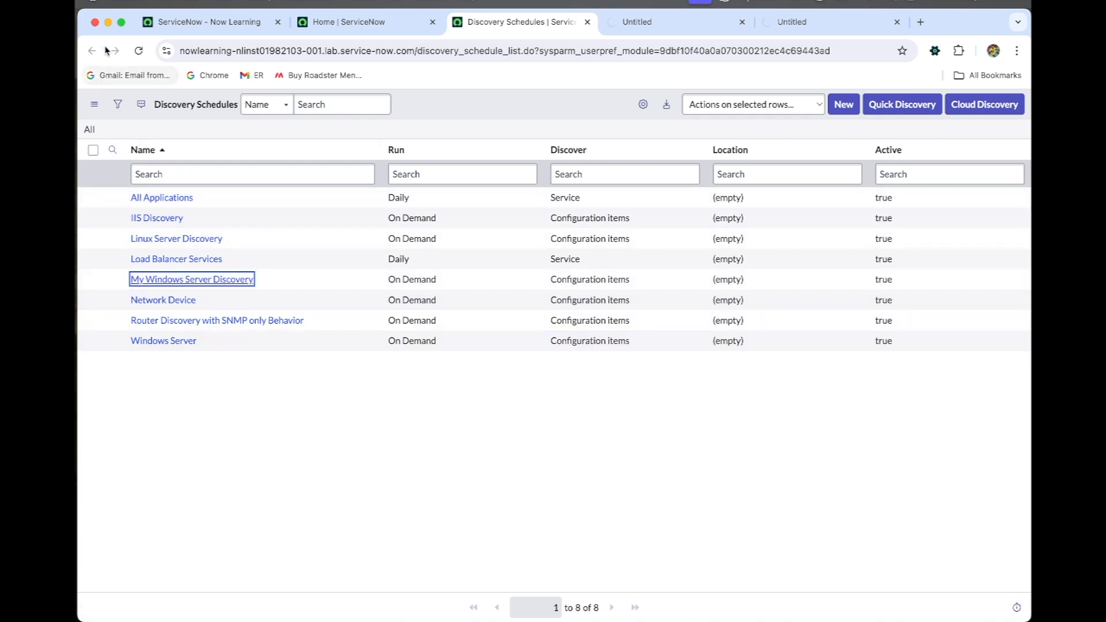
Look at the SSH terminal session in the remote desktop, reposition the remote desktop window, and return to the Discovery Schedules list
left_click(107, 23)
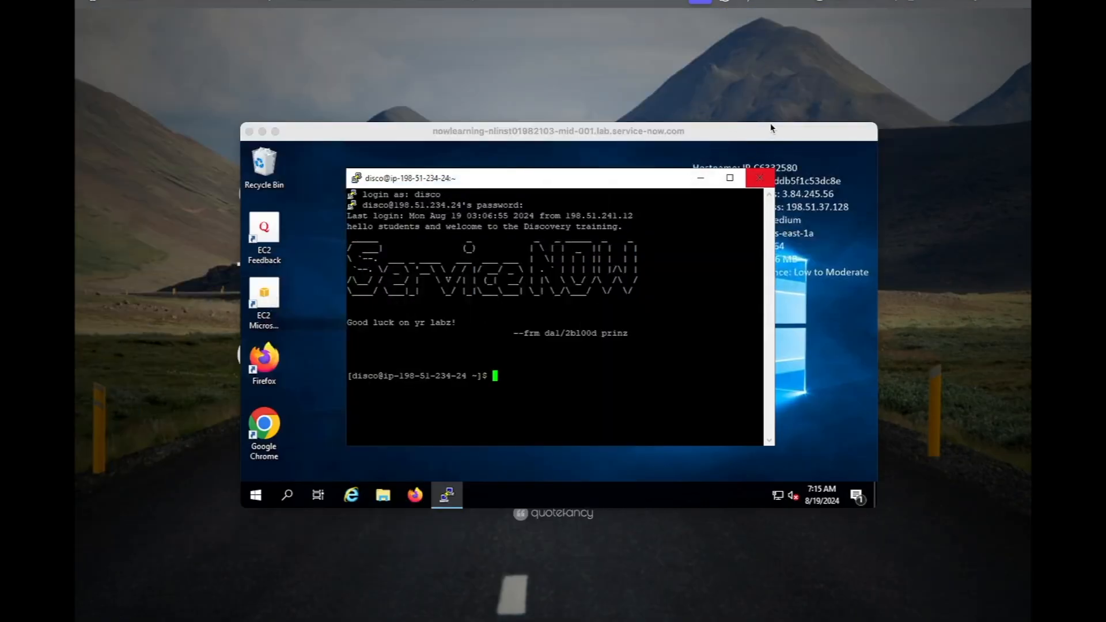
left_click_drag(775, 137, 798, 117)
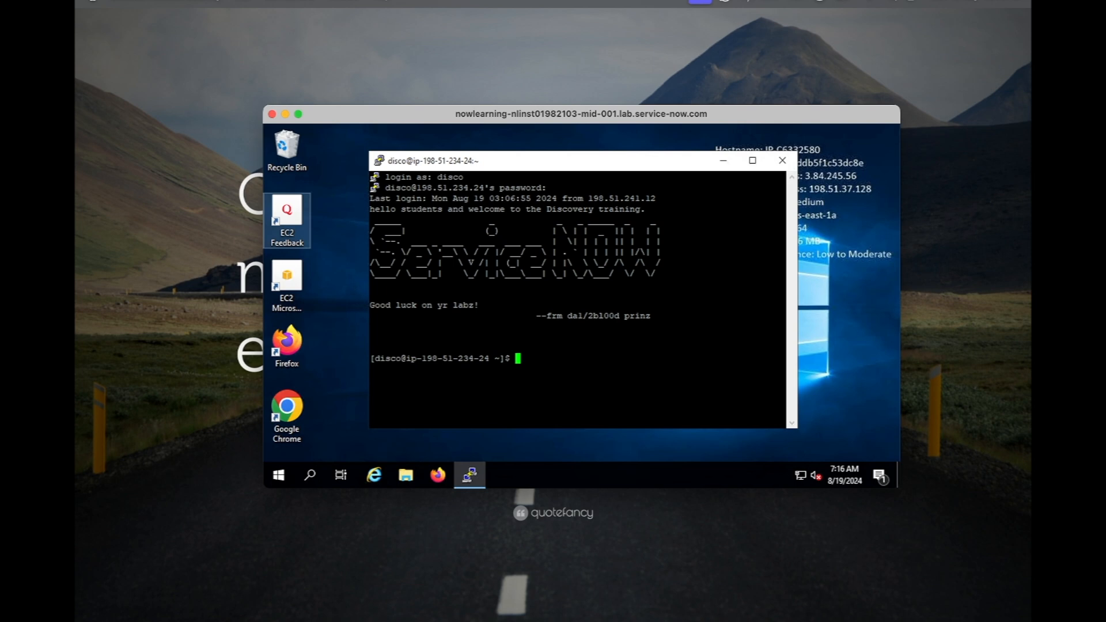
key("super+Tab")
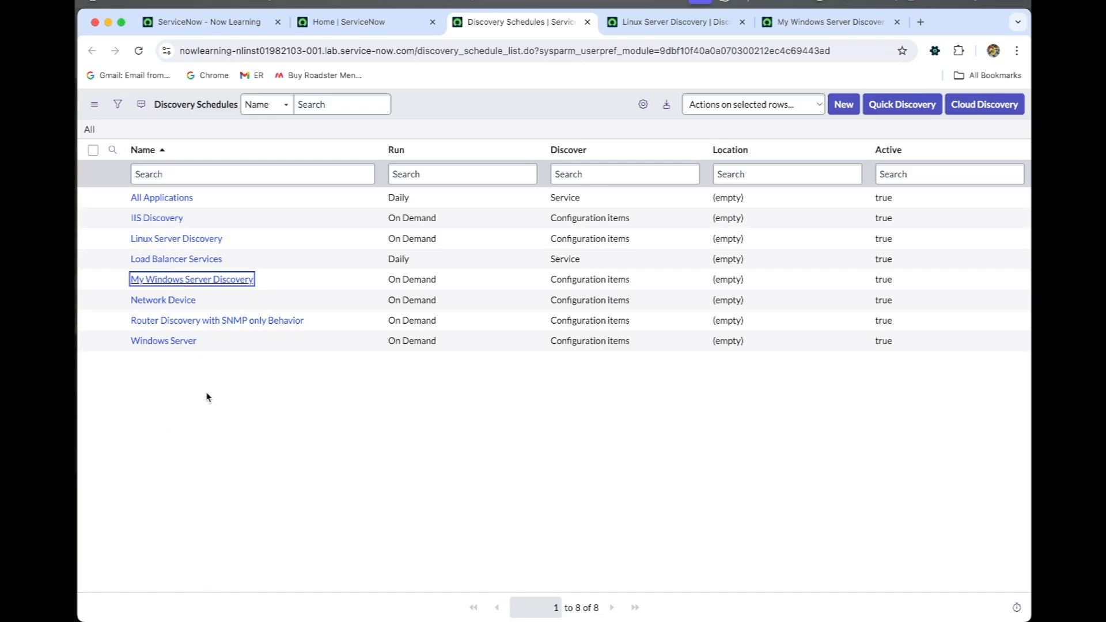
Start an immediate discovery for both the Linux Server Discovery and My Windows Server Discovery schedules
left_click(694, 23)
scroll(230, 442, "down", 4)
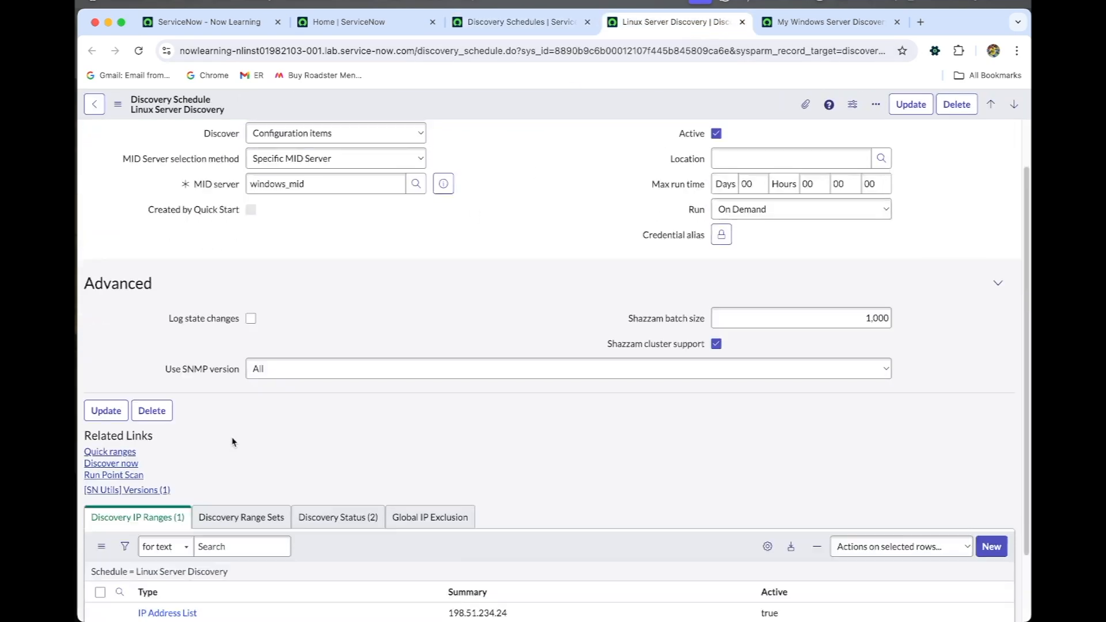
left_click(132, 421)
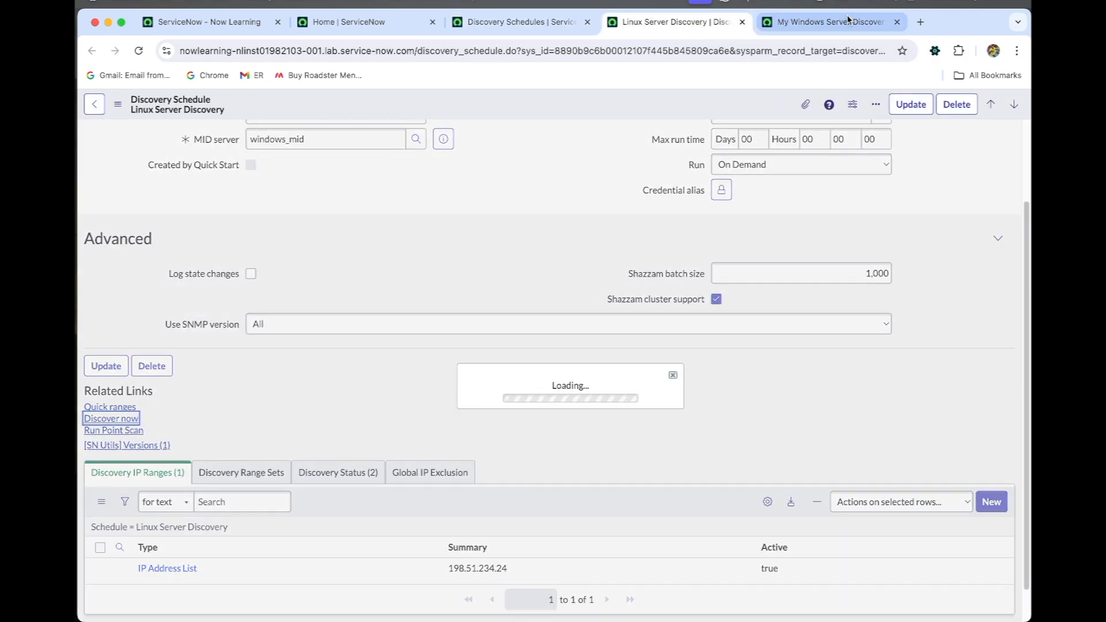
left_click(833, 26)
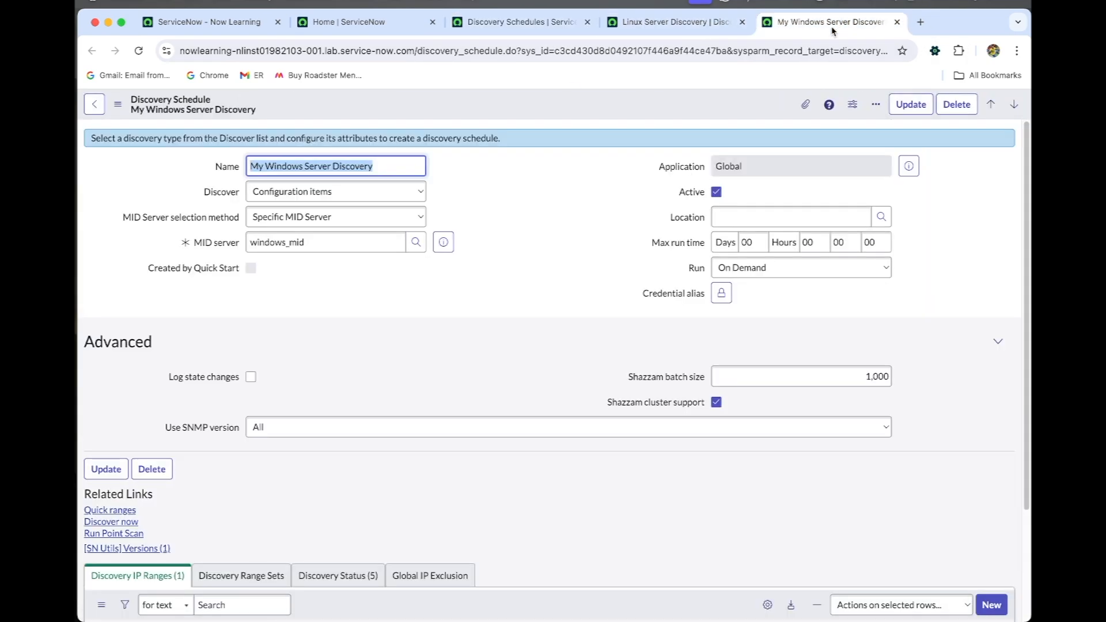
left_click(127, 522)
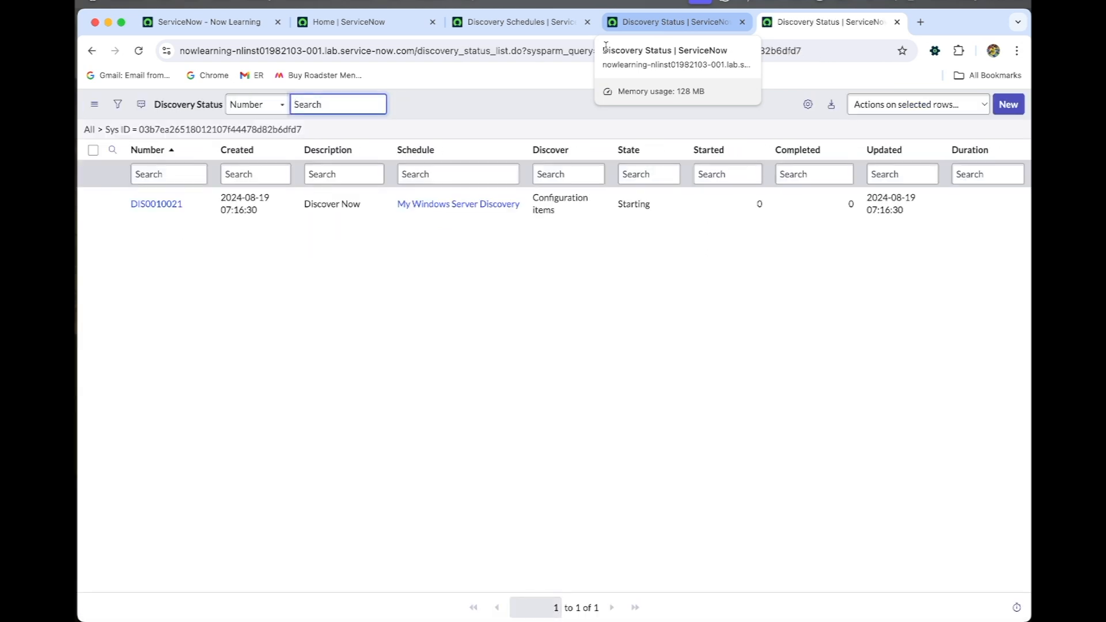
Open the discovery status records of the newly started Windows and Linux runs
left_click(178, 203)
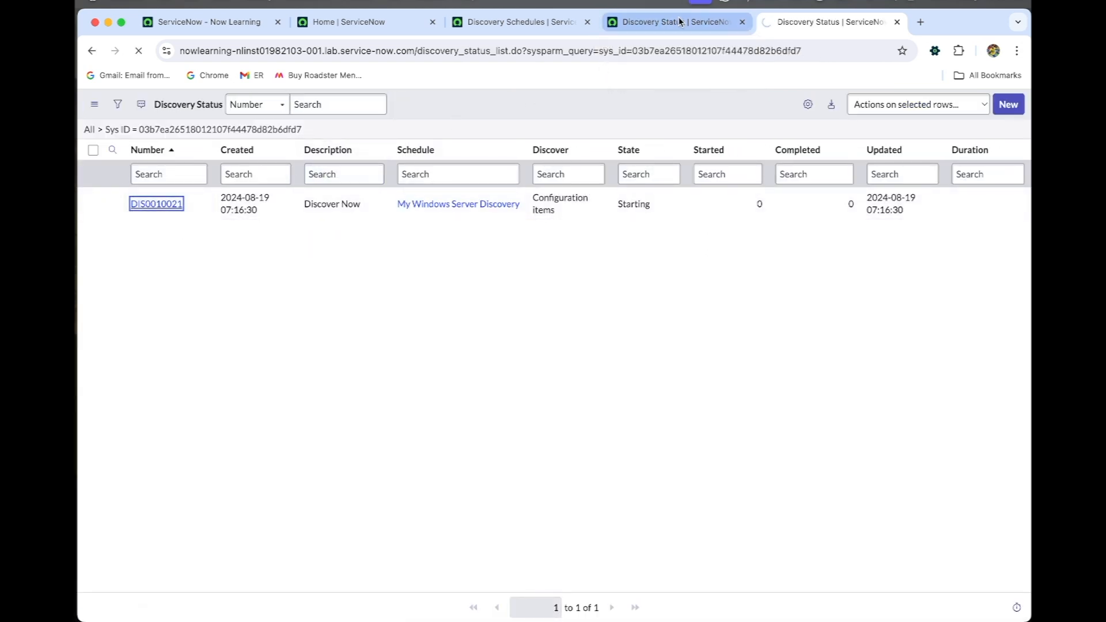
key("ctrl+shift+Tab")
left_click(175, 206)
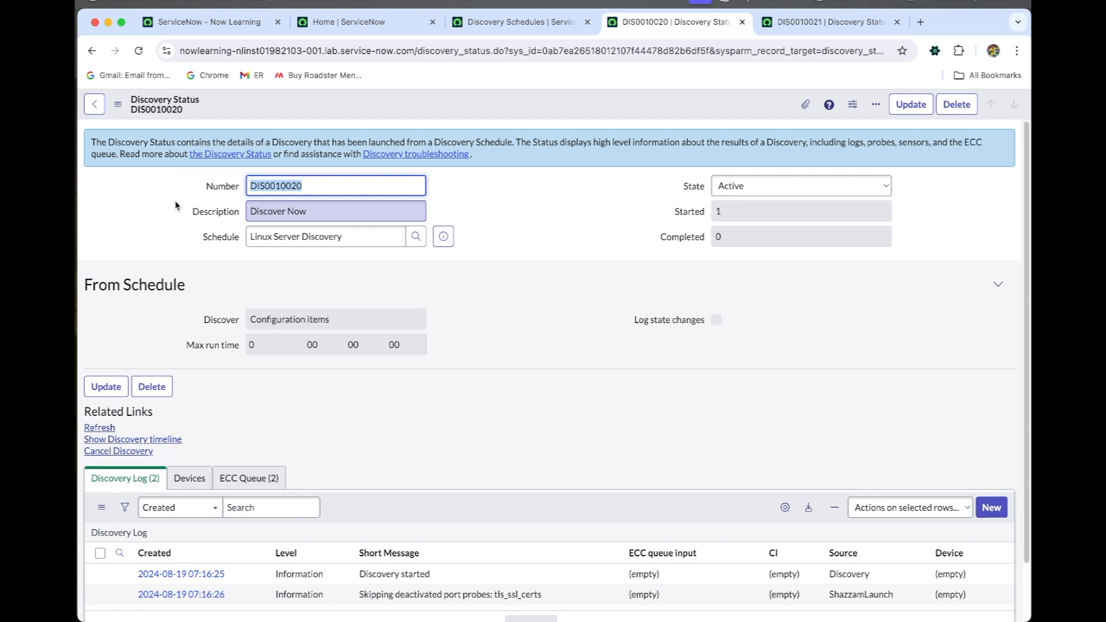
Compare the state and the started and completed counts of the Linux and Windows discovery status records
left_click(834, 21)
left_click(706, 26)
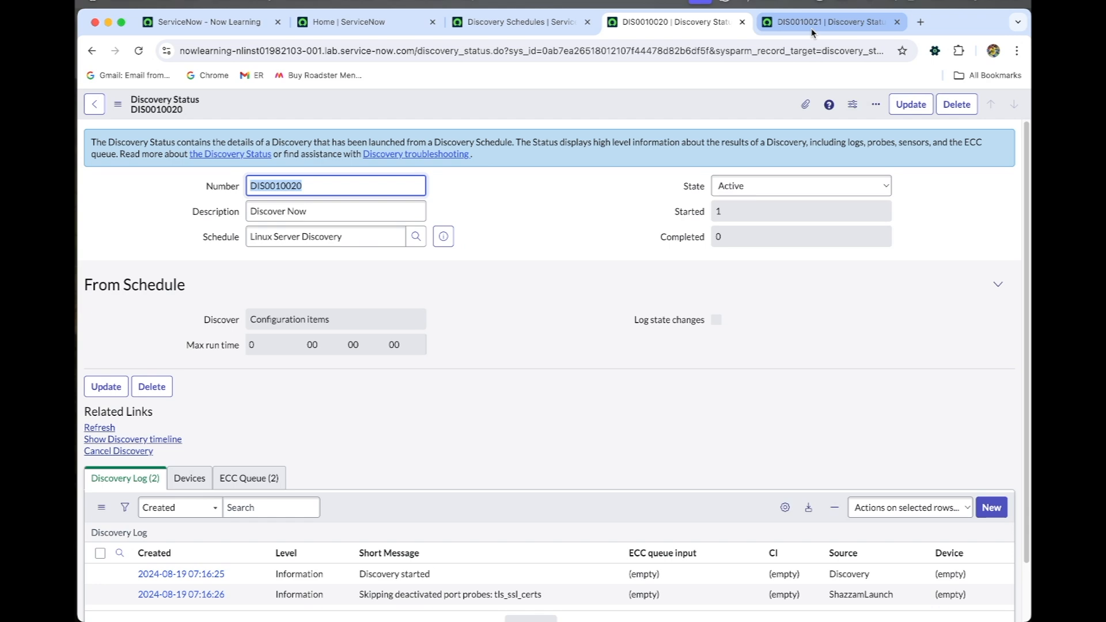
left_click(814, 26)
left_click(691, 26)
left_click(791, 26)
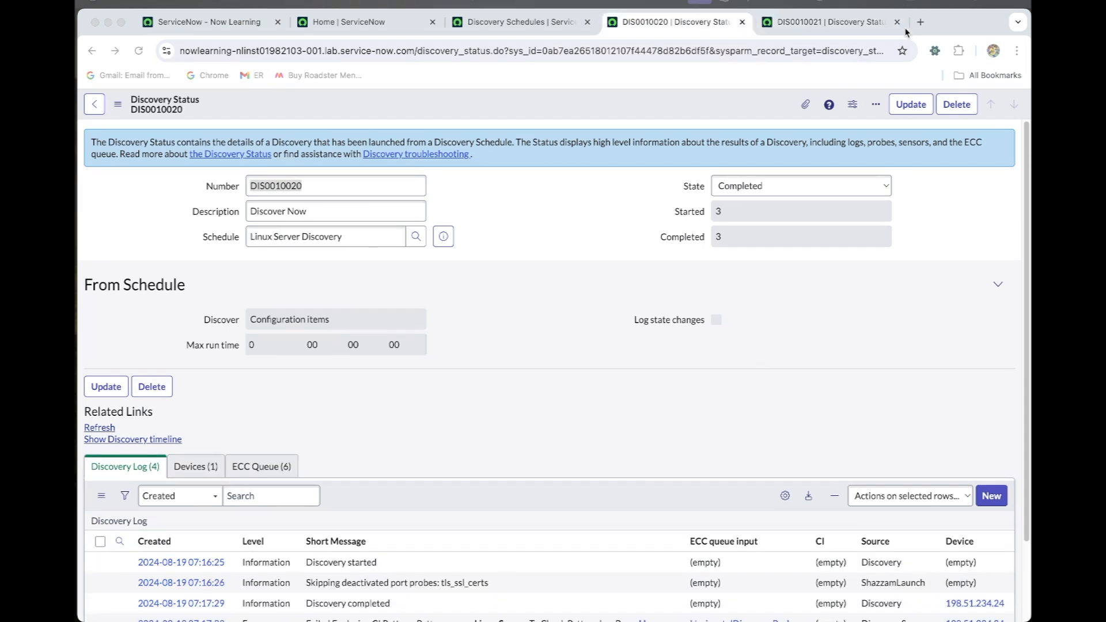
left_click(818, 28)
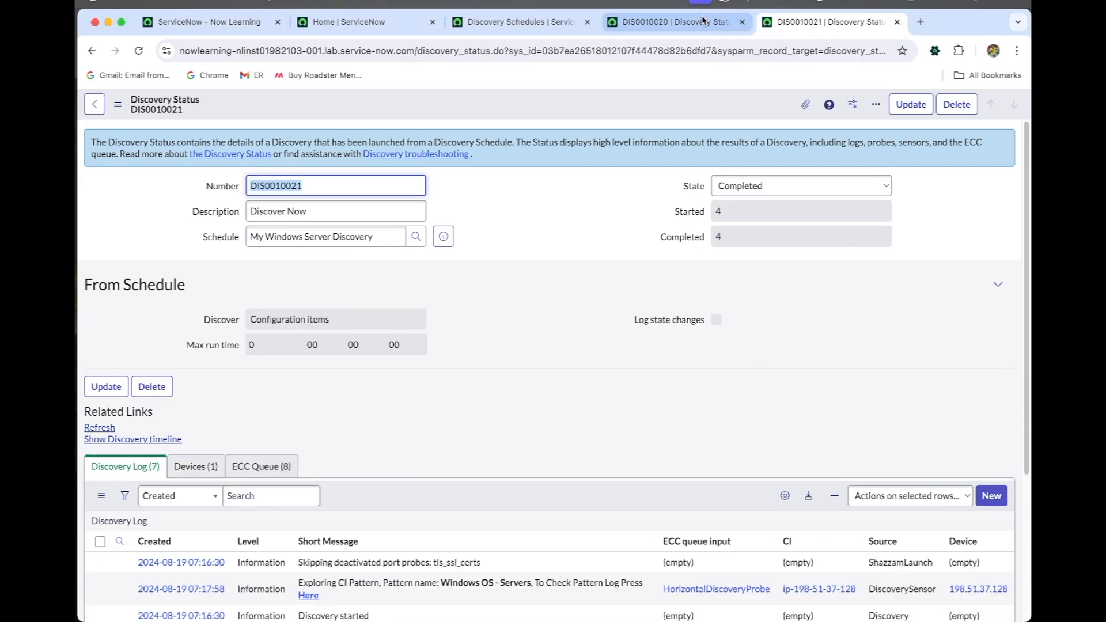
left_click(749, 28)
left_click(824, 27)
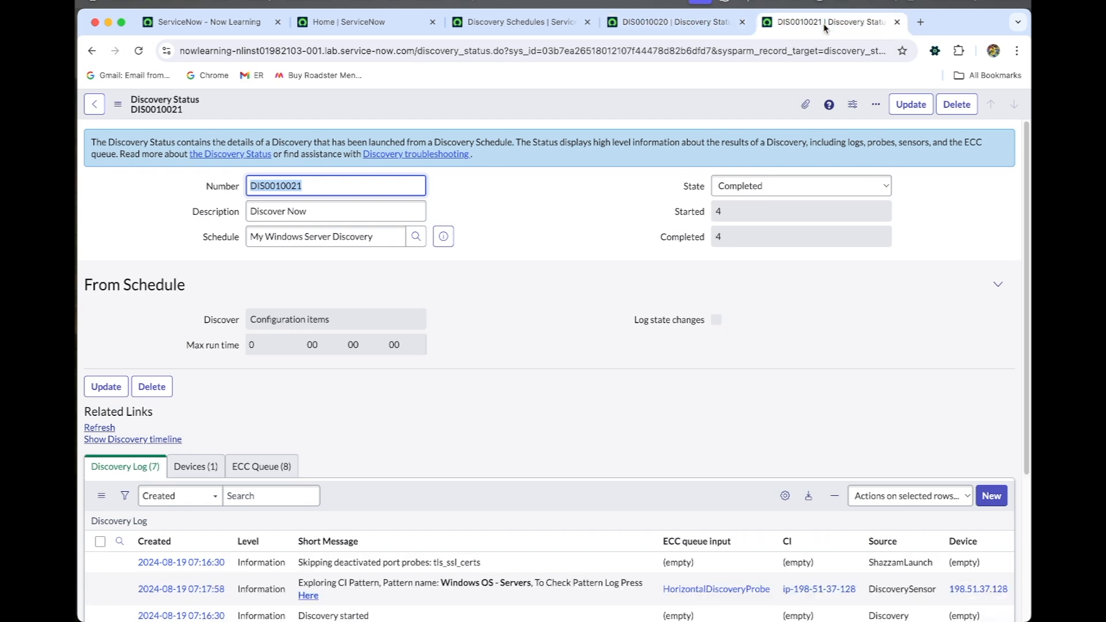
Review the discovery log and devices of the Linux Server Discovery run, and reload its status record
left_click(671, 27)
scroll(284, 368, "down", 3)
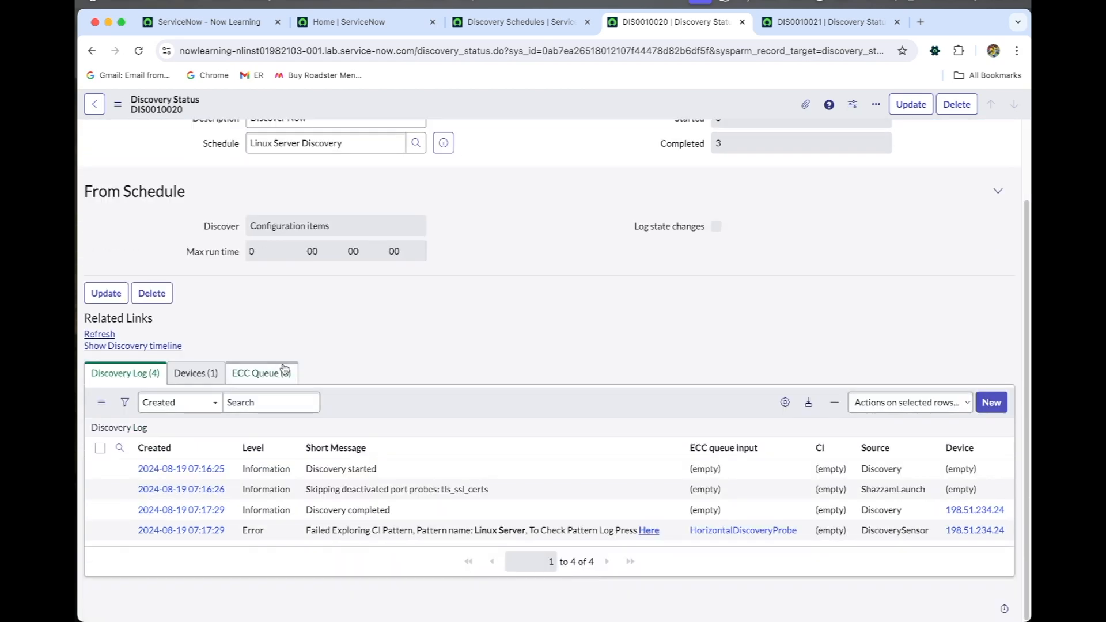
left_click(196, 372)
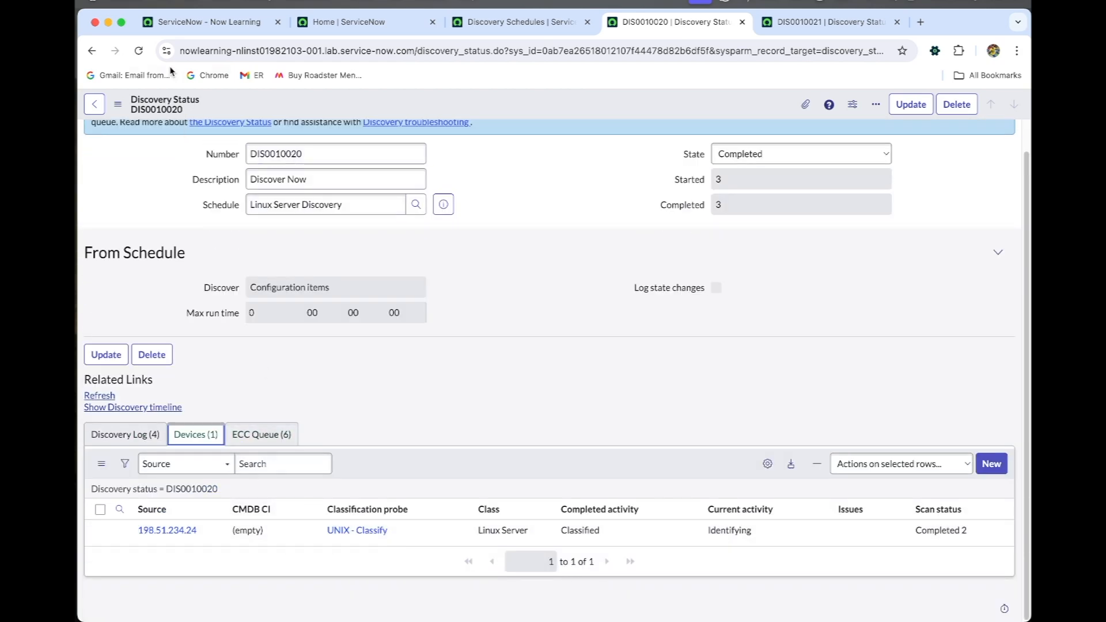
left_click(138, 50)
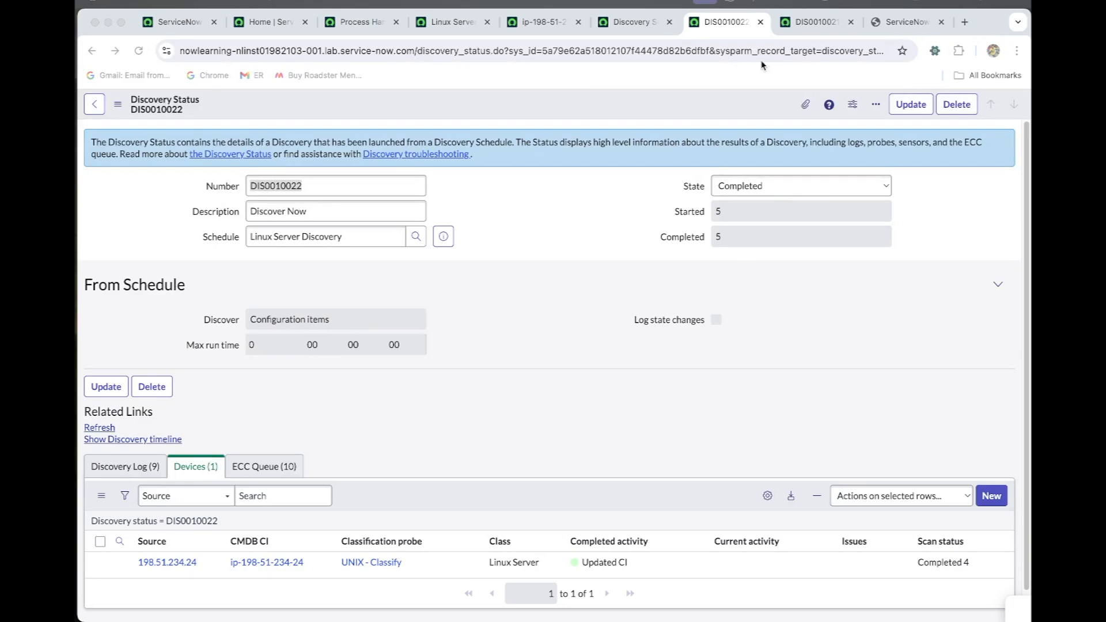
Check the Windows and Linux discovery statuses, and open the Linux run's discovered CMDB CI record separately
left_click(802, 26)
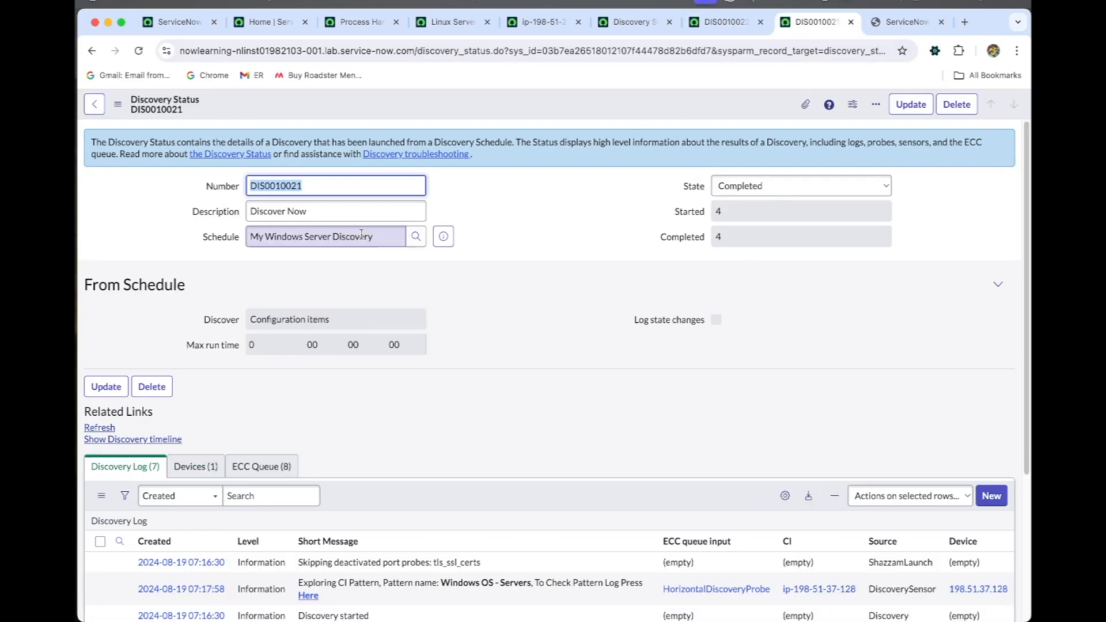
left_click(725, 22)
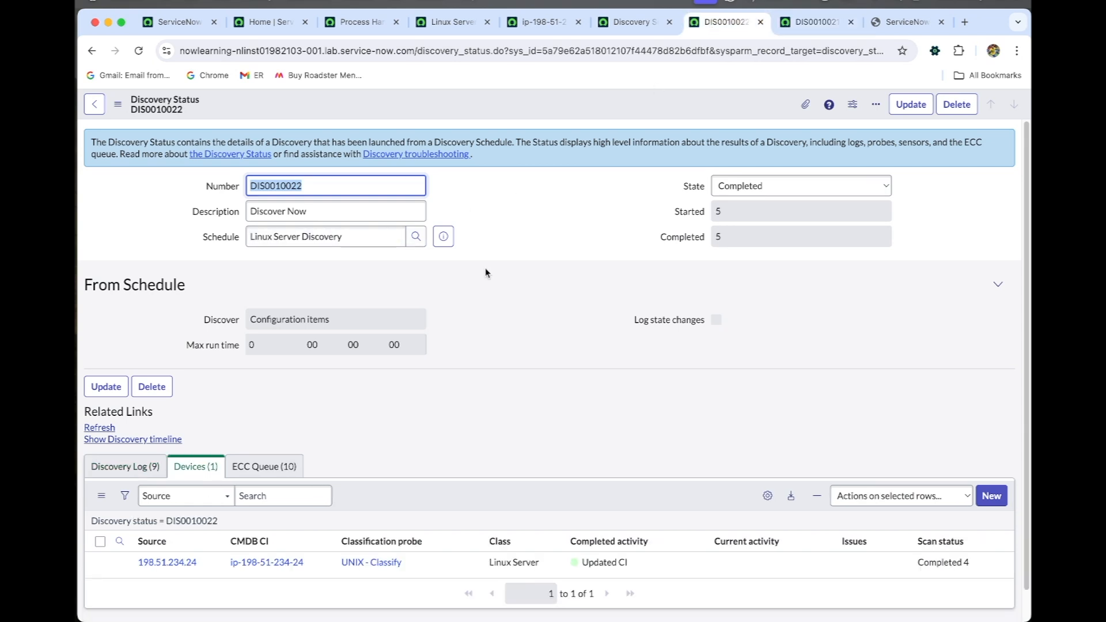
scroll(486, 383, "down", 1)
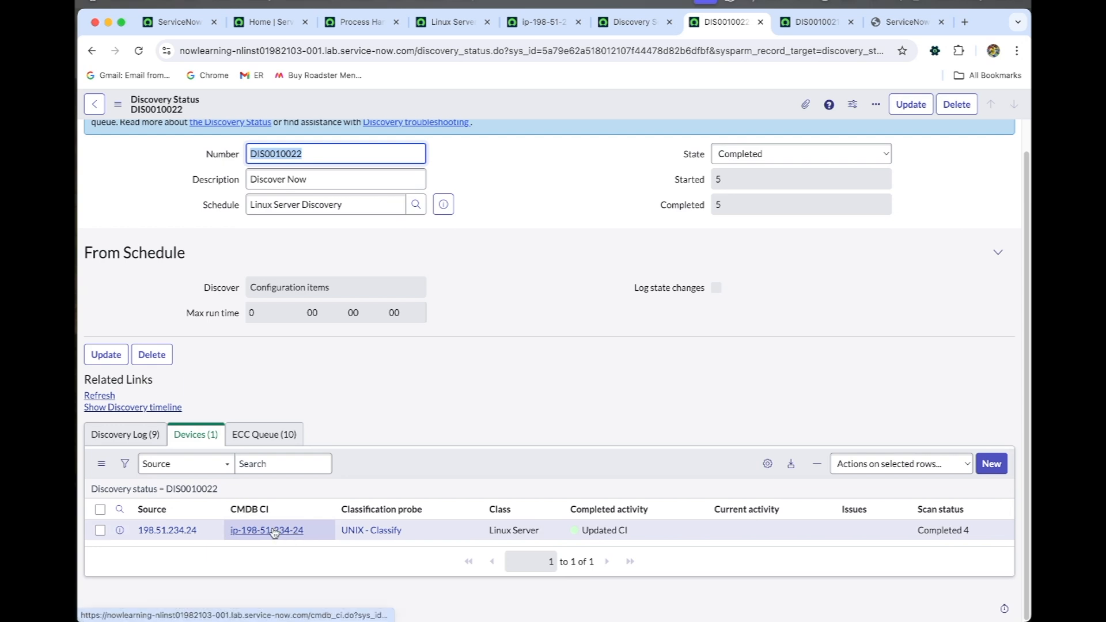
left_click(274, 531, "super")
left_click(746, 22)
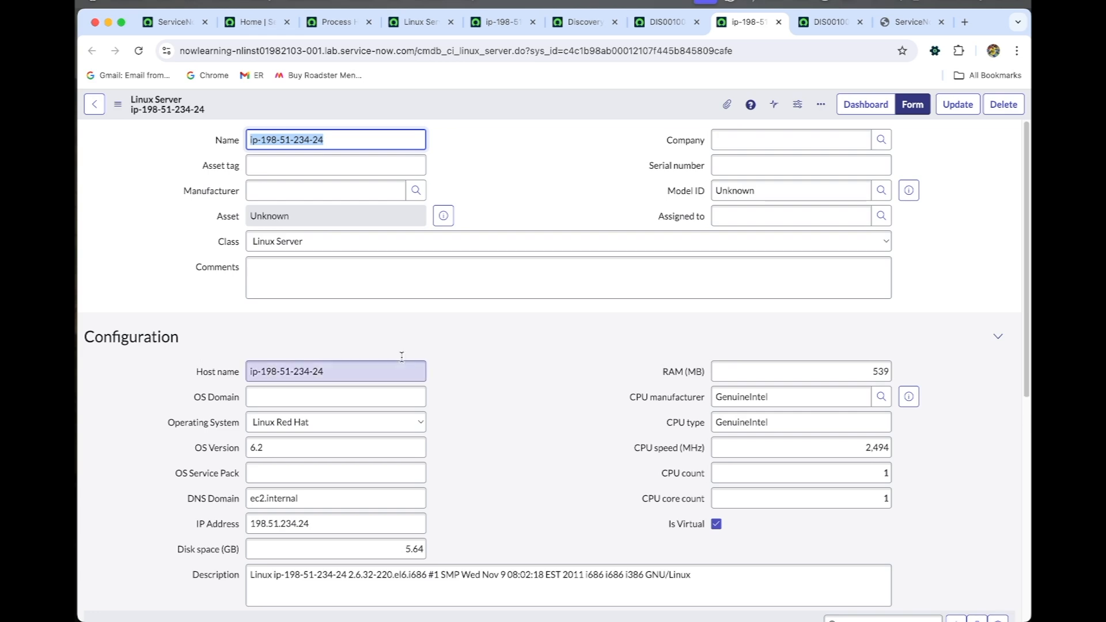
Filter the running processes of the Linux server CI to names starting with sshd
scroll(432, 285, "down", 7)
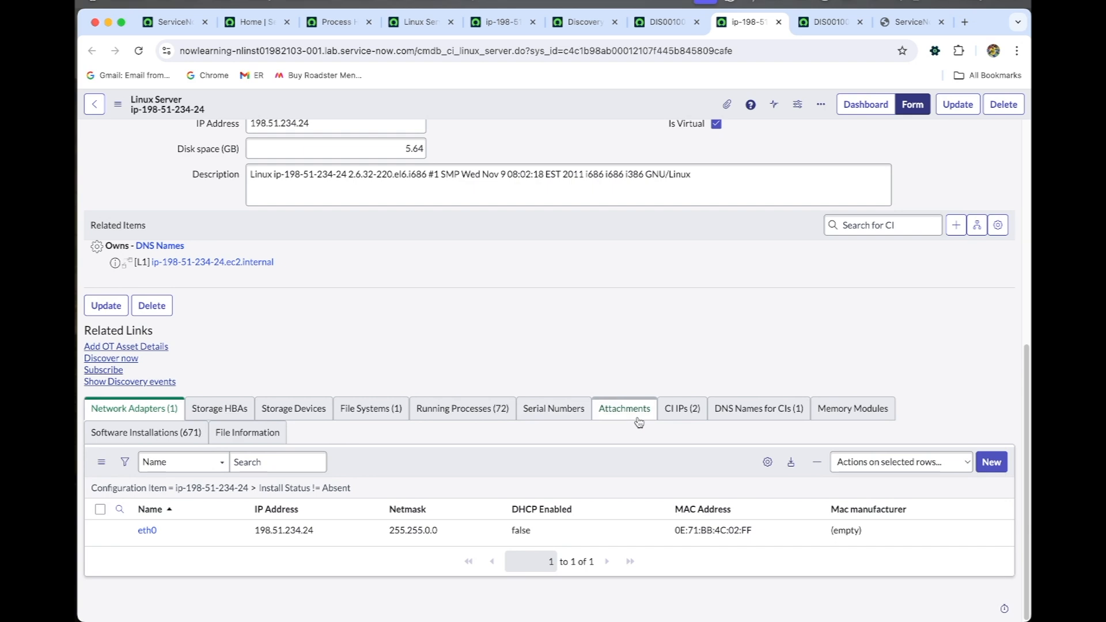
left_click(463, 409)
scroll(390, 462, "down", 2)
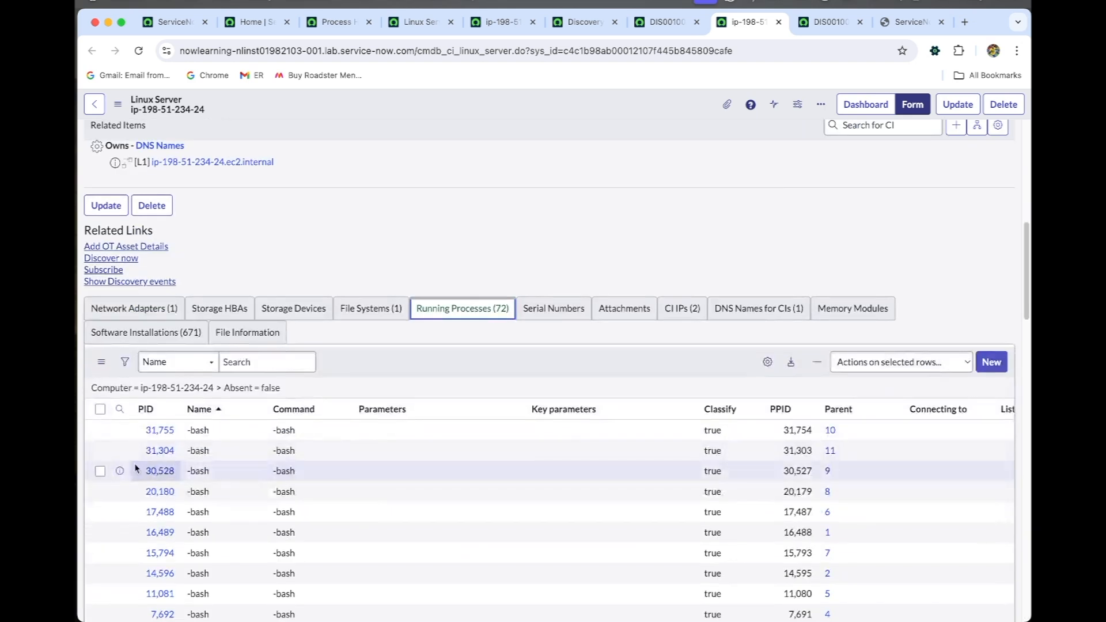
left_click(119, 409)
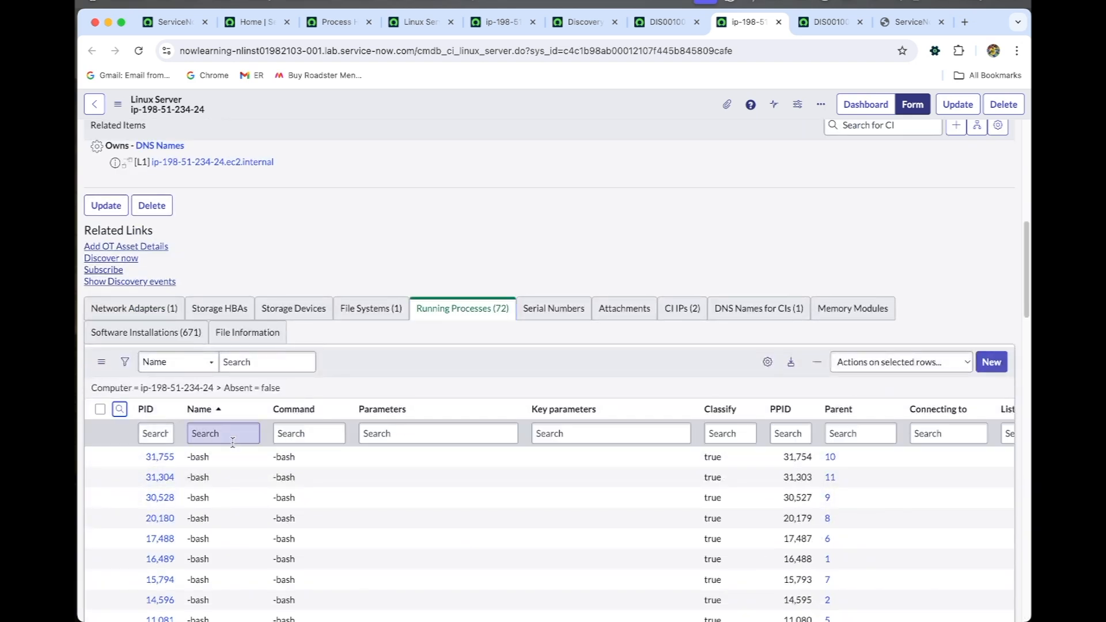
left_click(232, 440)
type("sshd")
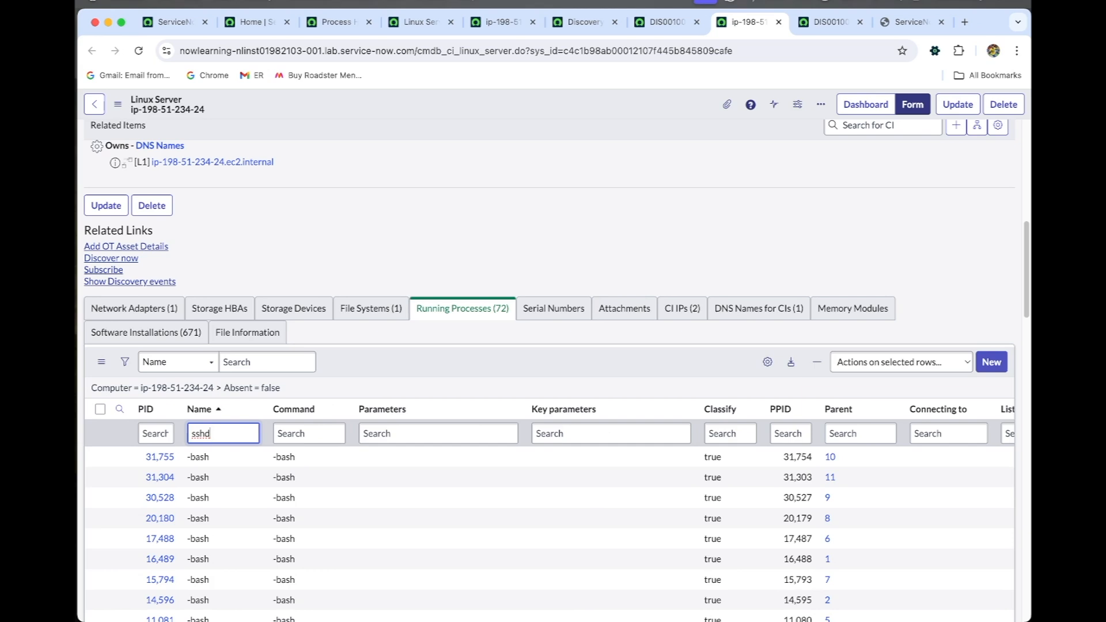
key("Return")
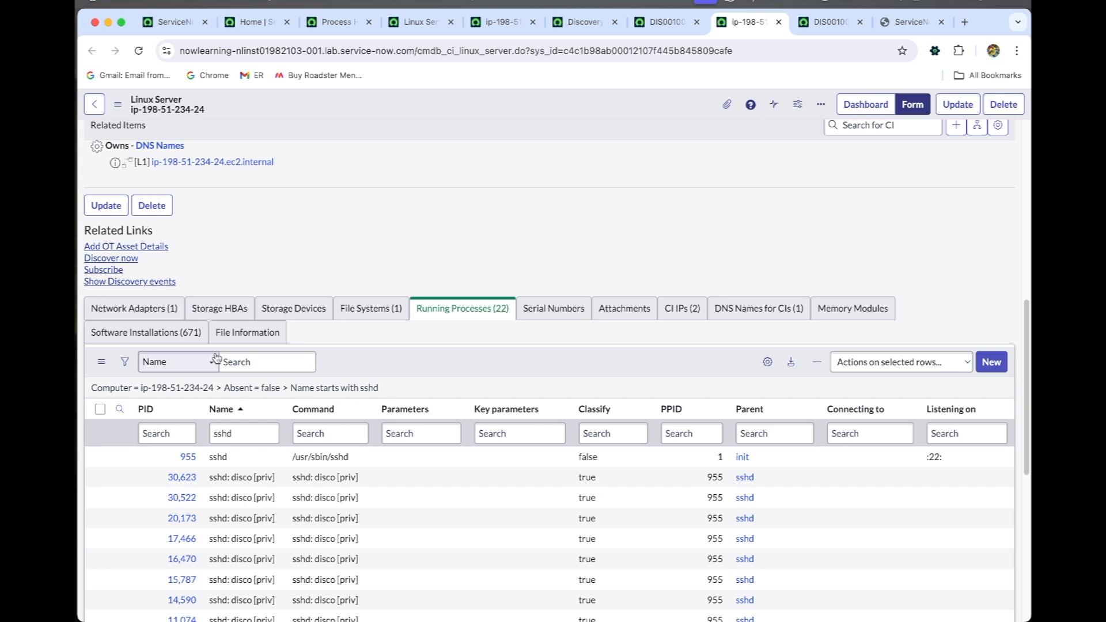
Check the process handlers list, and find and open the Processes list under Discovery Definition's CI Classification
left_click(329, 23)
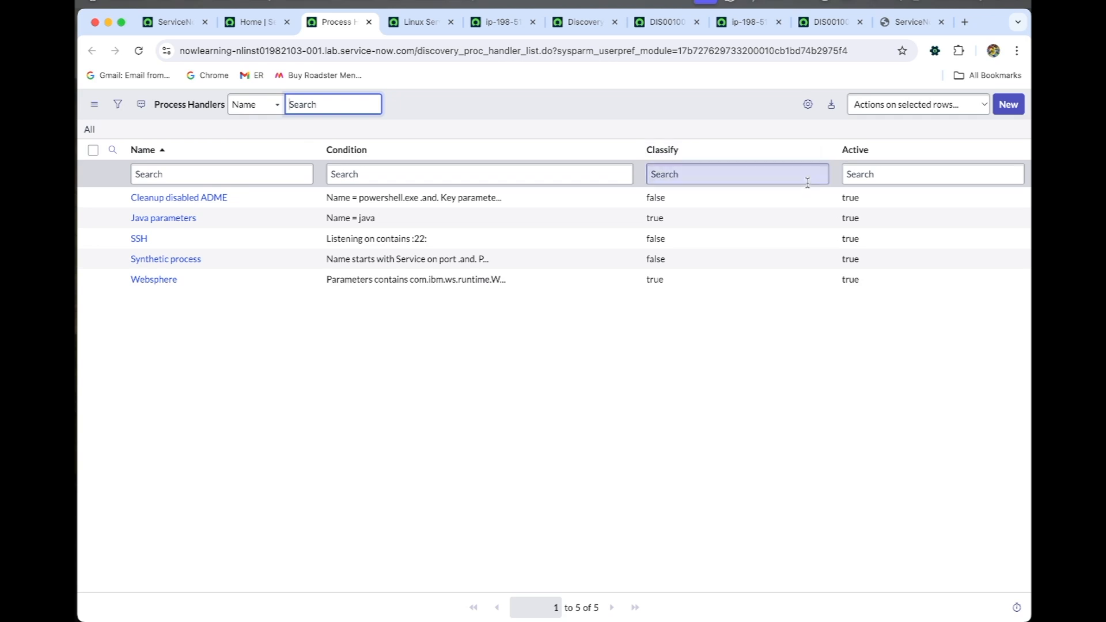
left_click(261, 30)
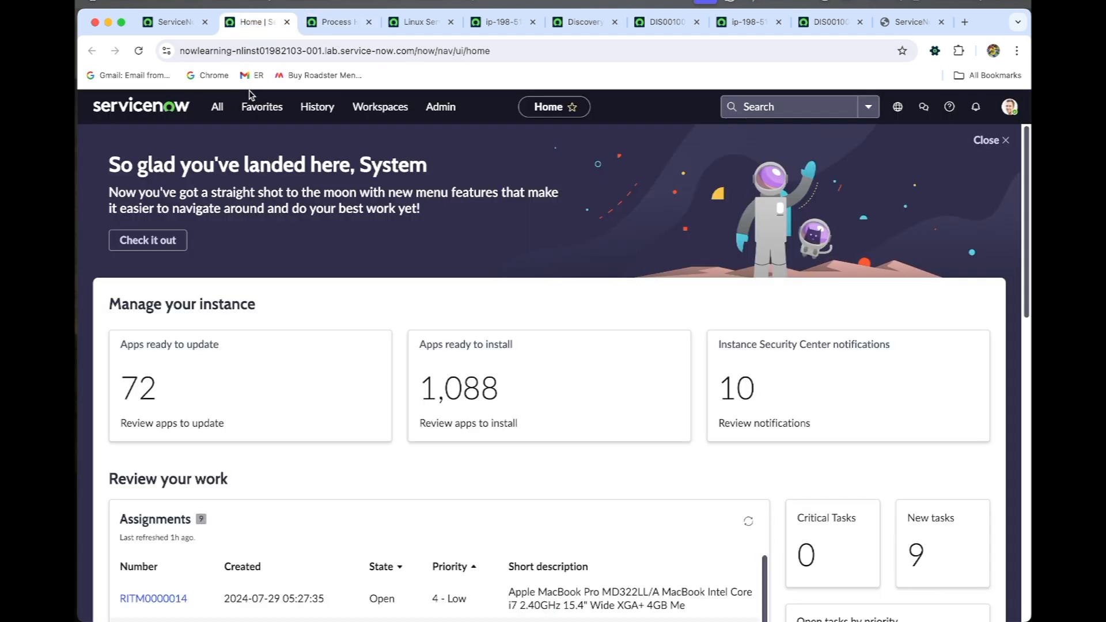
left_click(218, 107)
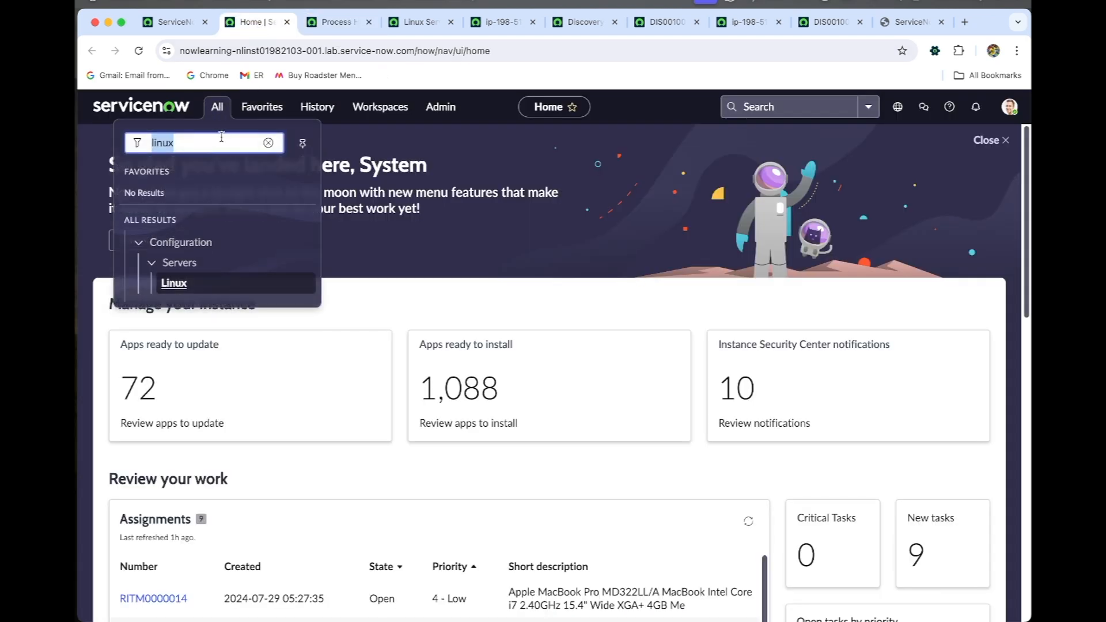
type("proce")
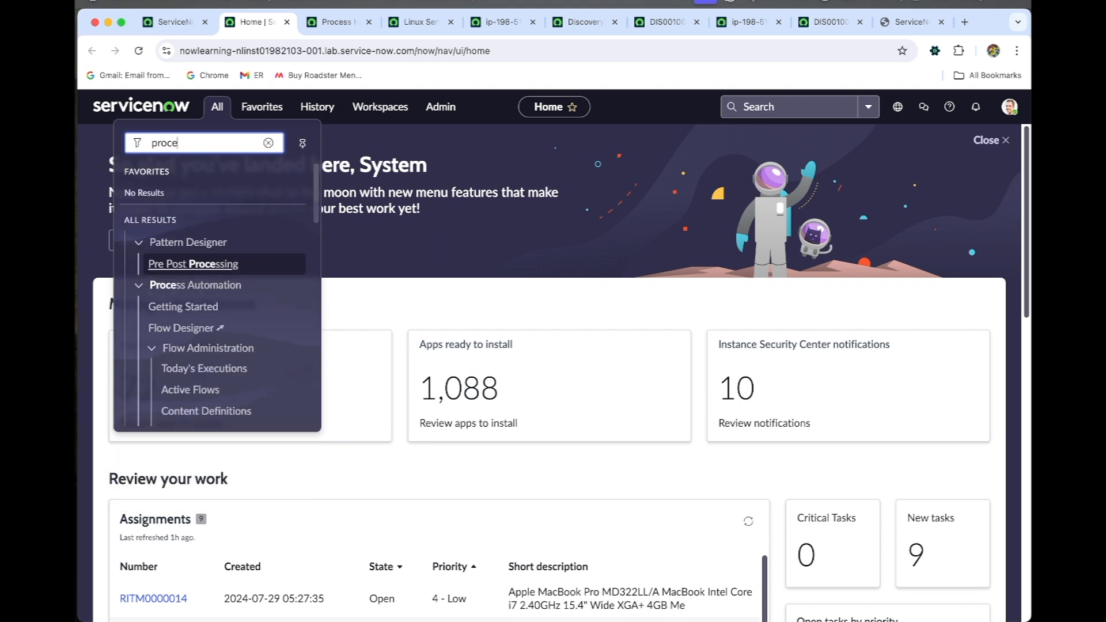
type("sses")
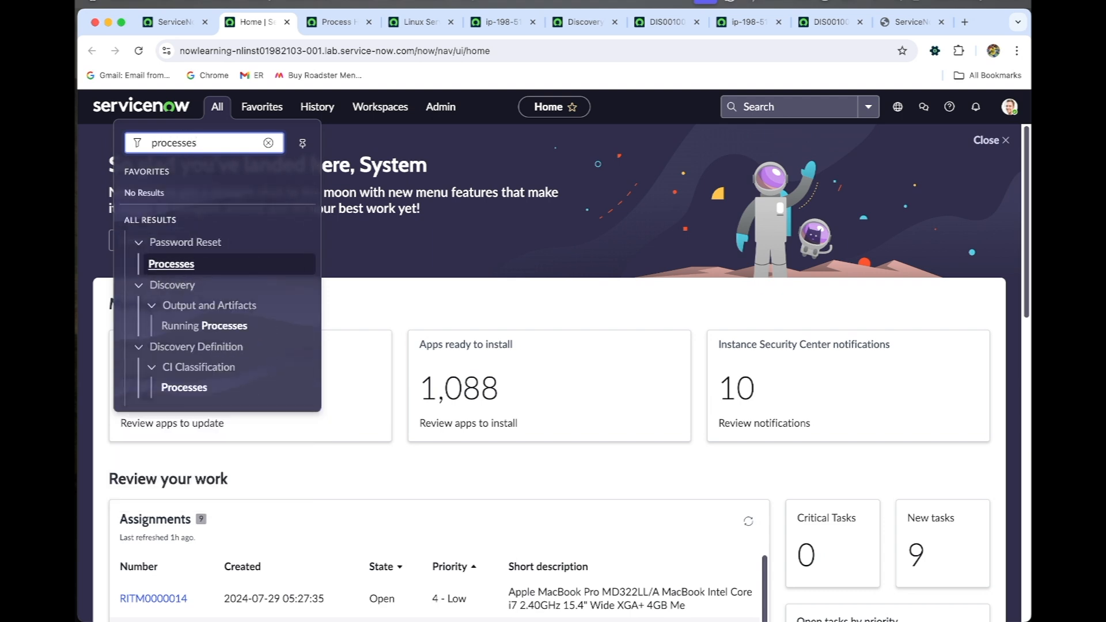
left_click(196, 389)
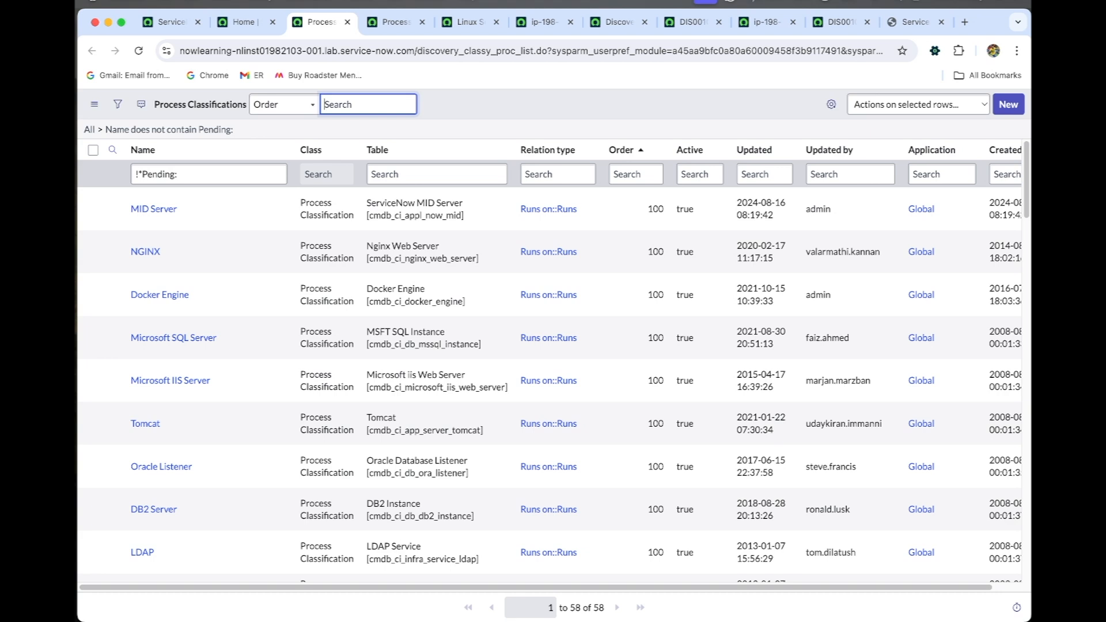
Create a new process classification named SSHd with table Application and relation type Runs on::Runs
left_click(1007, 113)
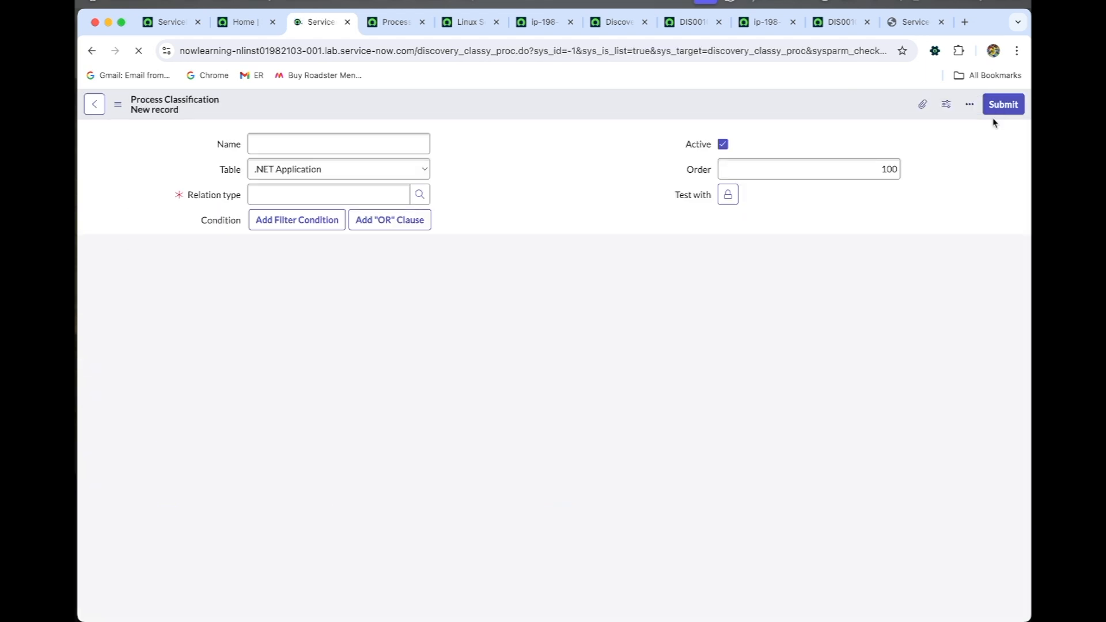
left_click(337, 151)
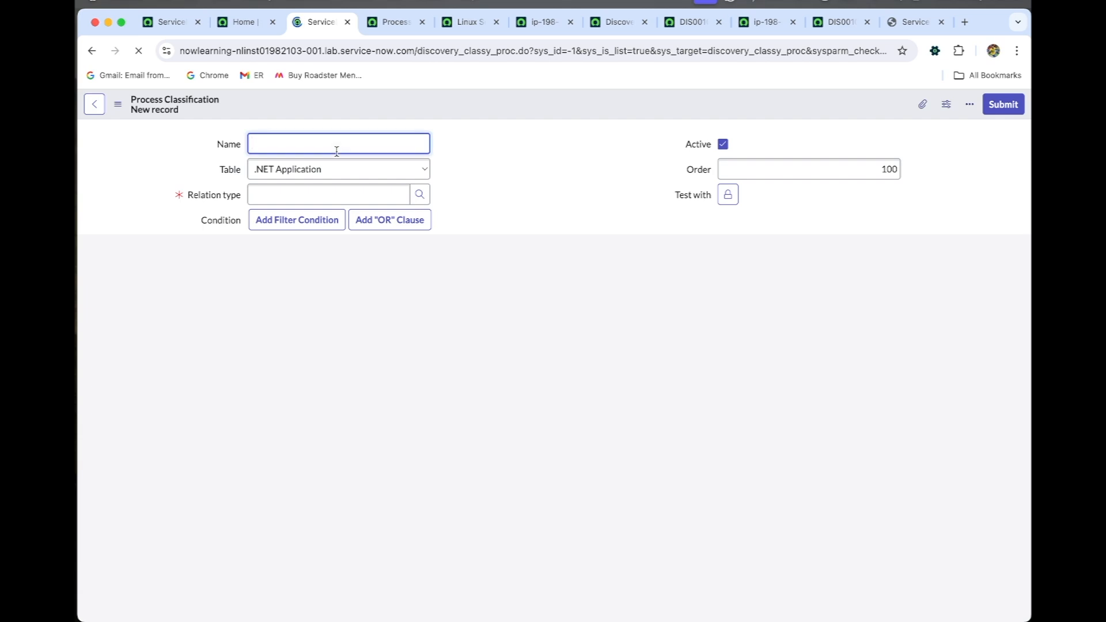
type("SSHd")
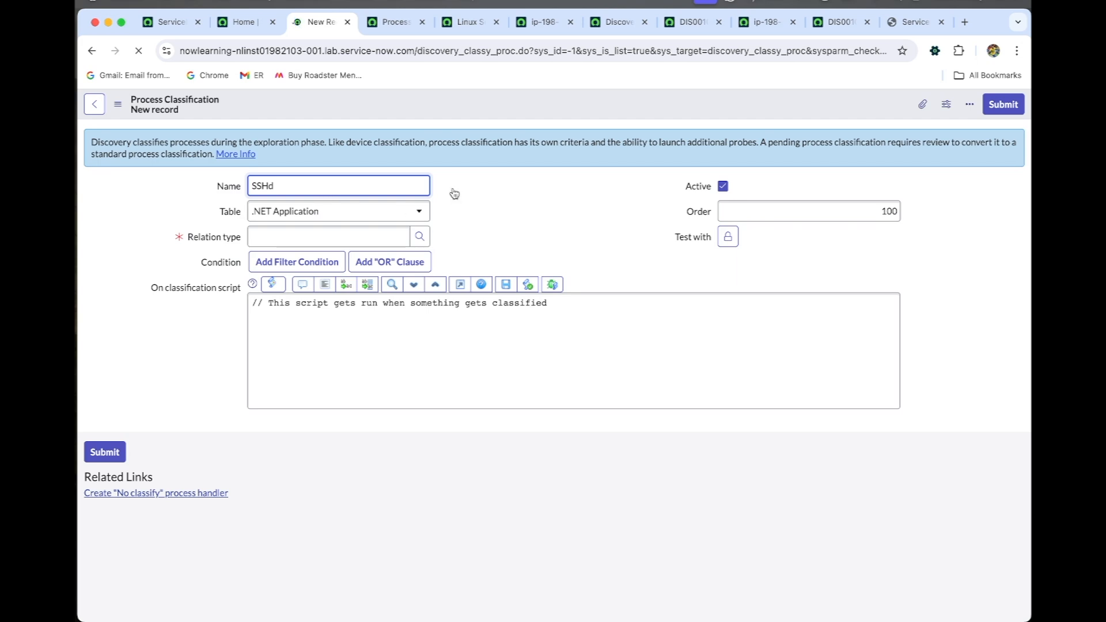
key("Tab")
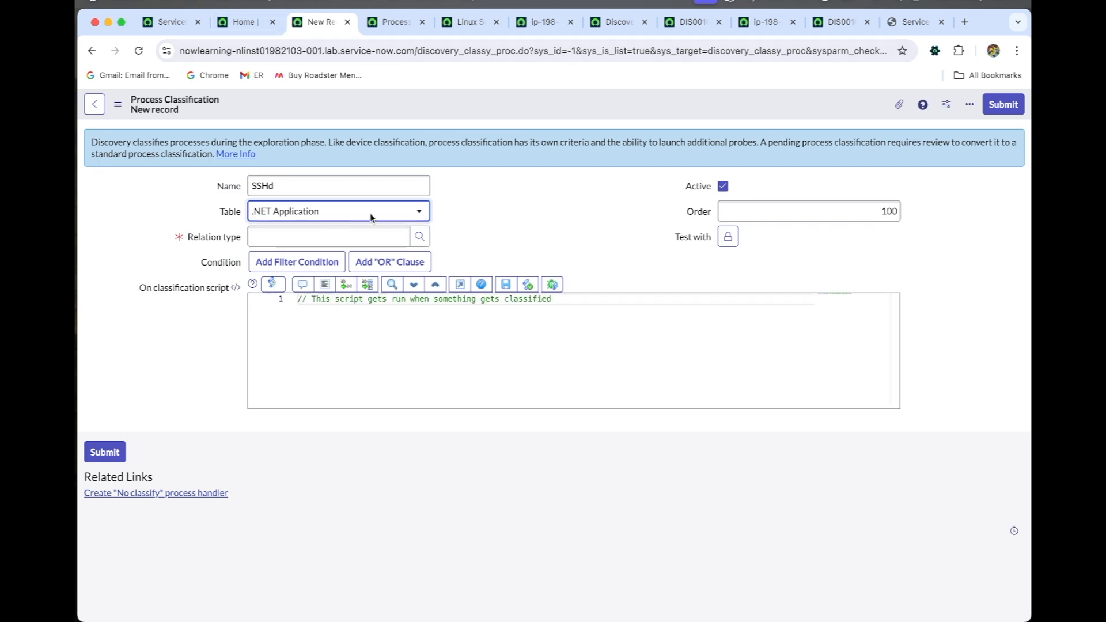
left_click(410, 218)
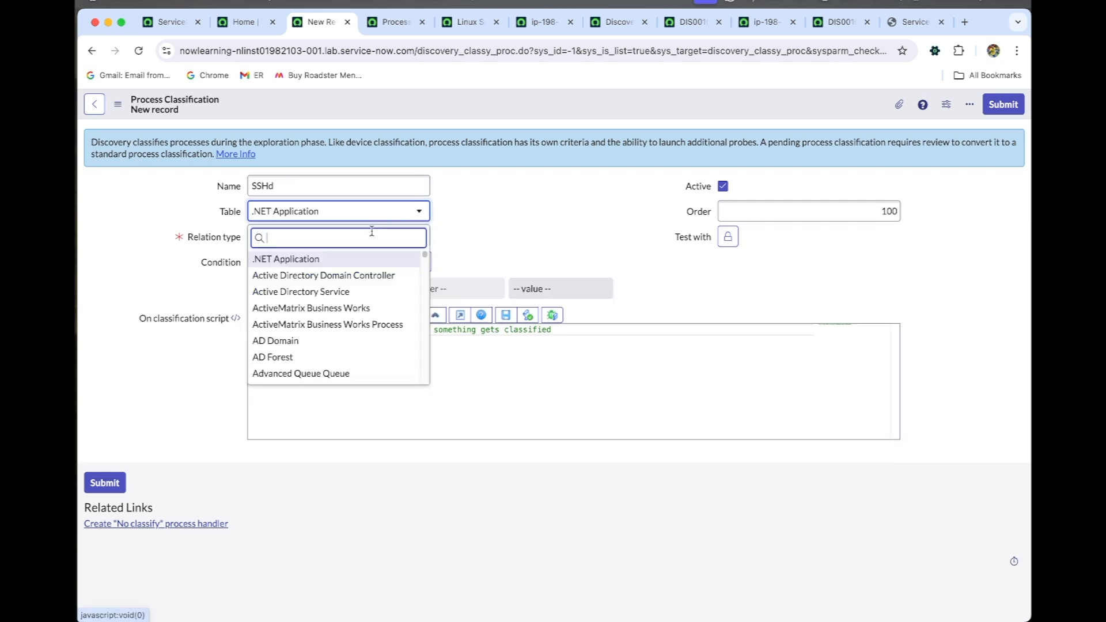
type("applica")
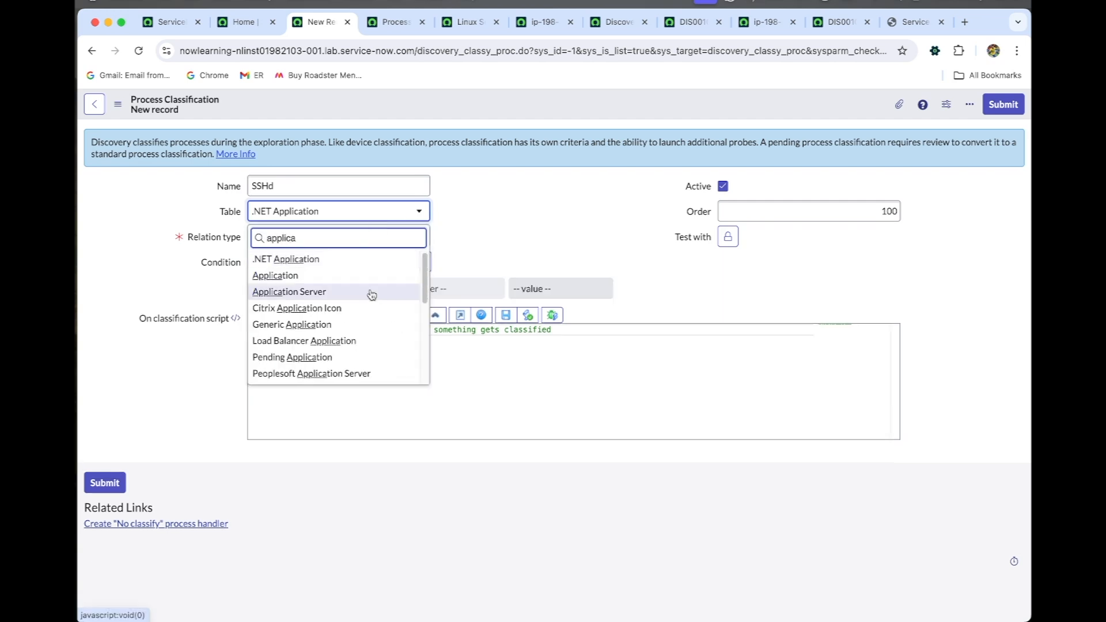
left_click(365, 277)
left_click(311, 233)
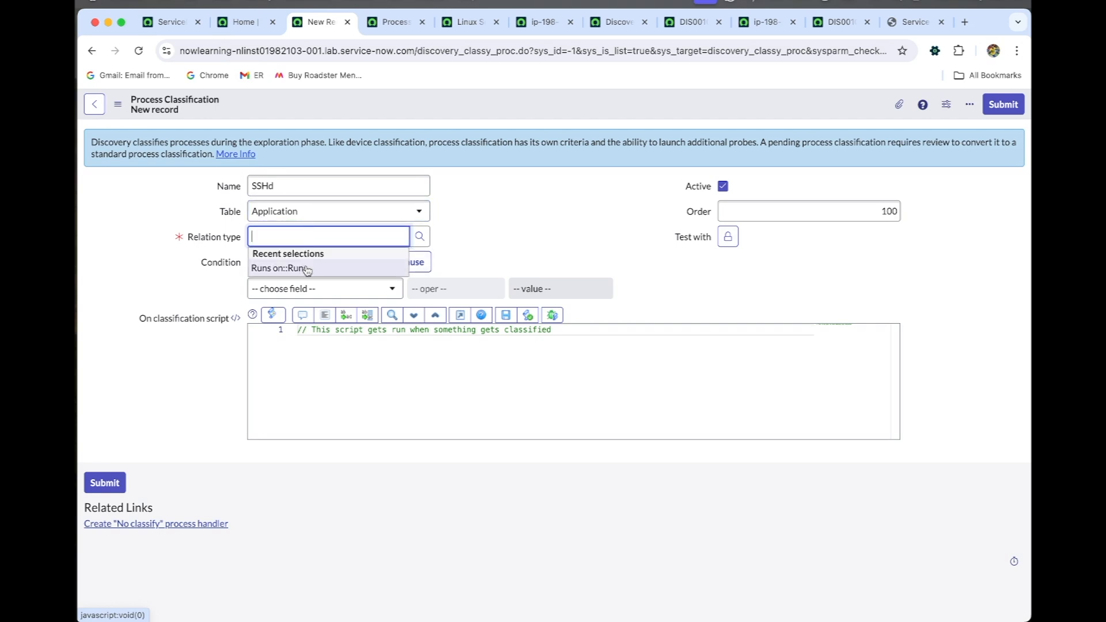
left_click(307, 269)
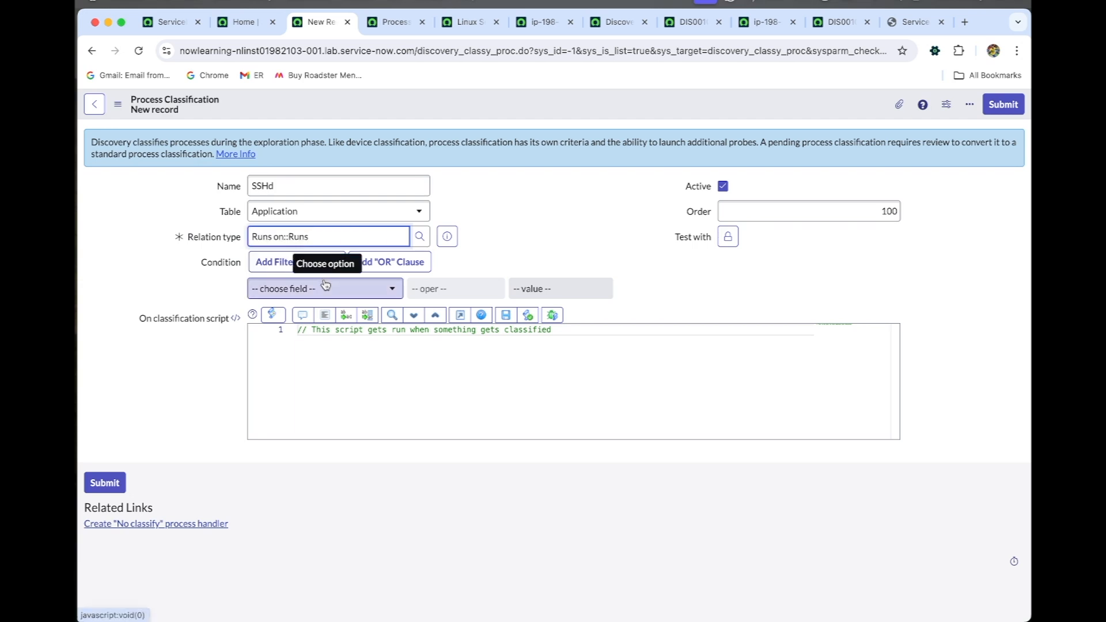
Set up the classification condition on the Command field with the operator "is"
left_click(358, 296)
type("comm")
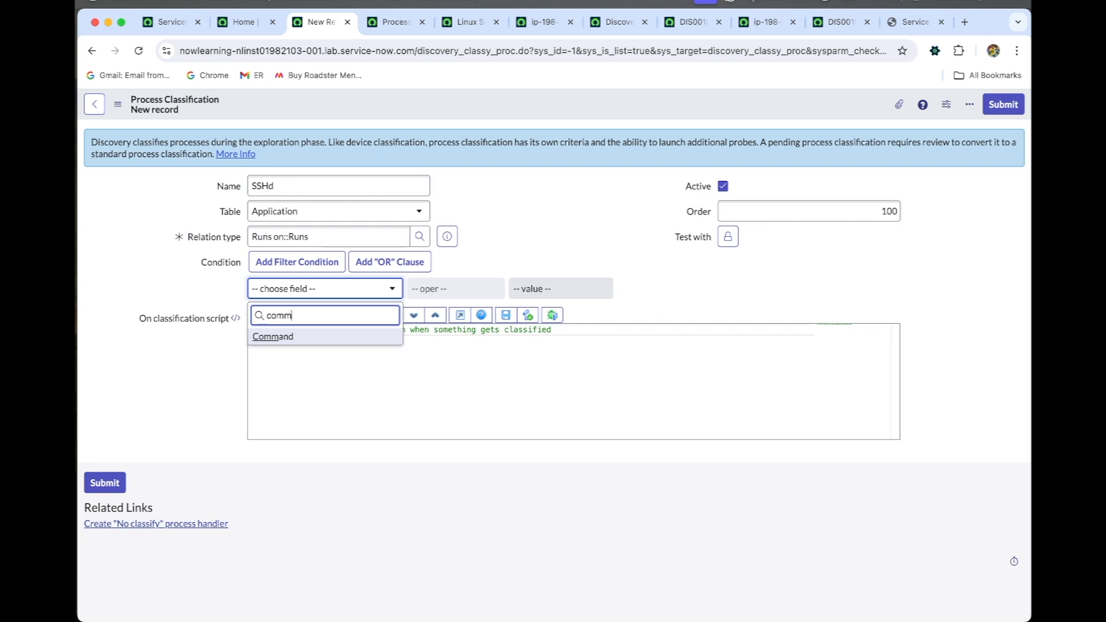
left_click(357, 337)
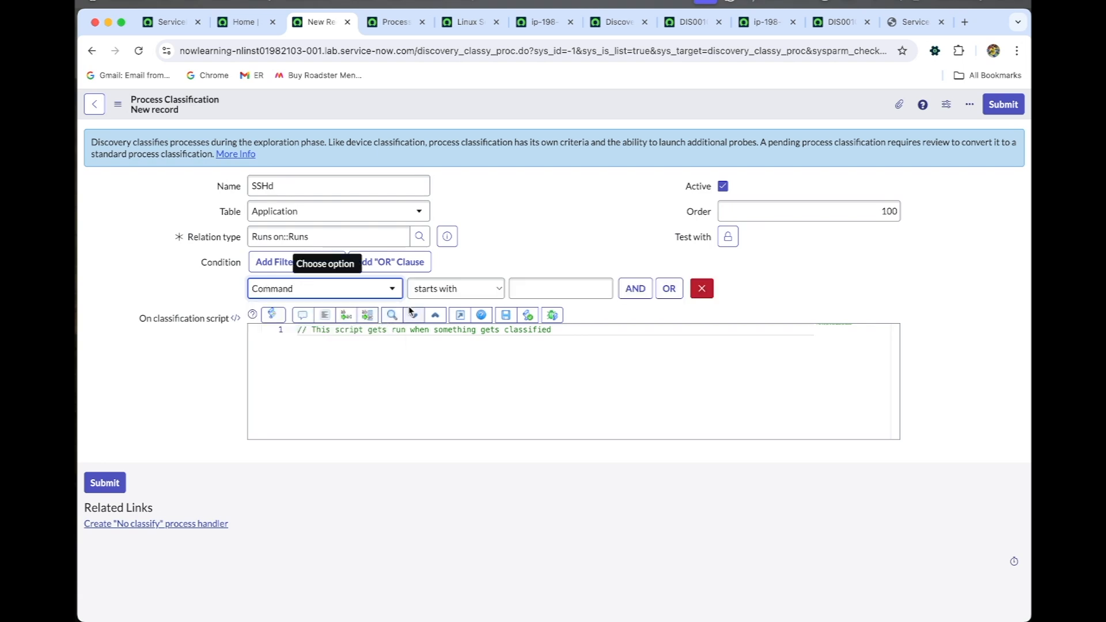
left_click(438, 289)
left_click(431, 350)
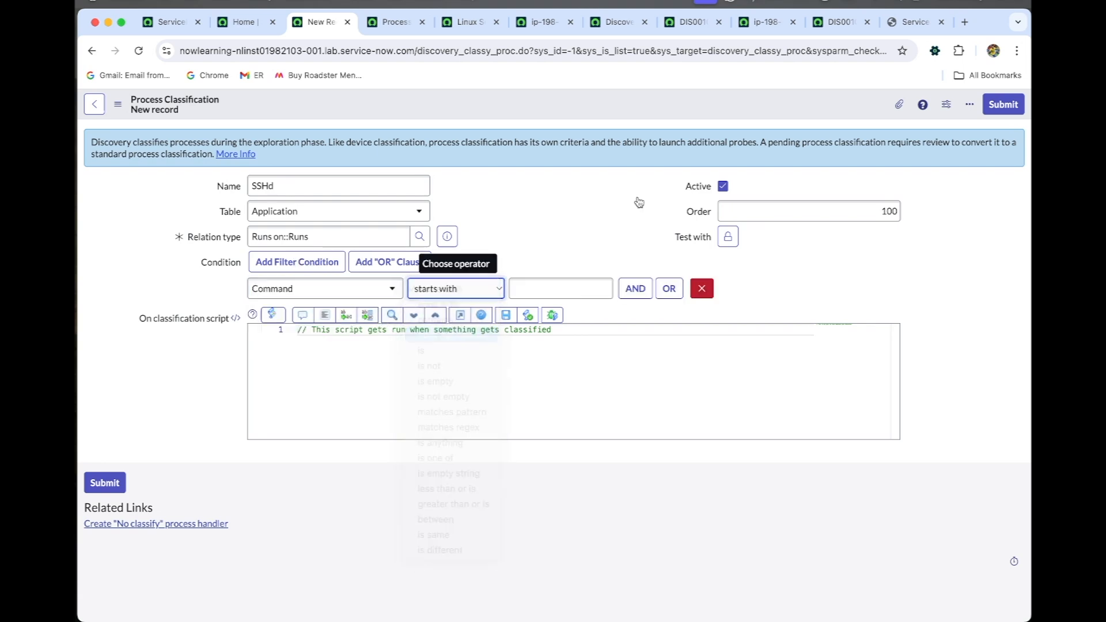
Copy the command path /usr/sbin/sshd from the sshd process in the Linux server's running processes
left_click(761, 23)
scroll(346, 493, "down", 1)
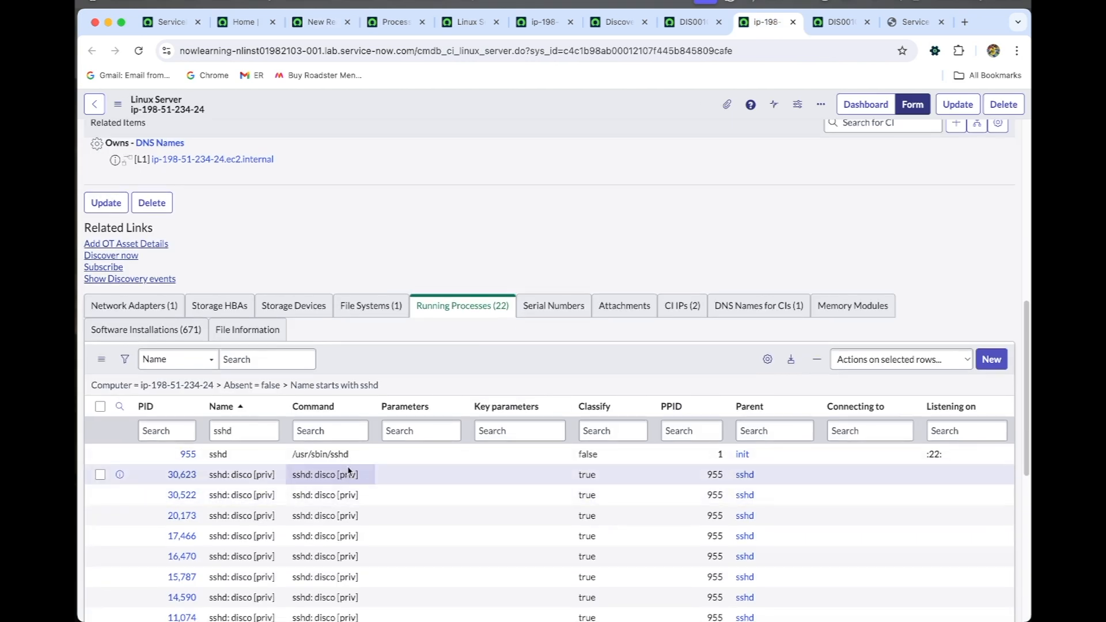
left_click_drag(348, 457, 293, 458)
key("super+c")
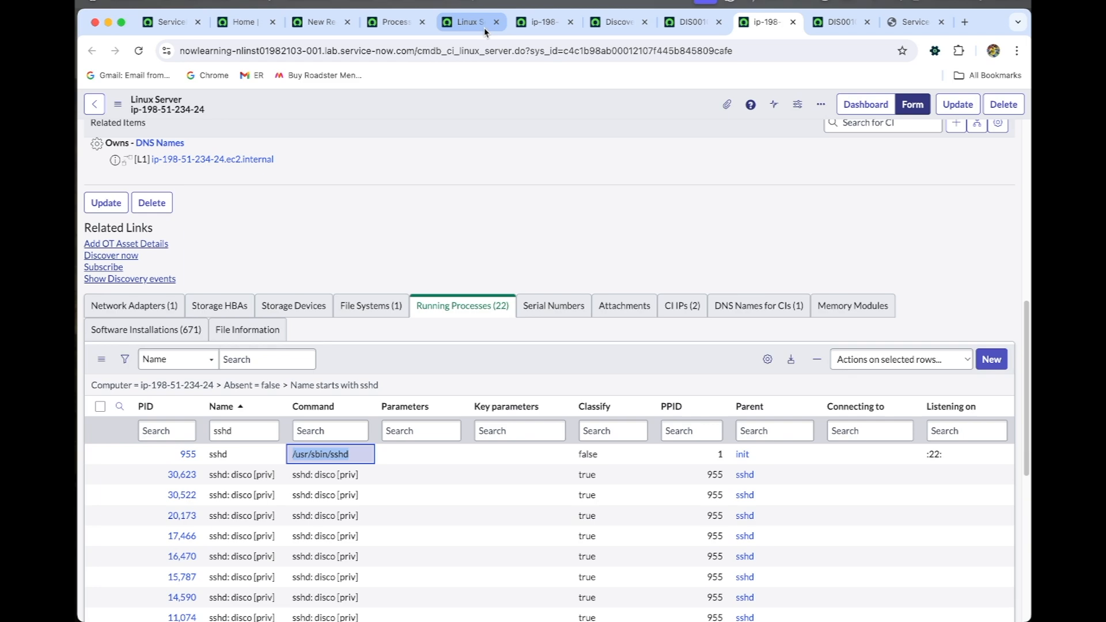
Return to the new process classification and paste /usr/sbin/sshd as the Command condition's value
left_click(468, 23)
left_click(540, 24)
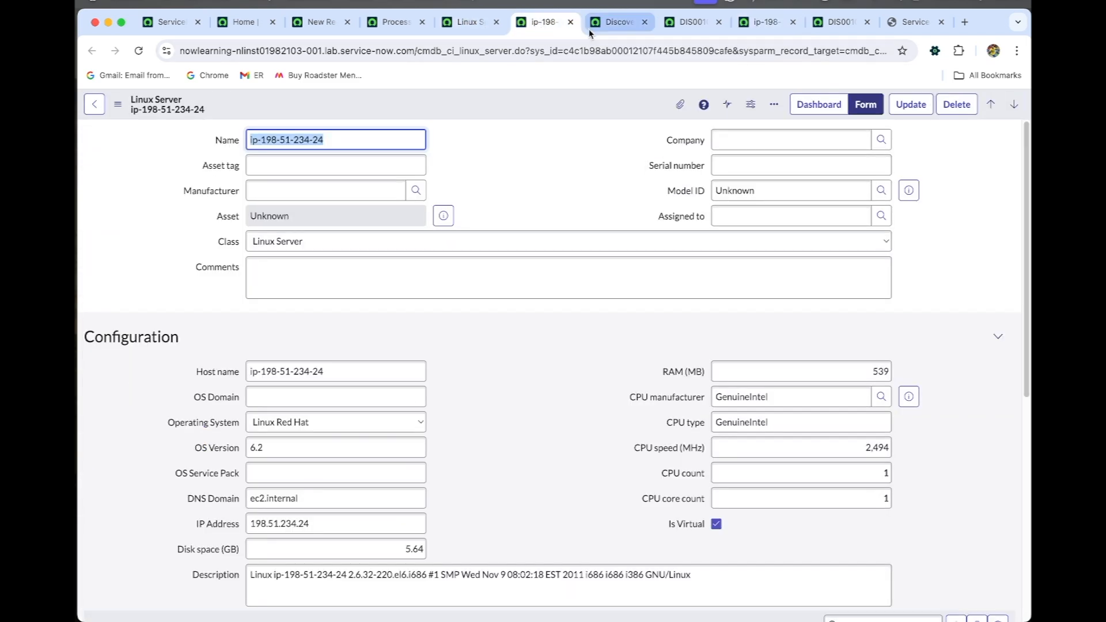
left_click(613, 26)
left_click(693, 23)
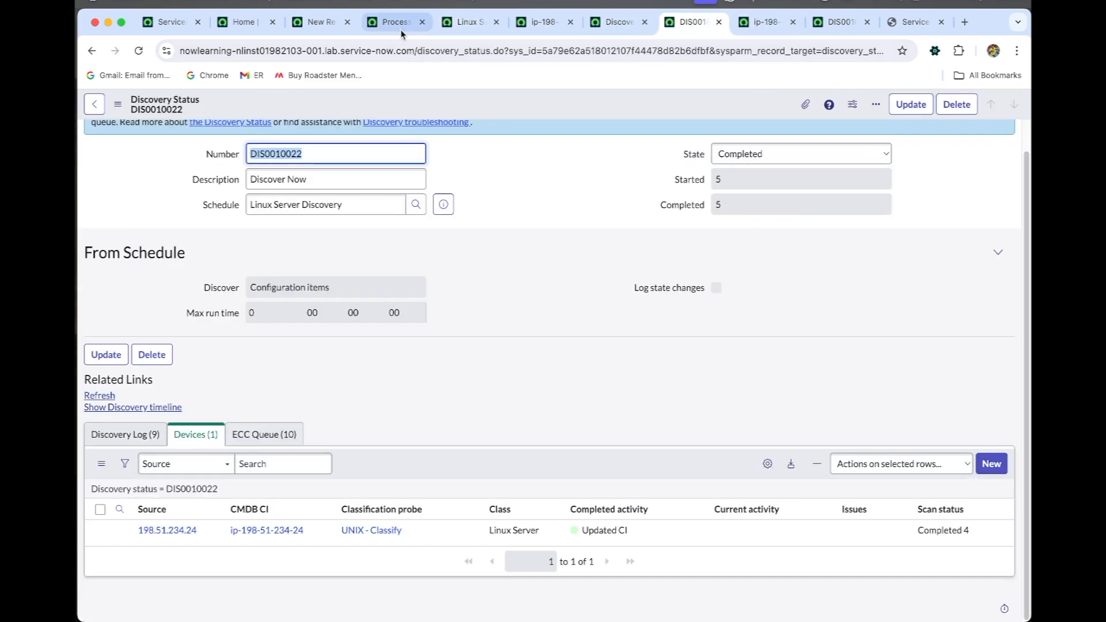
left_click(384, 21)
left_click(323, 22)
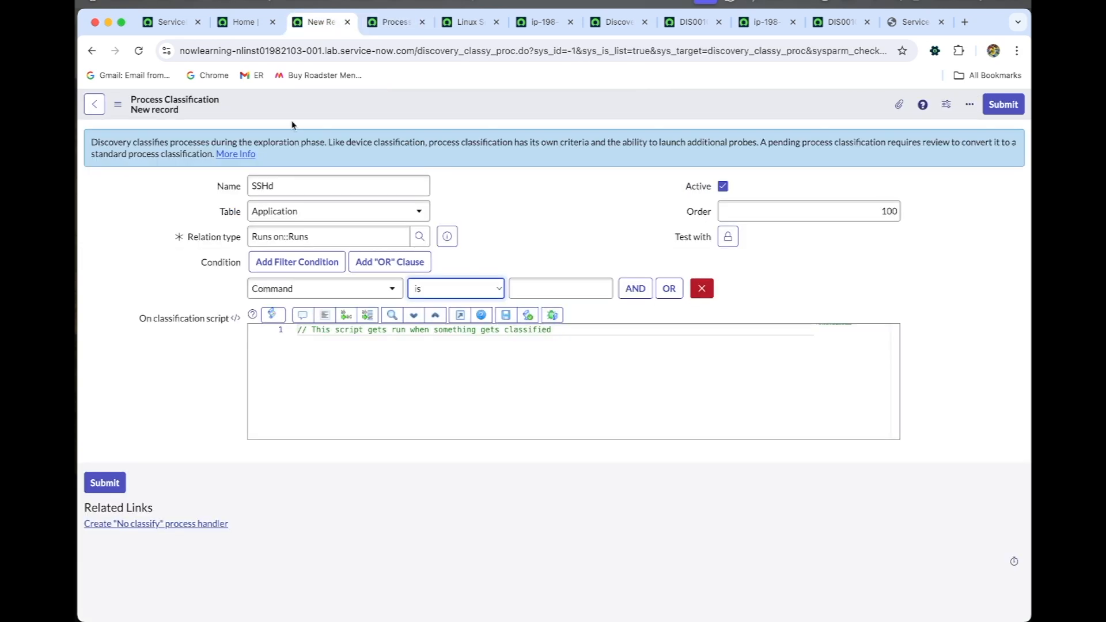
left_click(541, 289)
key("super+v")
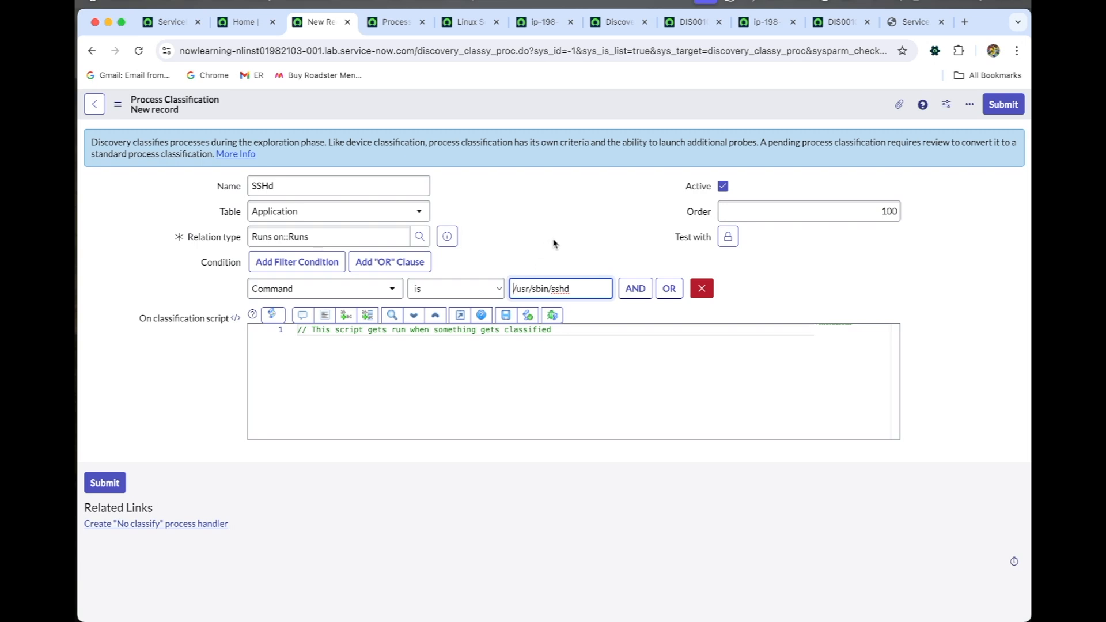
Save the SSHd process classification and stay on its record
left_click(577, 208)
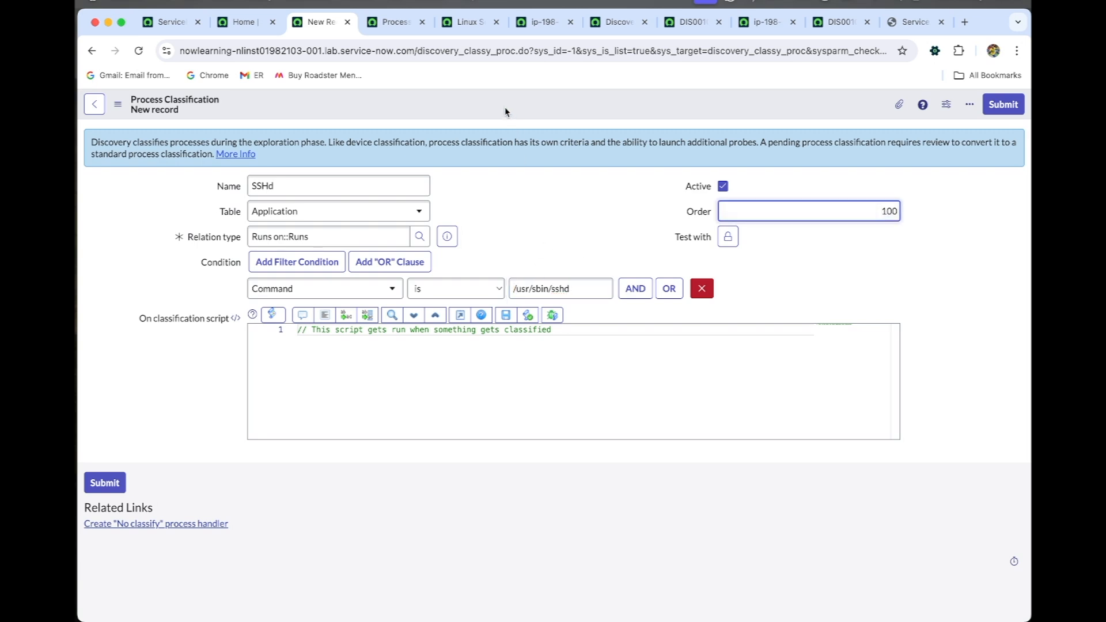
right_click(475, 104)
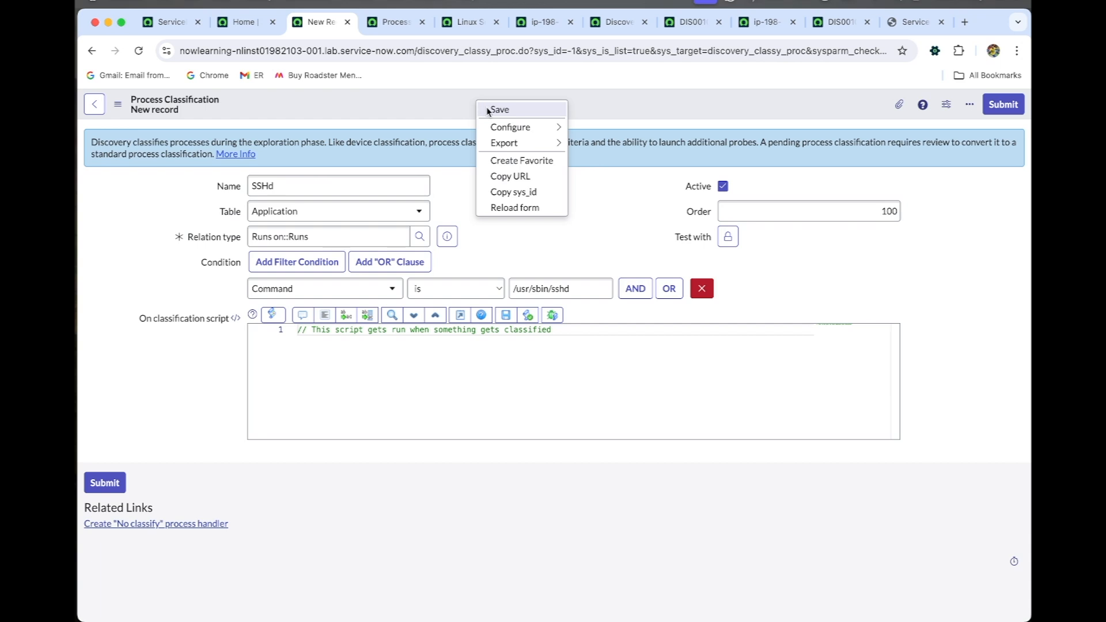
left_click(487, 111)
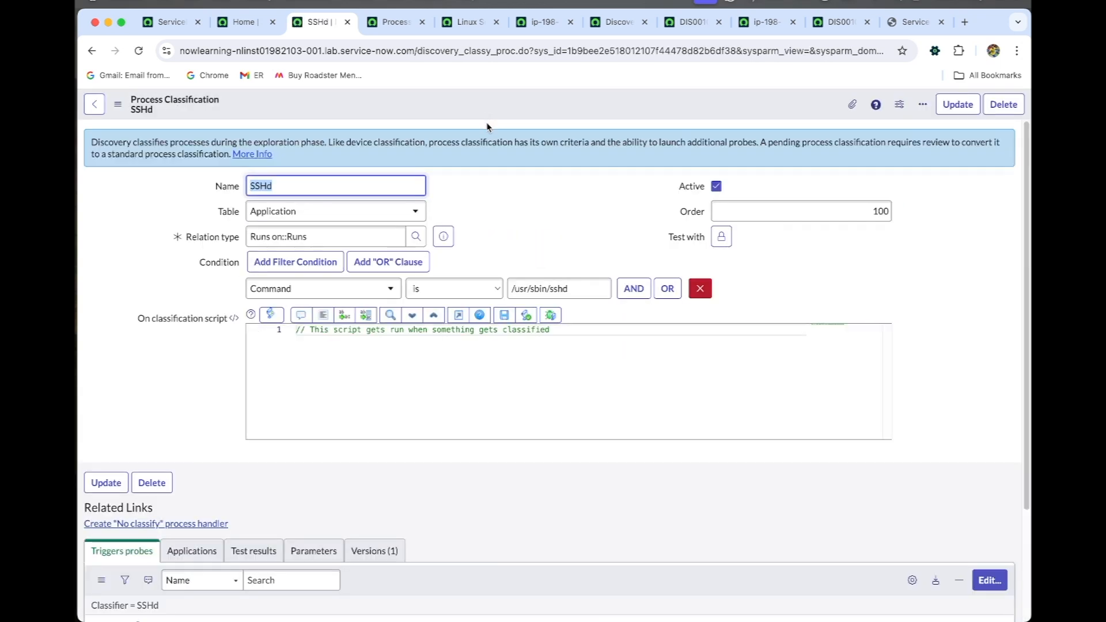
left_click(722, 237)
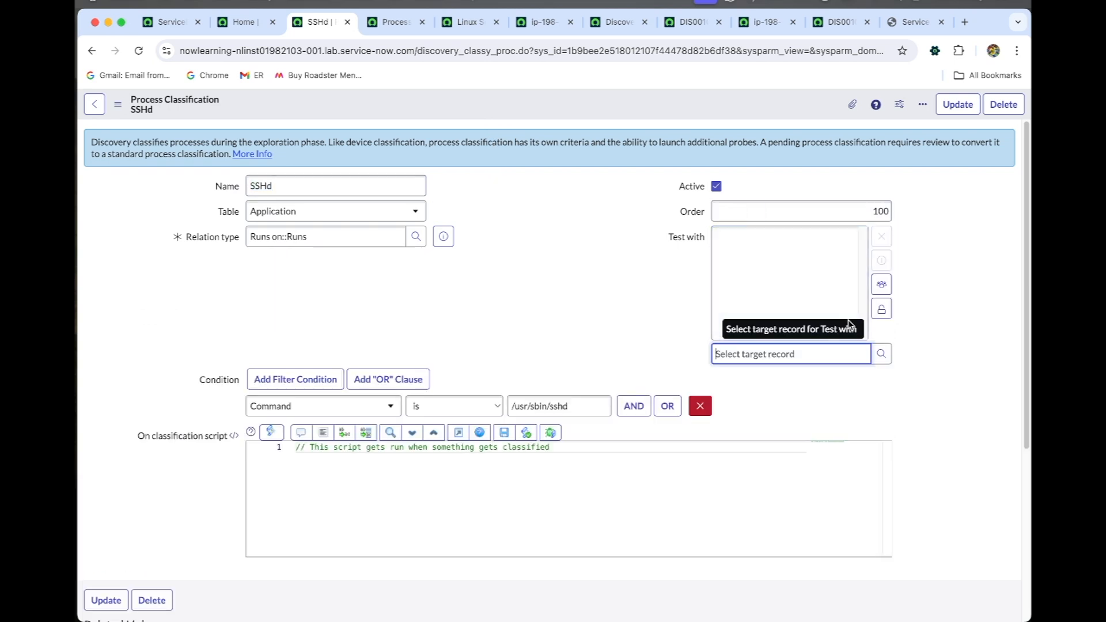
left_click(882, 354)
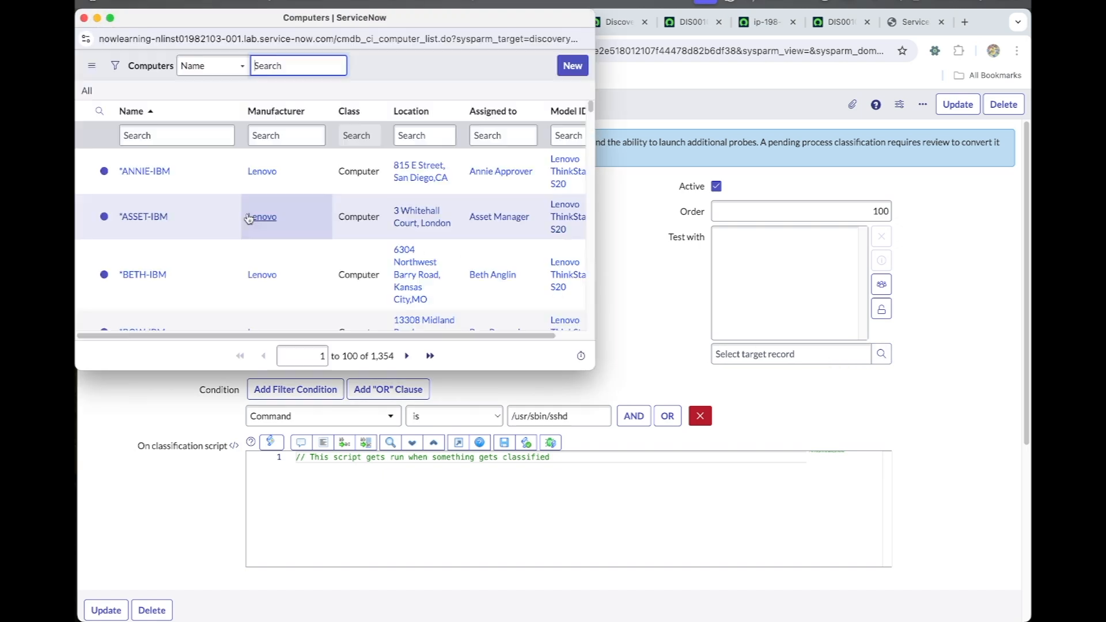
left_click(175, 136)
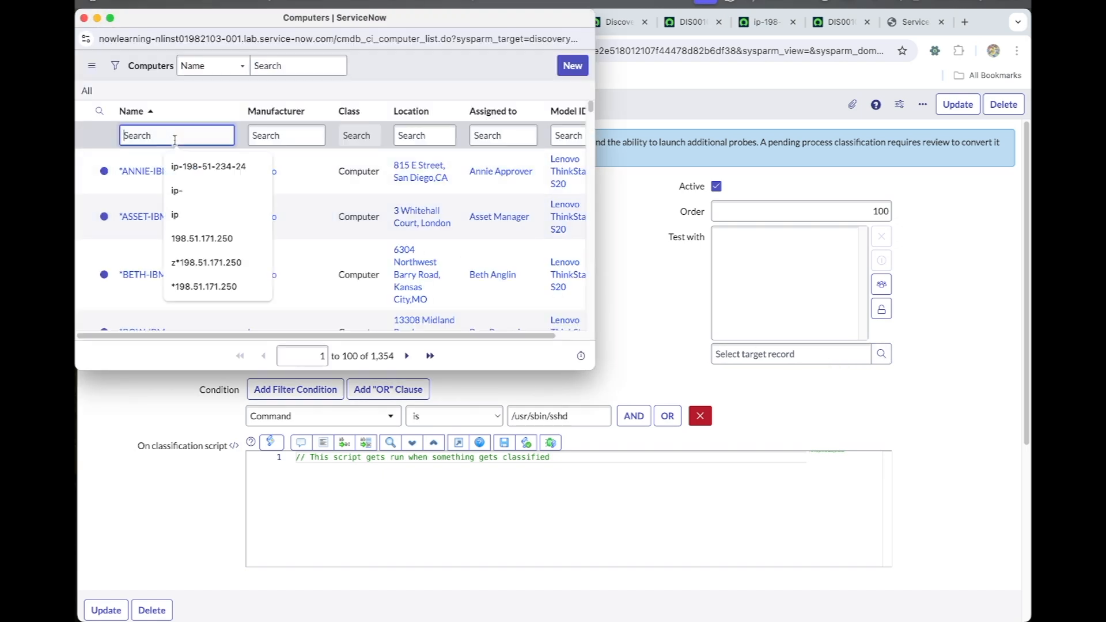
left_click(193, 163)
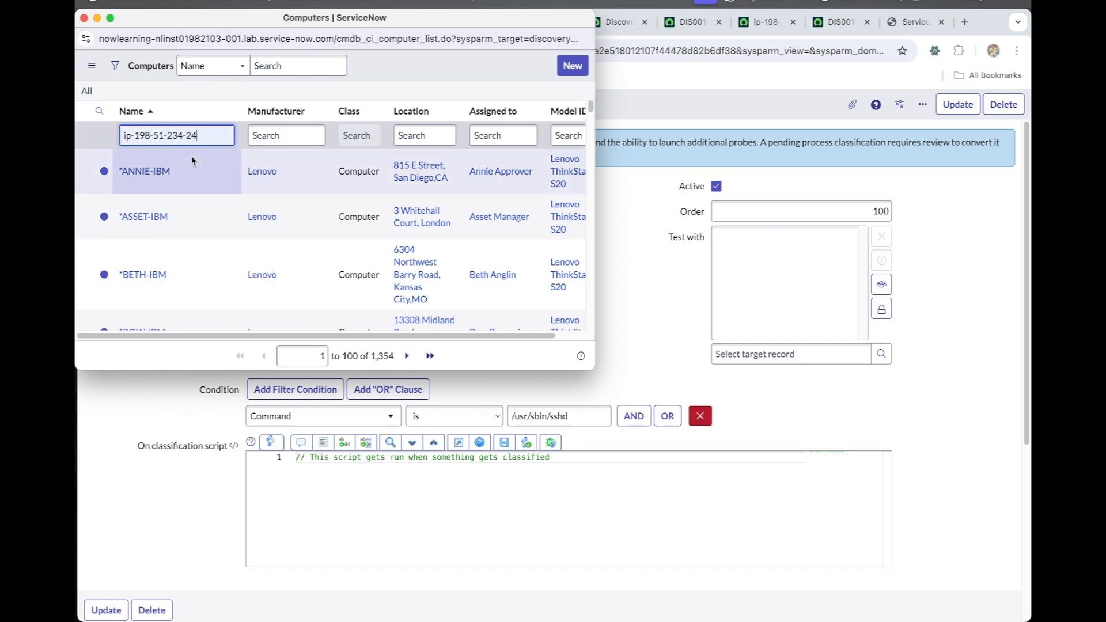
key("Return")
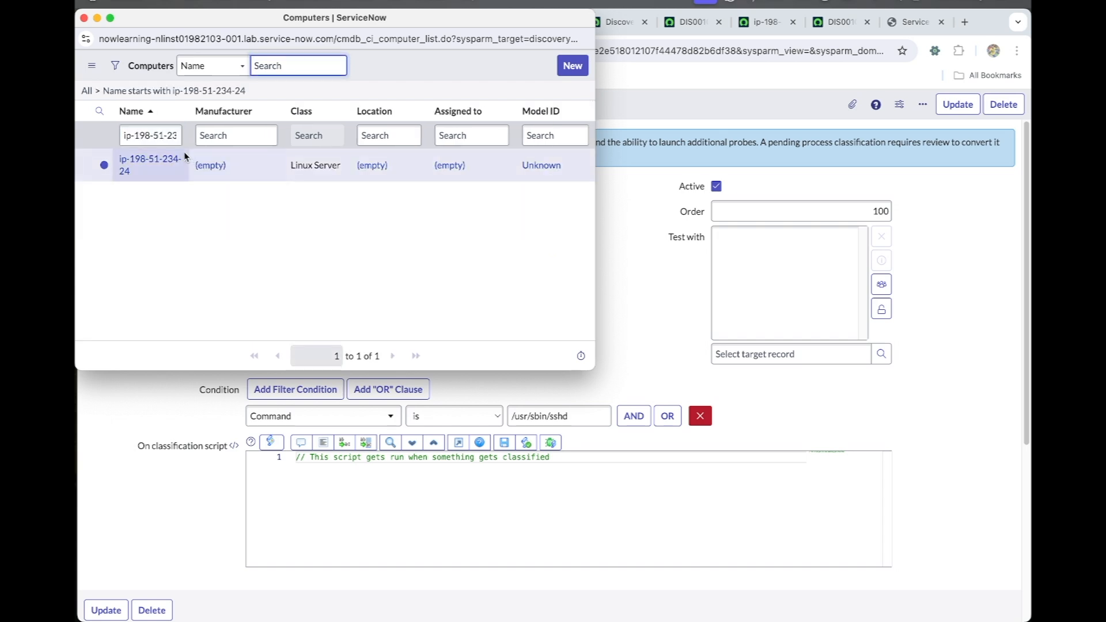
left_click(150, 159)
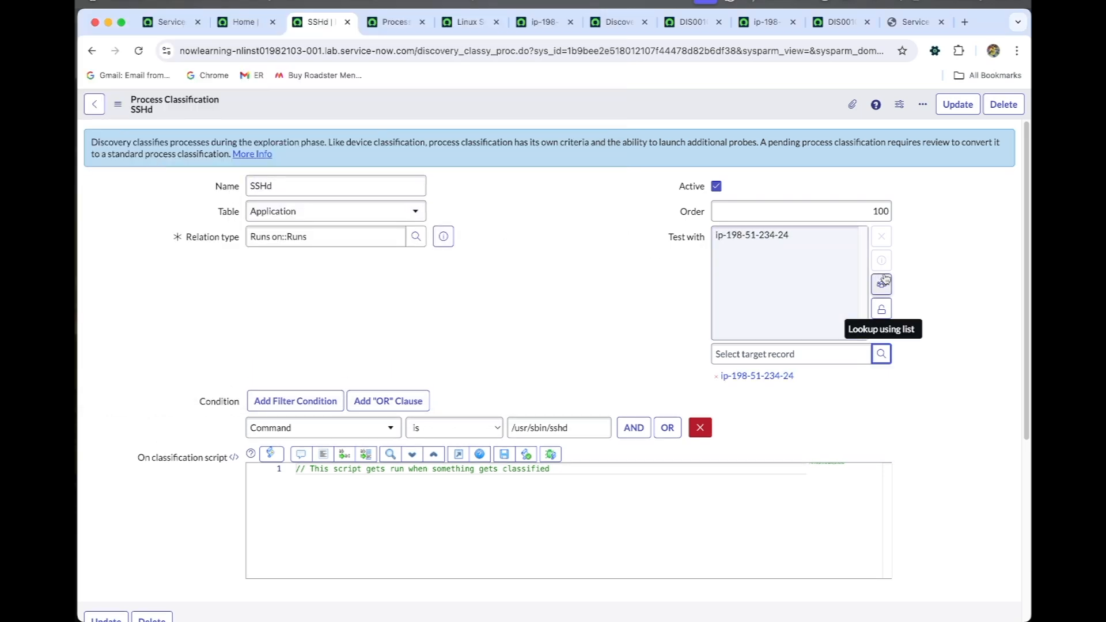
left_click(882, 308)
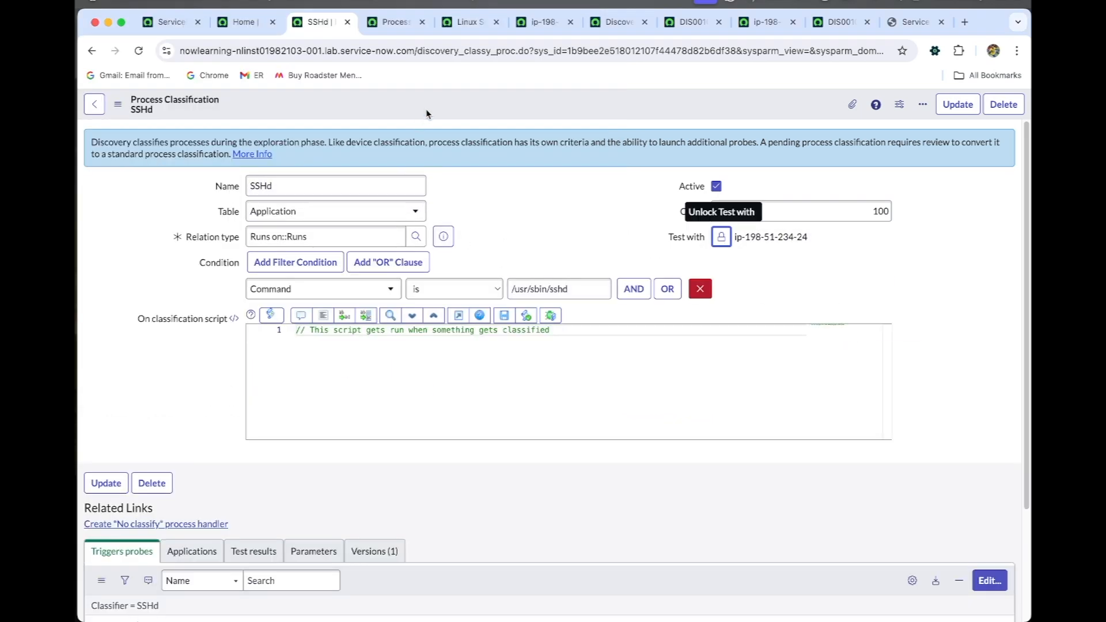
Save the SSHd process classification and display its test results of matching running processes
right_click(433, 114)
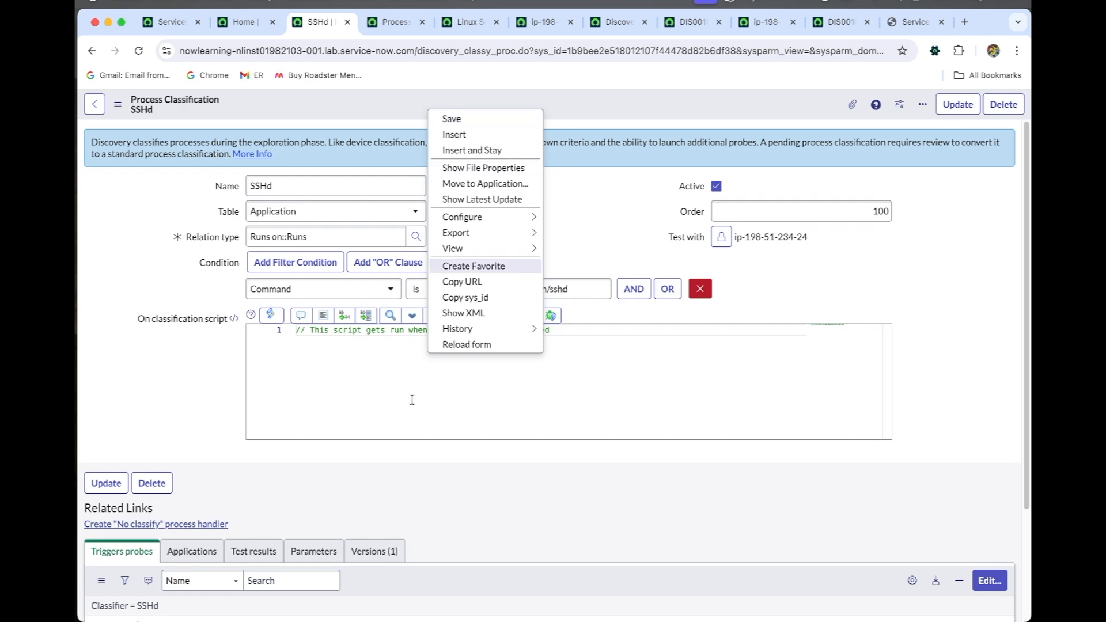
left_click(412, 424)
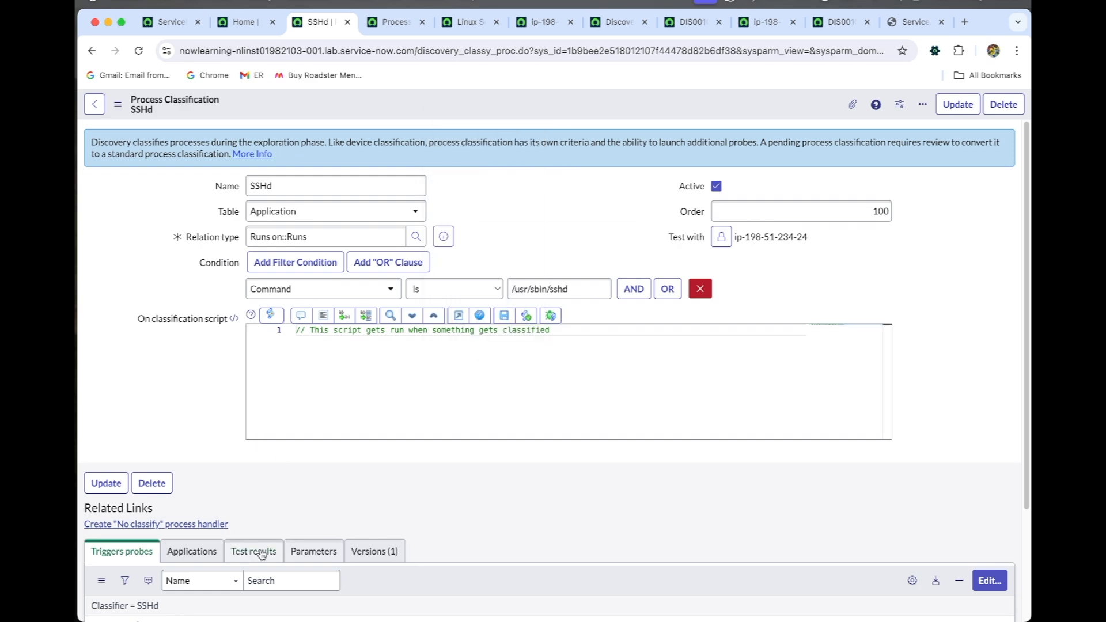
scroll(254, 541, "down", 3)
left_click(254, 409)
scroll(399, 407, "up", 3)
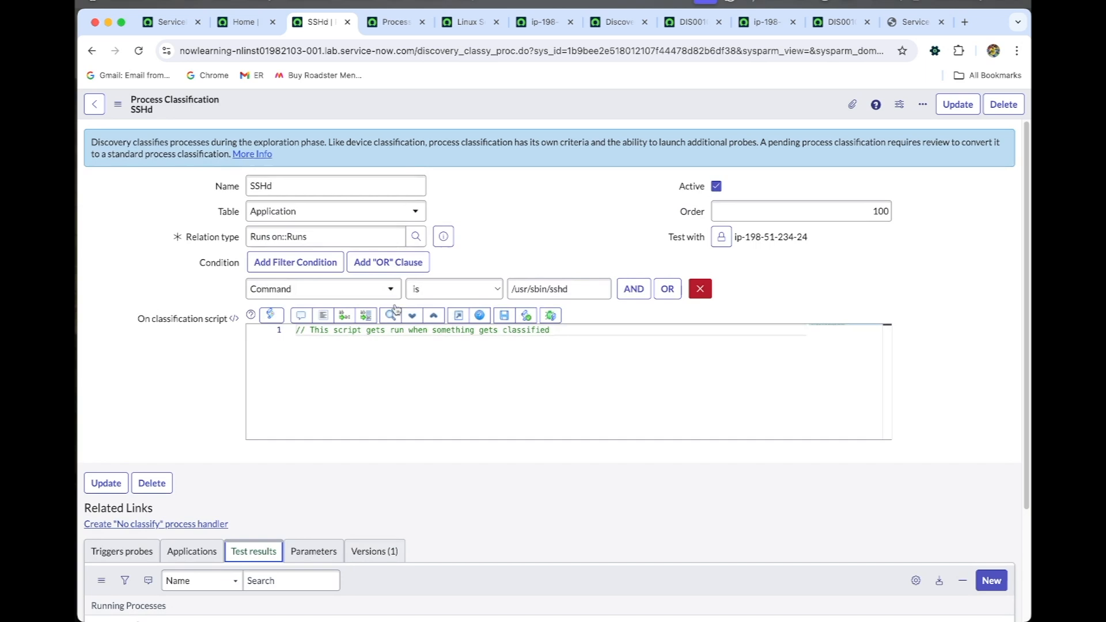
right_click(471, 109)
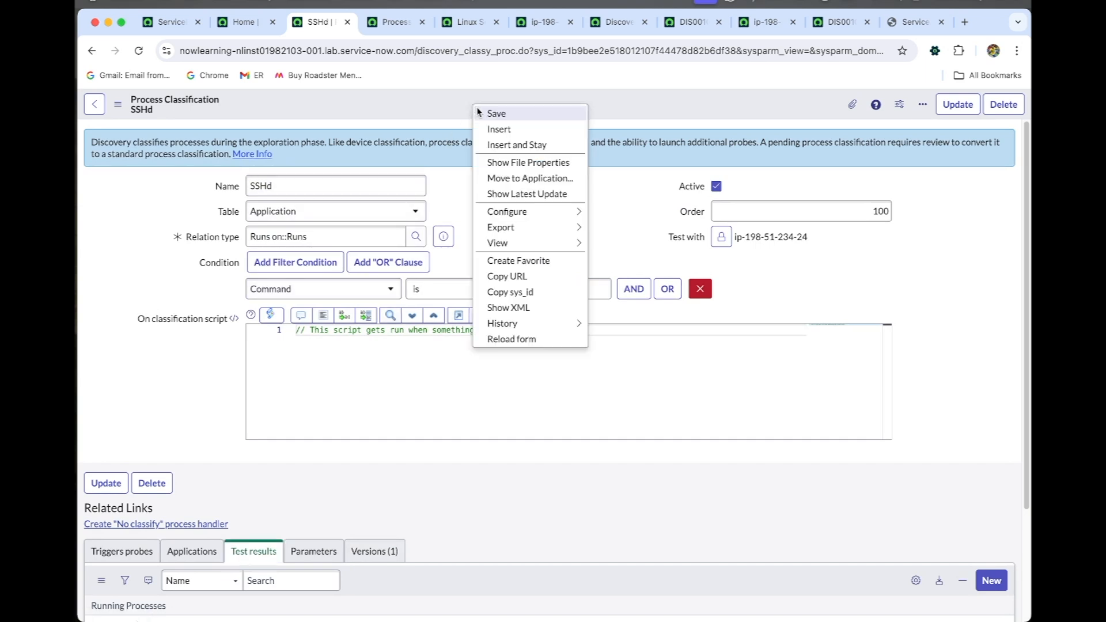
left_click(479, 111)
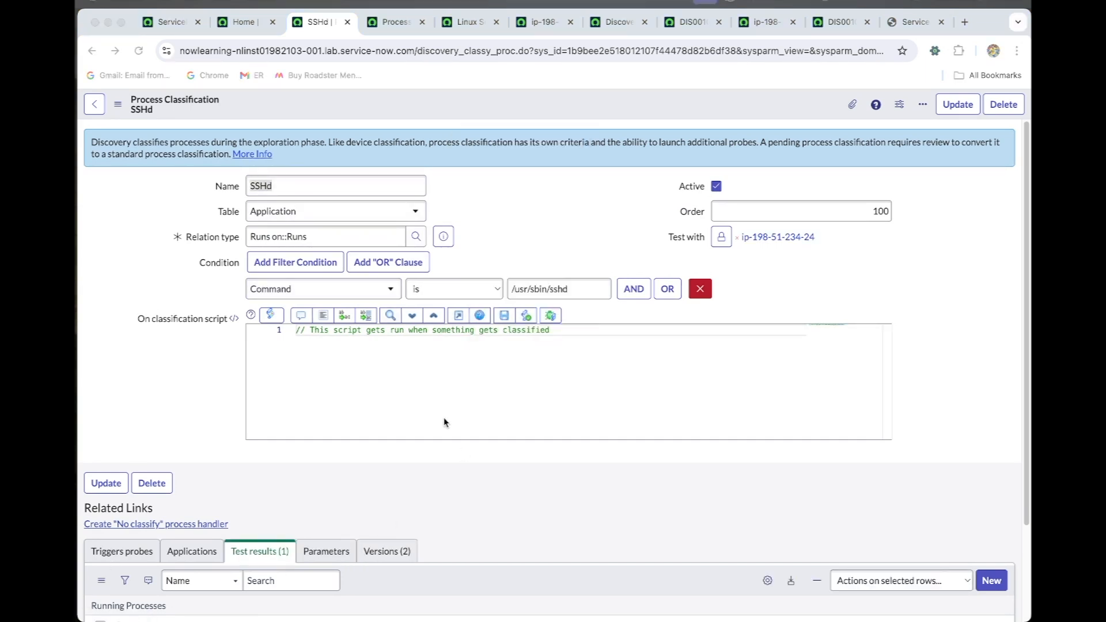
scroll(382, 501, "down", 3)
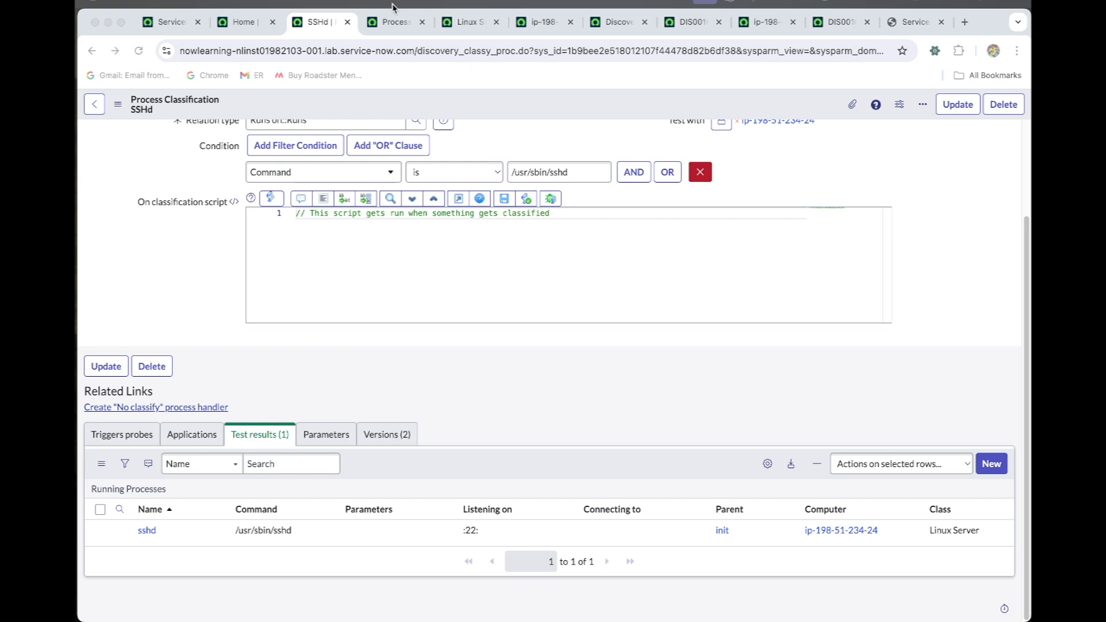
Deactivate the SSH process handler by setting its Active value to false in the Process Handlers list
left_click(397, 23)
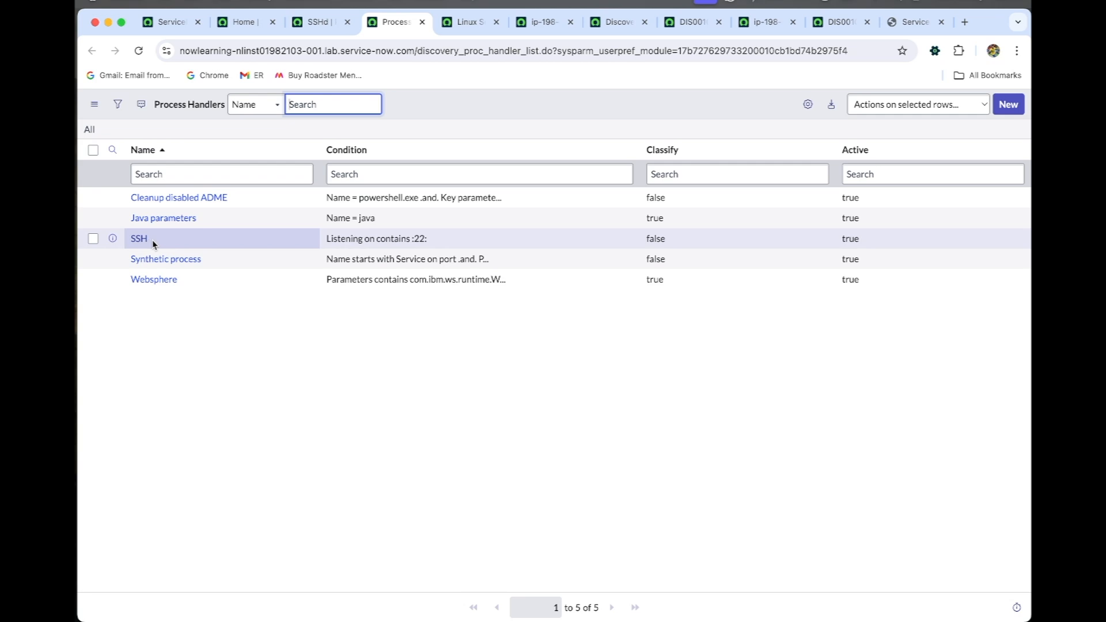
double_click(874, 240)
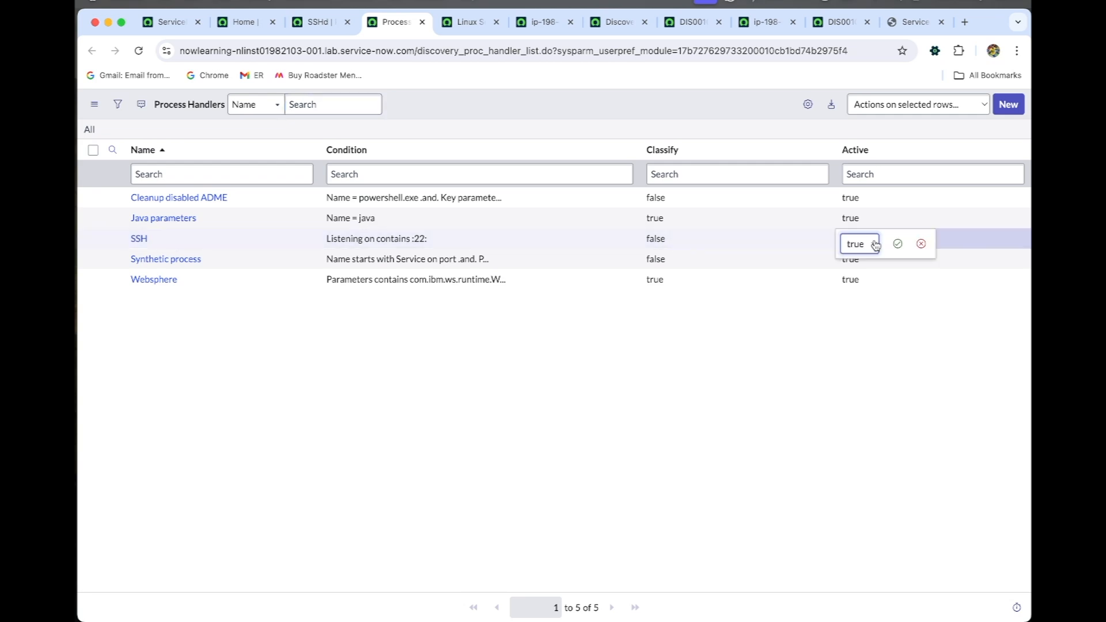
left_click(867, 246)
left_click(859, 259)
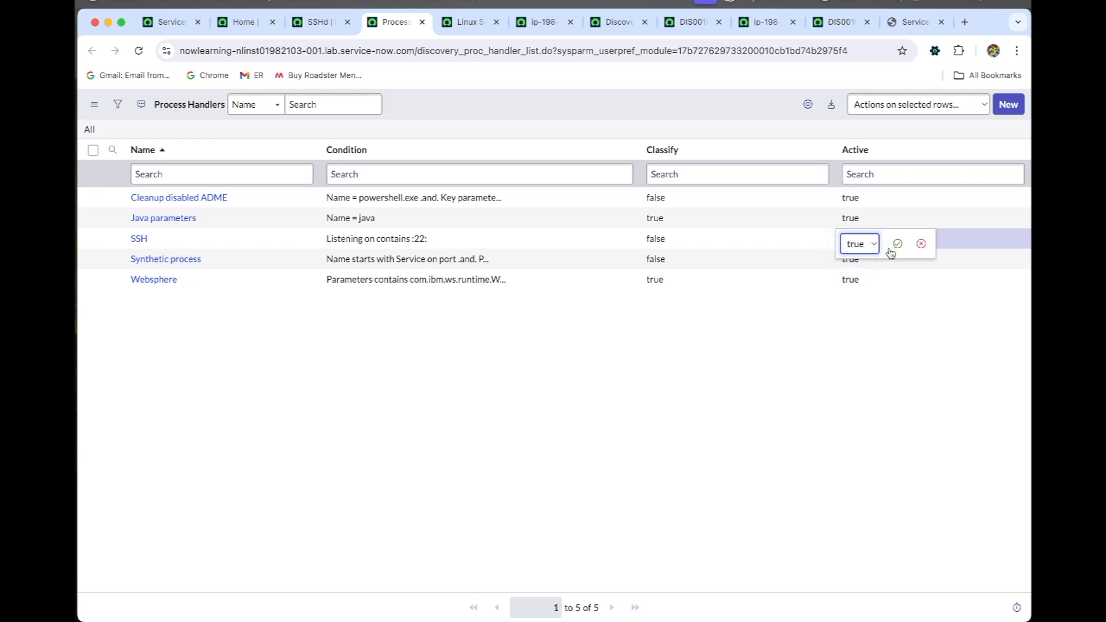
left_click(897, 243)
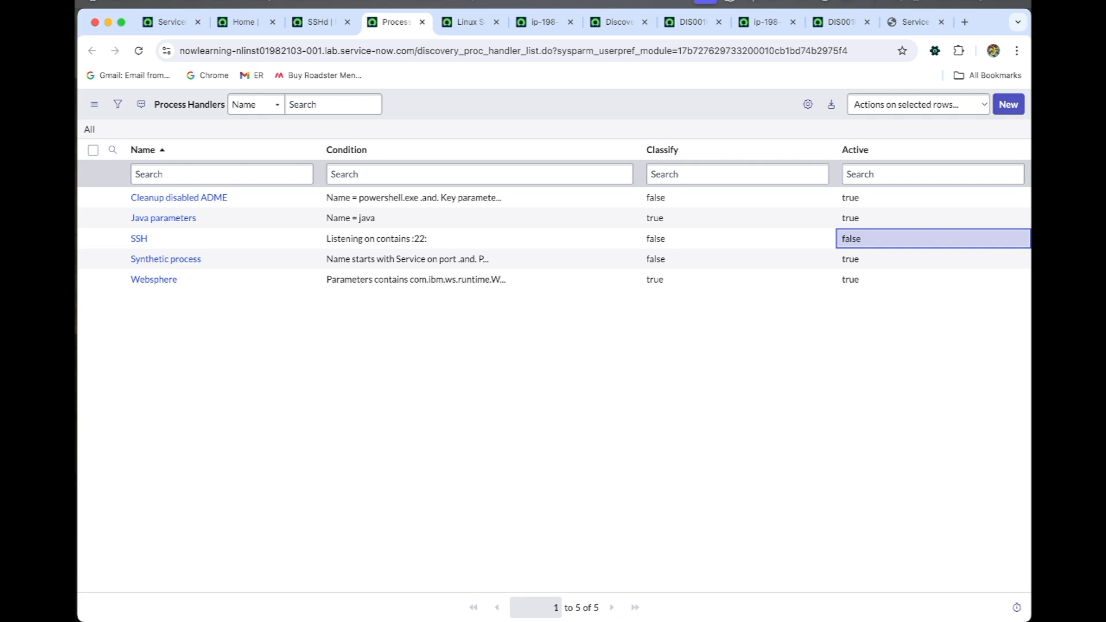
Open the Linux Server Discovery schedule record in a separate tab from discovery status DIS0010022
left_click(680, 32)
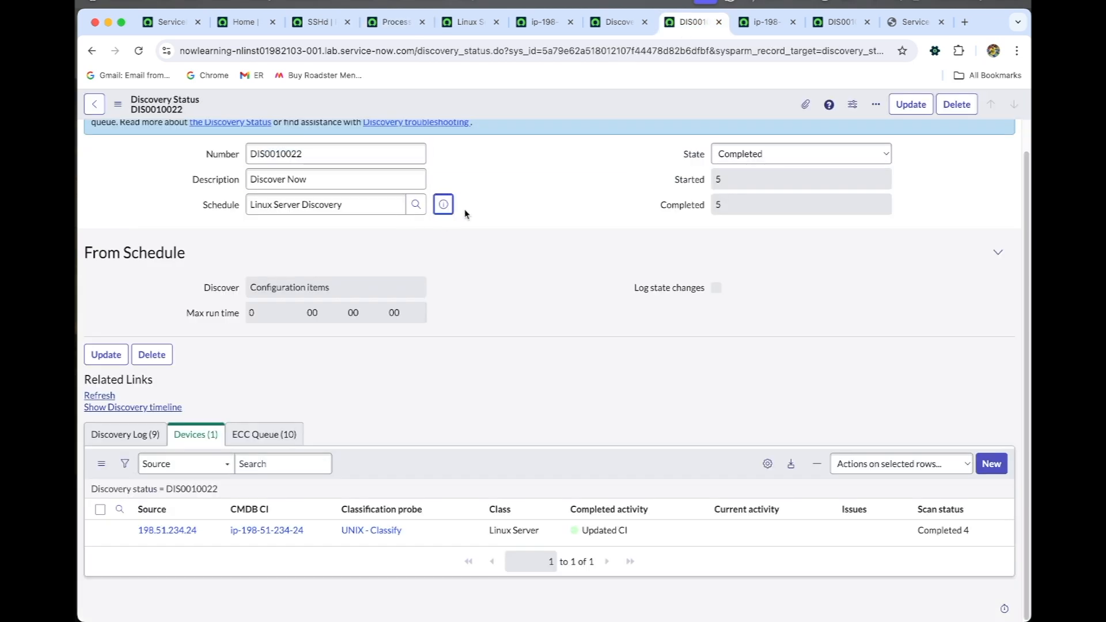
left_click(443, 205)
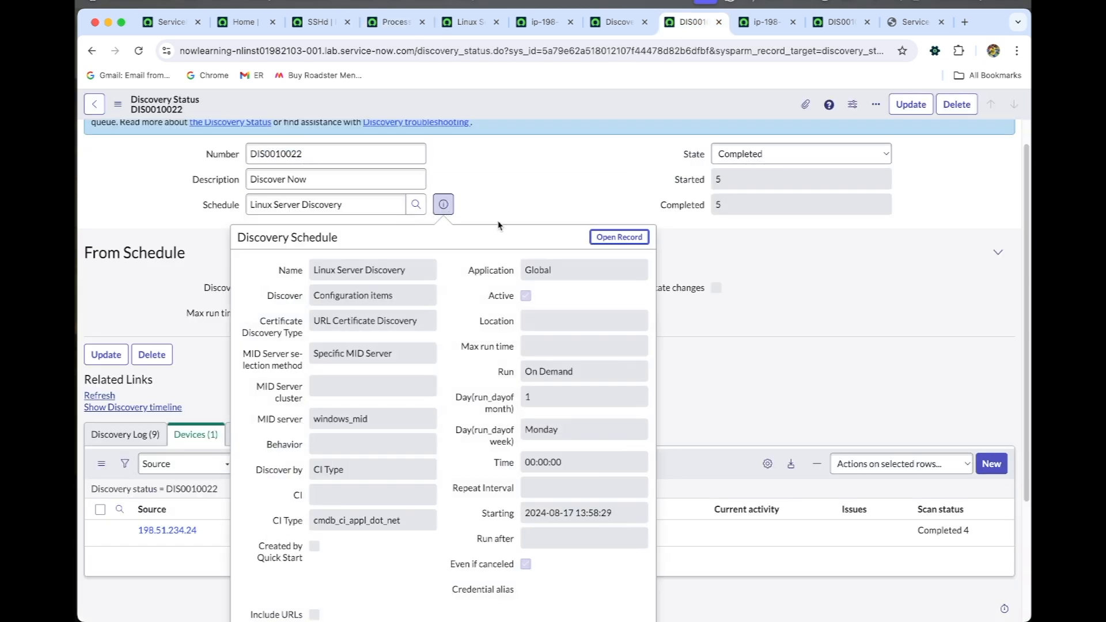
left_click(602, 236, "super")
left_click(704, 22)
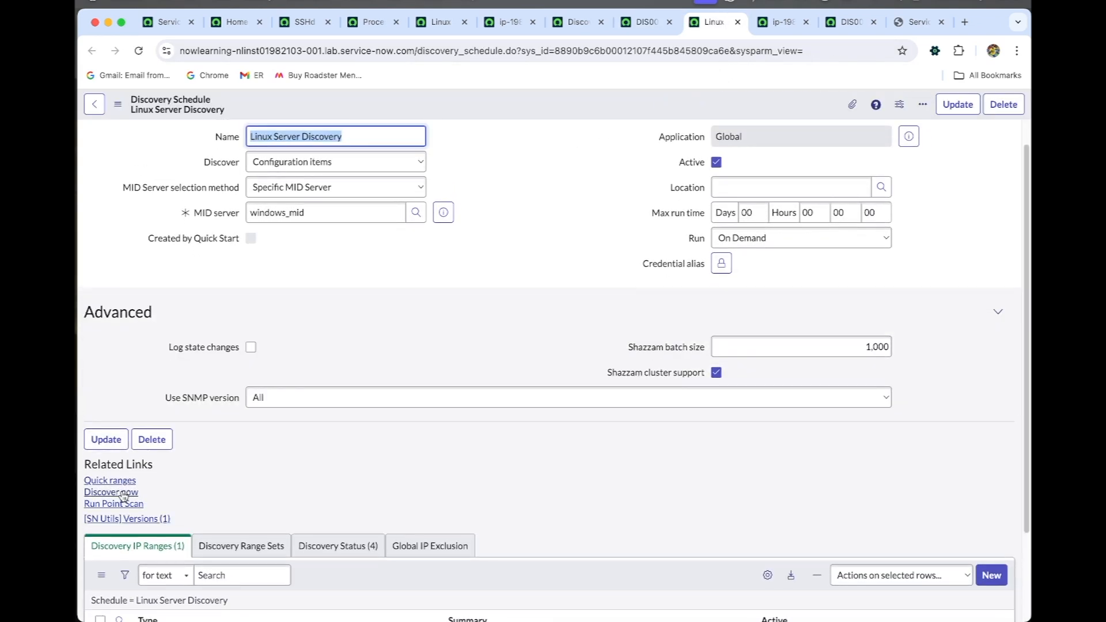
Run Discover now on the Linux Server Discovery schedule and open the resulting discovery status record
left_click(122, 494)
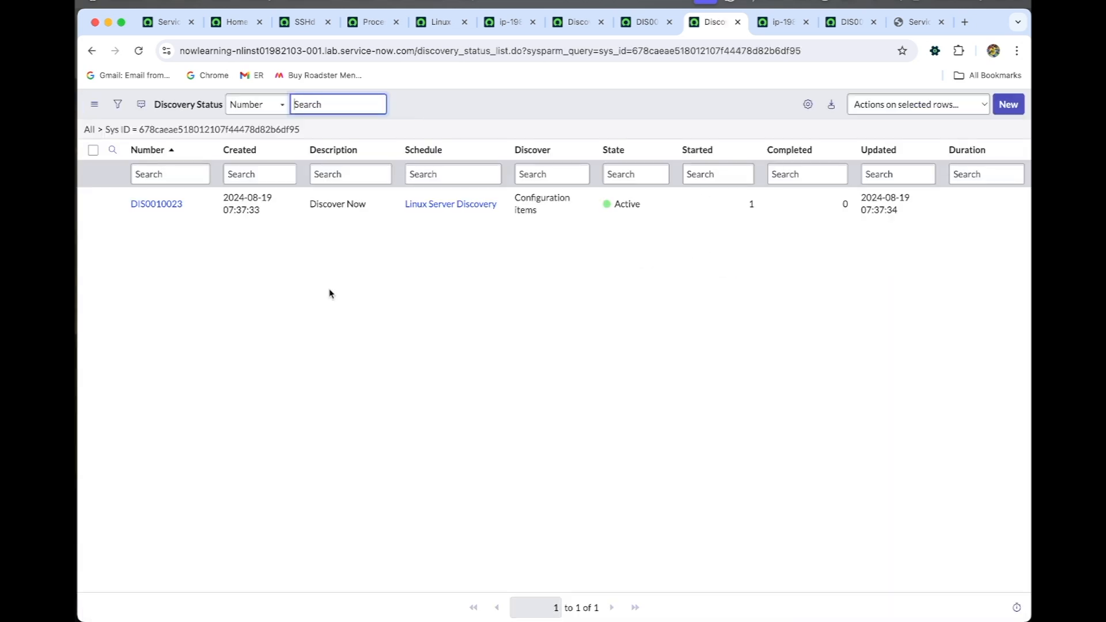
left_click(175, 205)
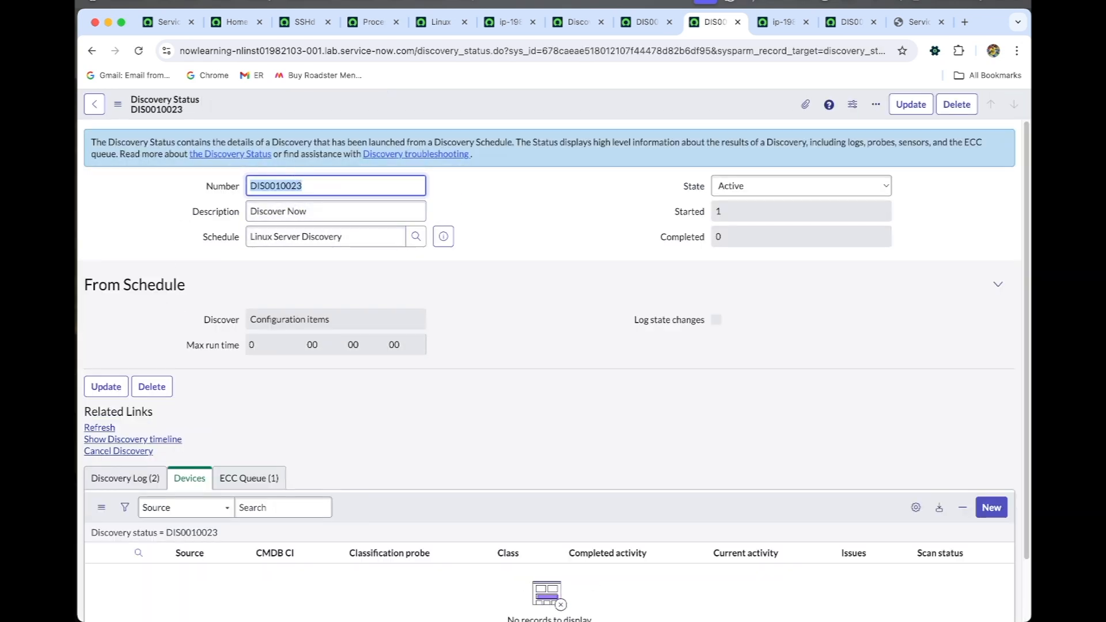
key("super+Tab")
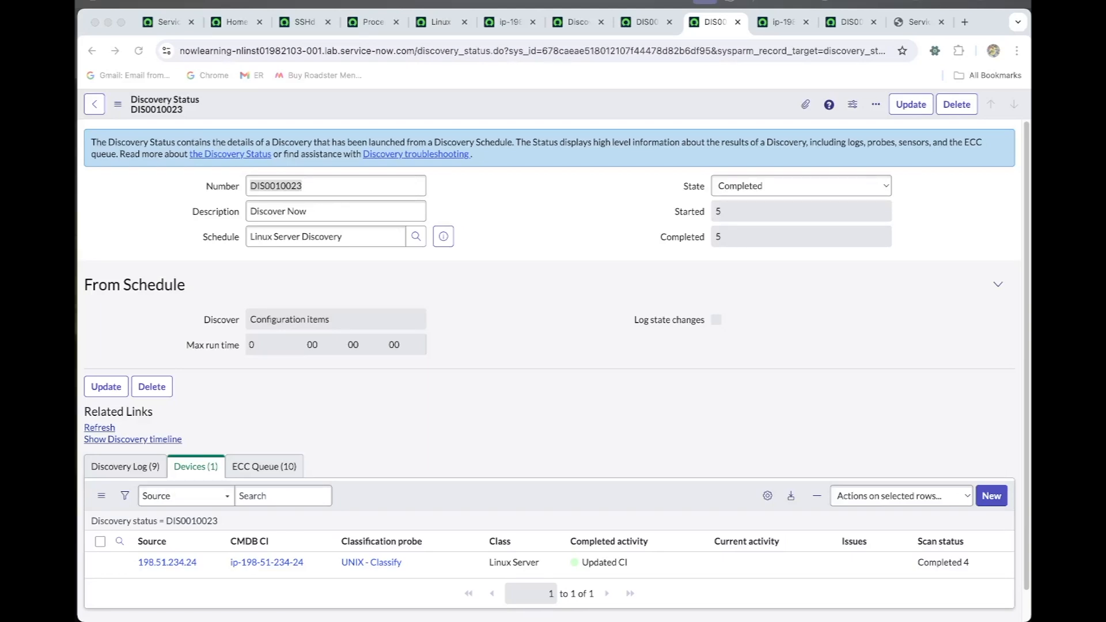
scroll(222, 349, "down", 1)
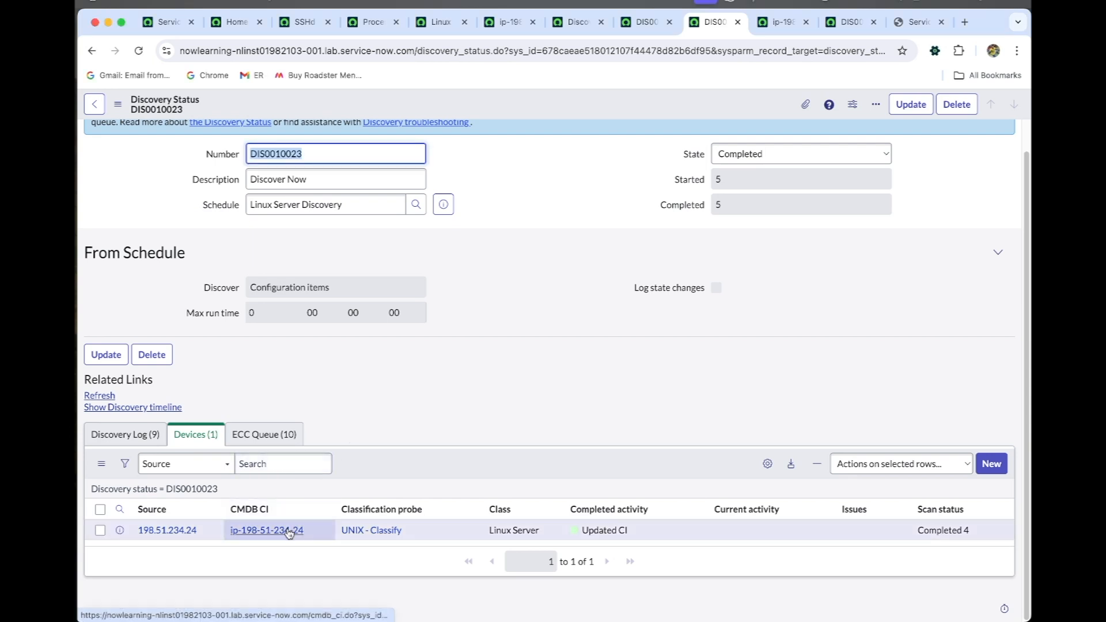
left_click(271, 530, "super")
left_click(726, 31)
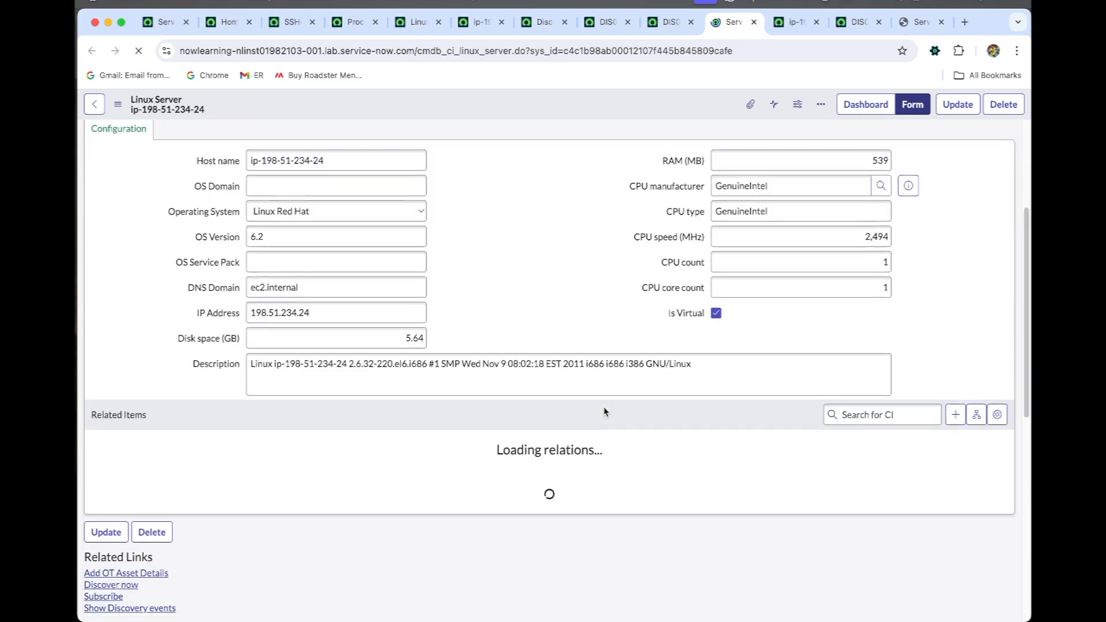
scroll(967, 416, "down", 8)
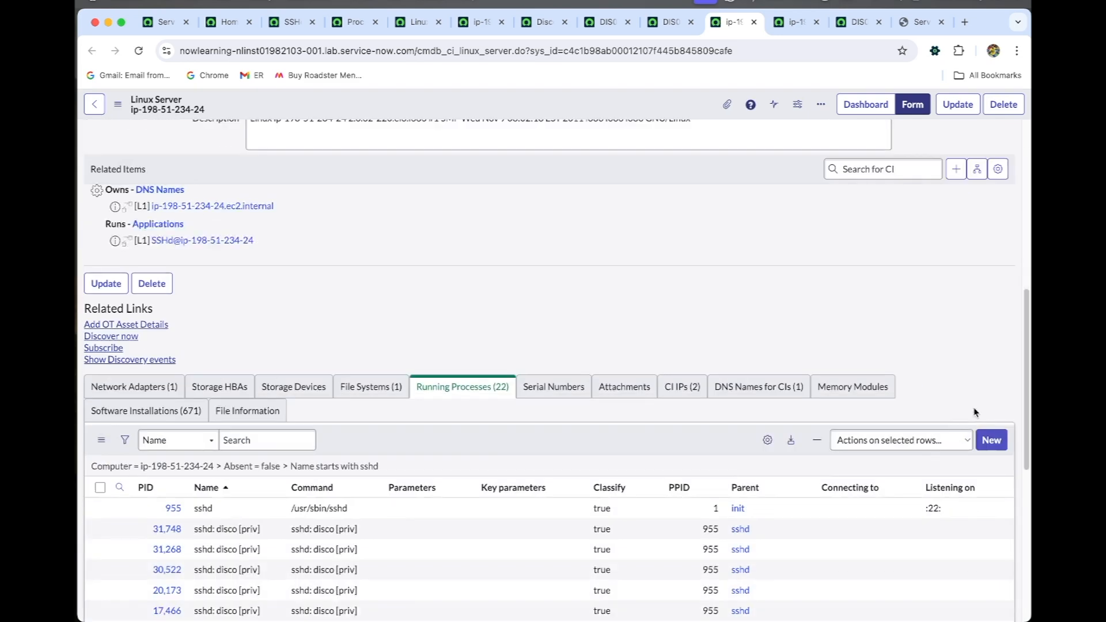
scroll(958, 424, "up", 5)
left_click(978, 441)
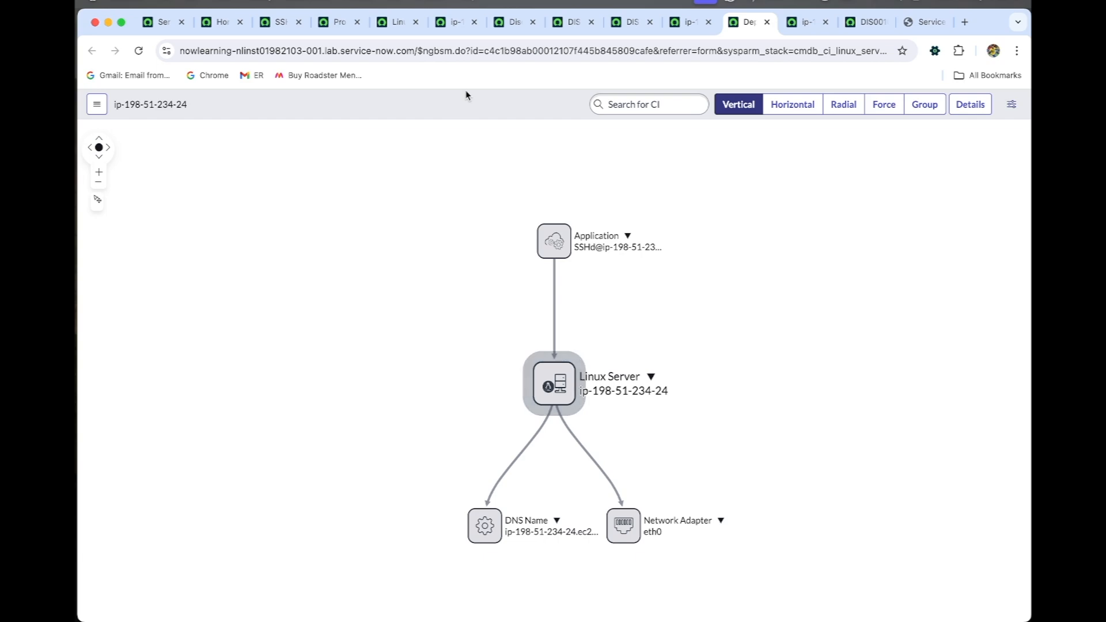
Open the My Windows Server Discovery schedule from discovery status DIS0010021 and examine its discovery IP ranges
left_click(282, 23)
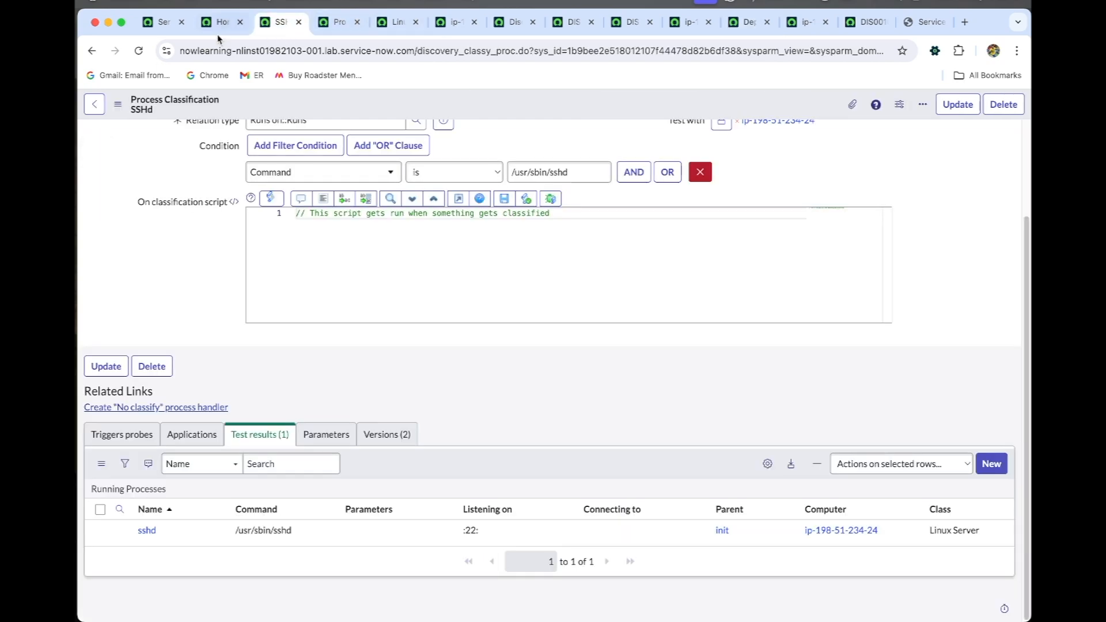
left_click(219, 26)
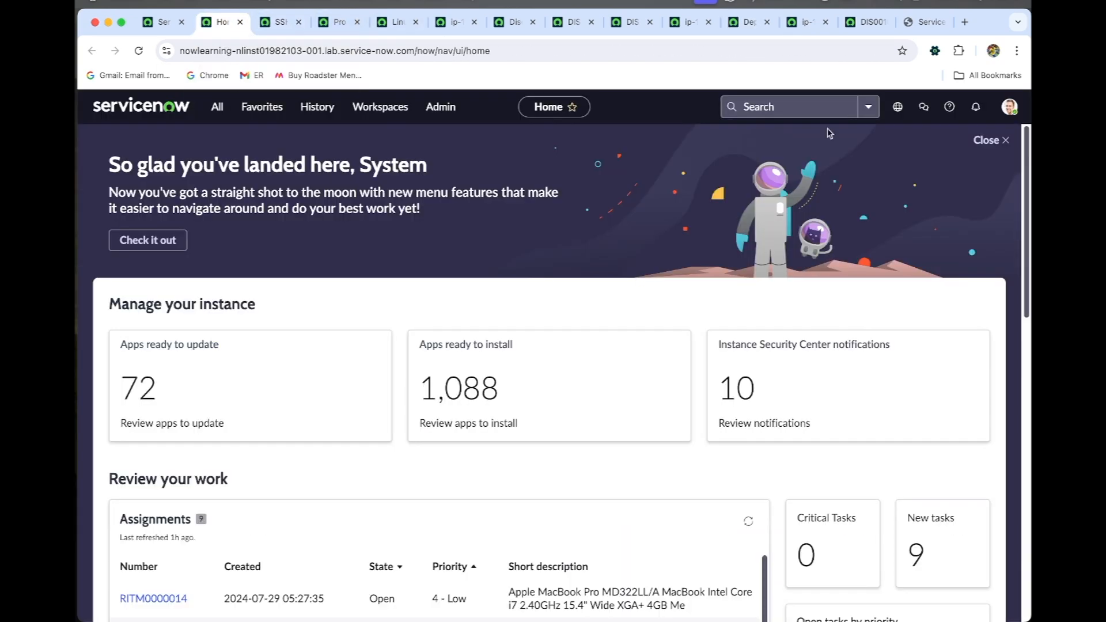
left_click(862, 26)
left_click(449, 243)
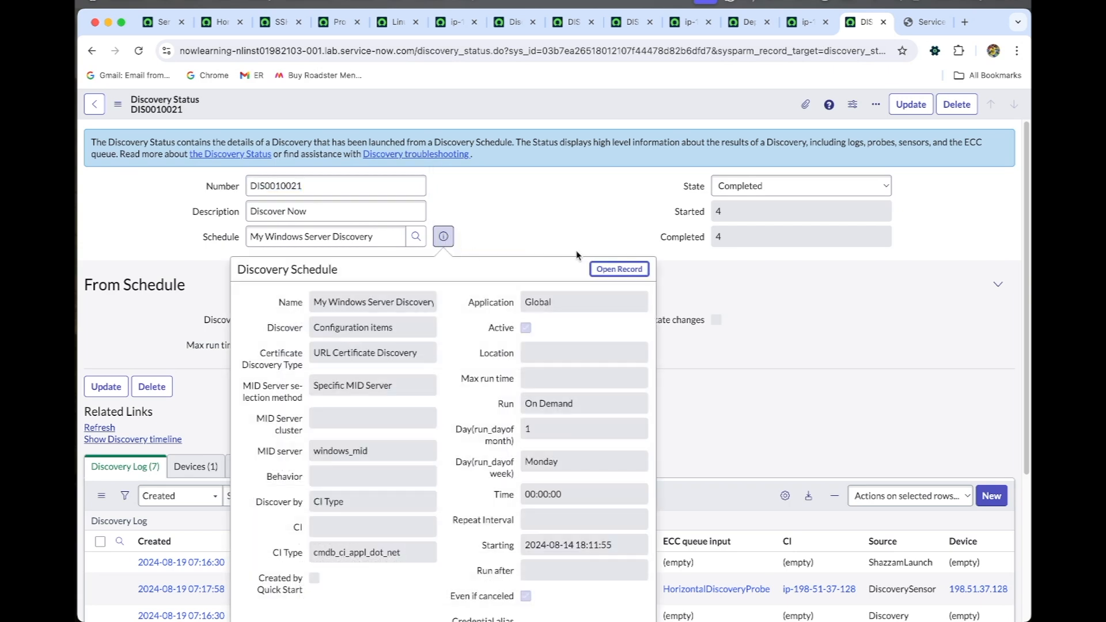
left_click(618, 269)
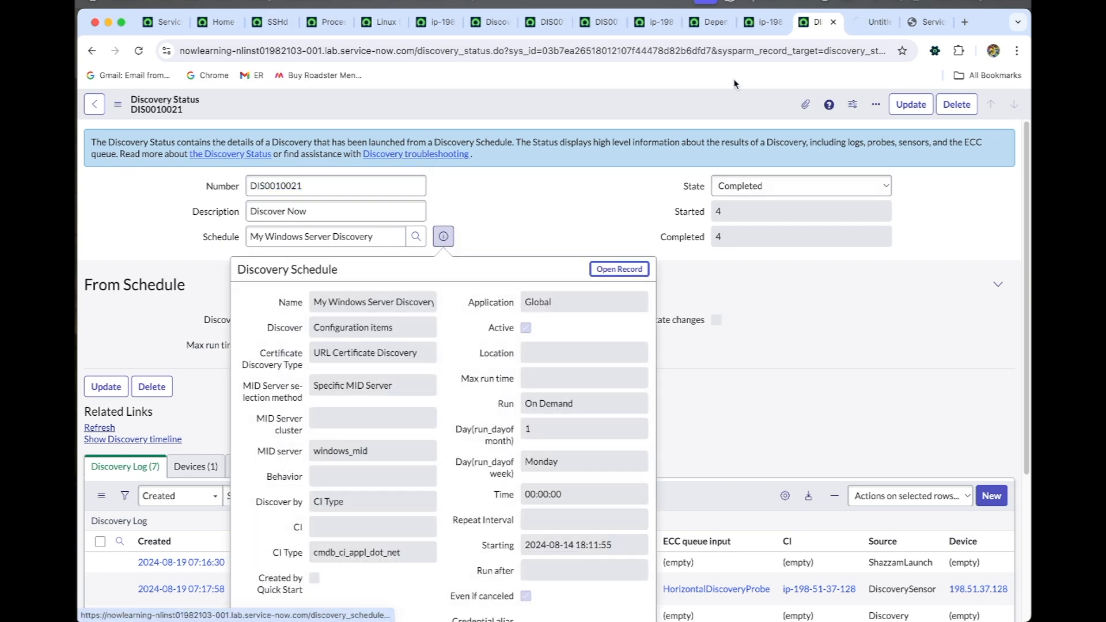
left_click(872, 23)
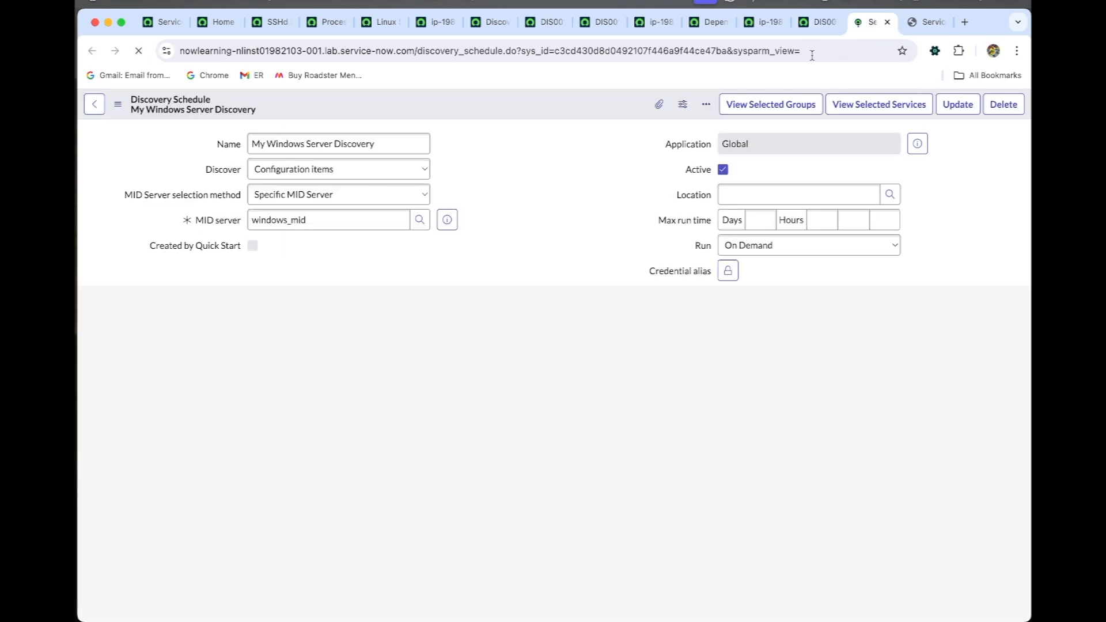
scroll(524, 249, "down", 3)
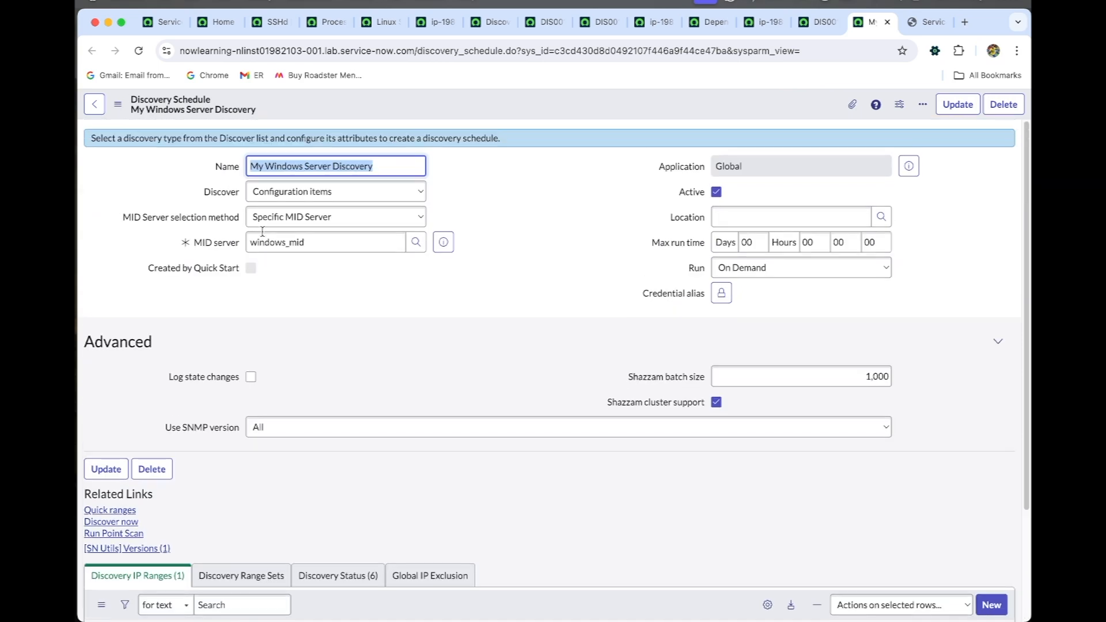
scroll(176, 292, "down", 3)
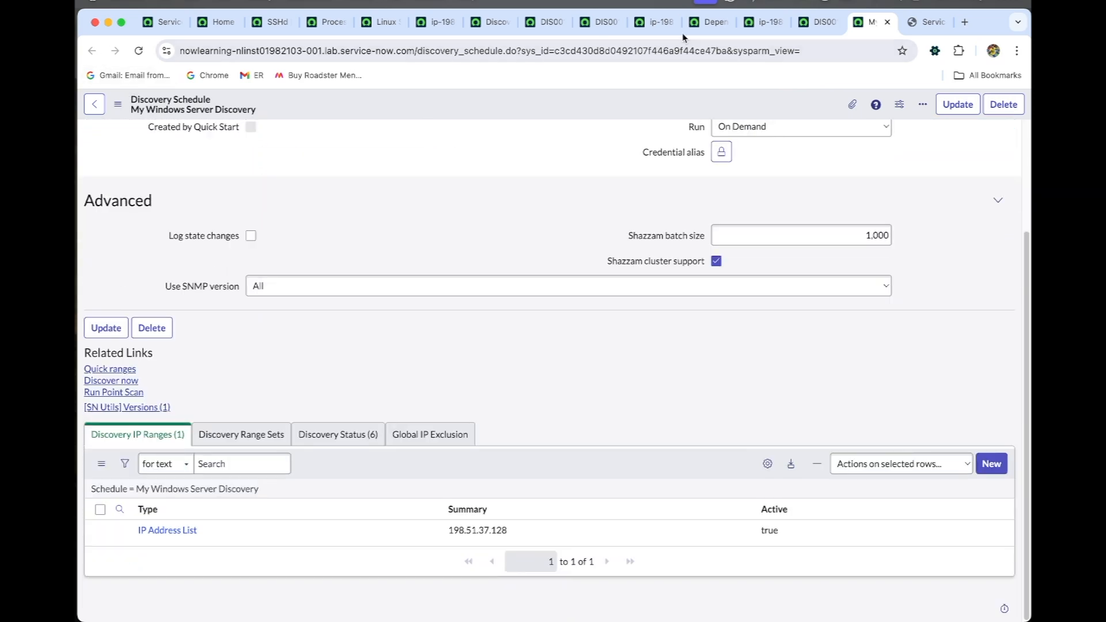
left_click(819, 22)
scroll(553, 346, "down", 3)
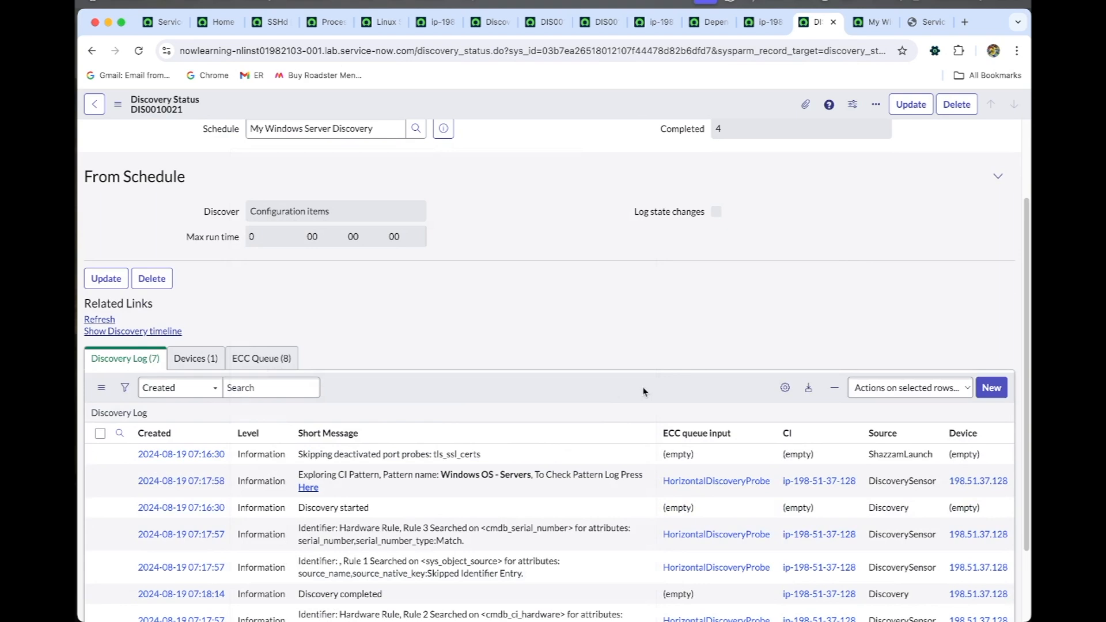
left_click(196, 358)
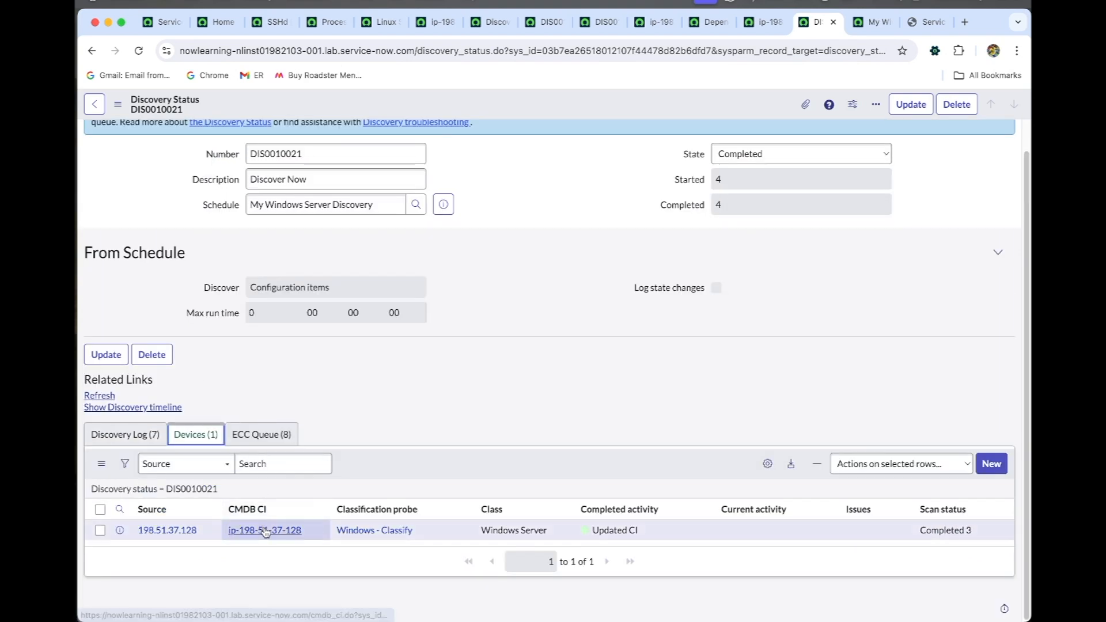
left_click(256, 531, "super")
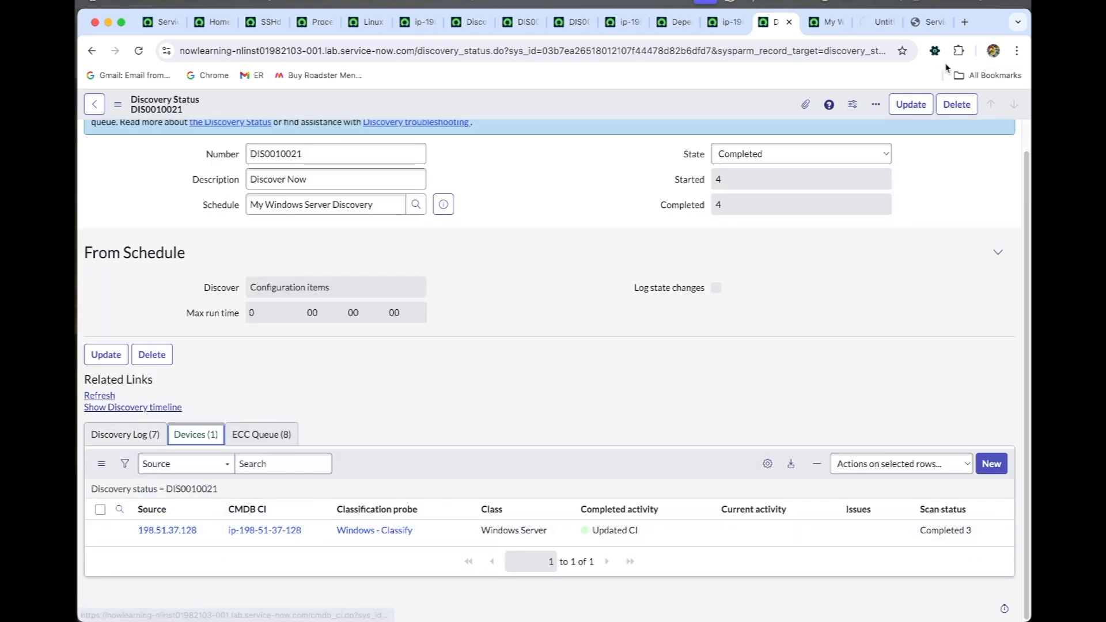
left_click(876, 23)
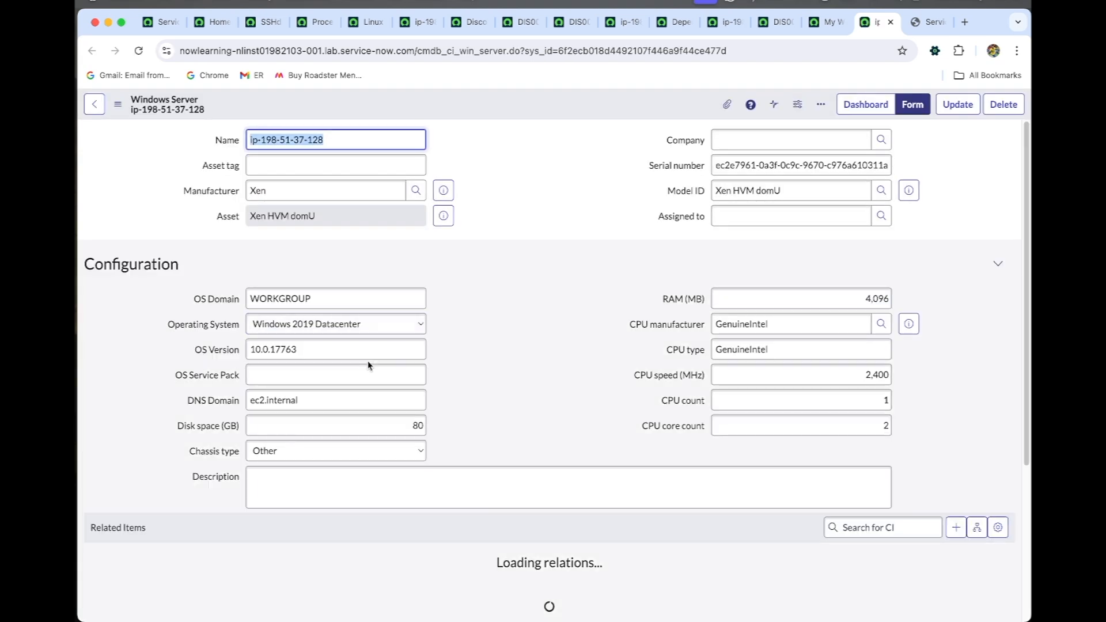
Display the Windows server's running processes and filter them by the name *putty
scroll(368, 361, "down", 5)
scroll(388, 417, "down", 3)
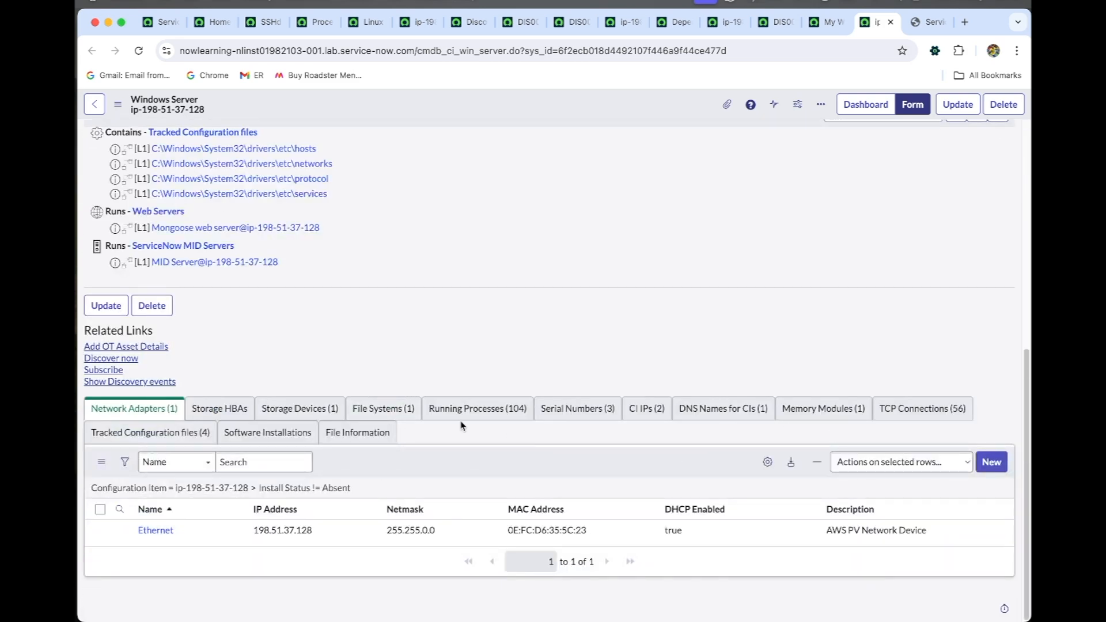
left_click(477, 410)
scroll(326, 523, "down", 1)
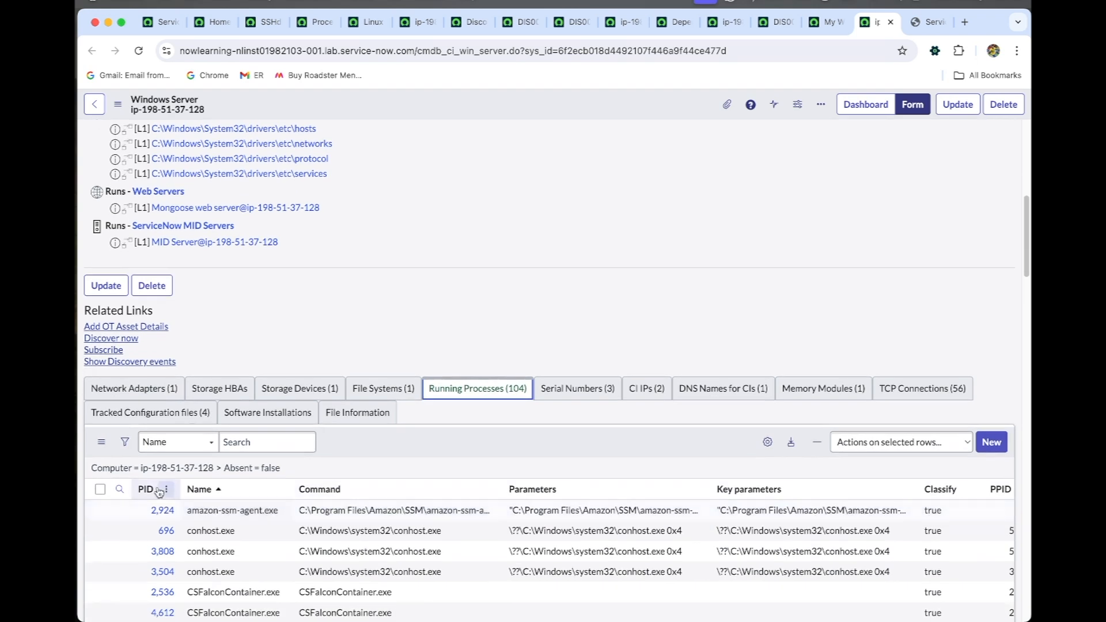
left_click(120, 489)
left_click(208, 508)
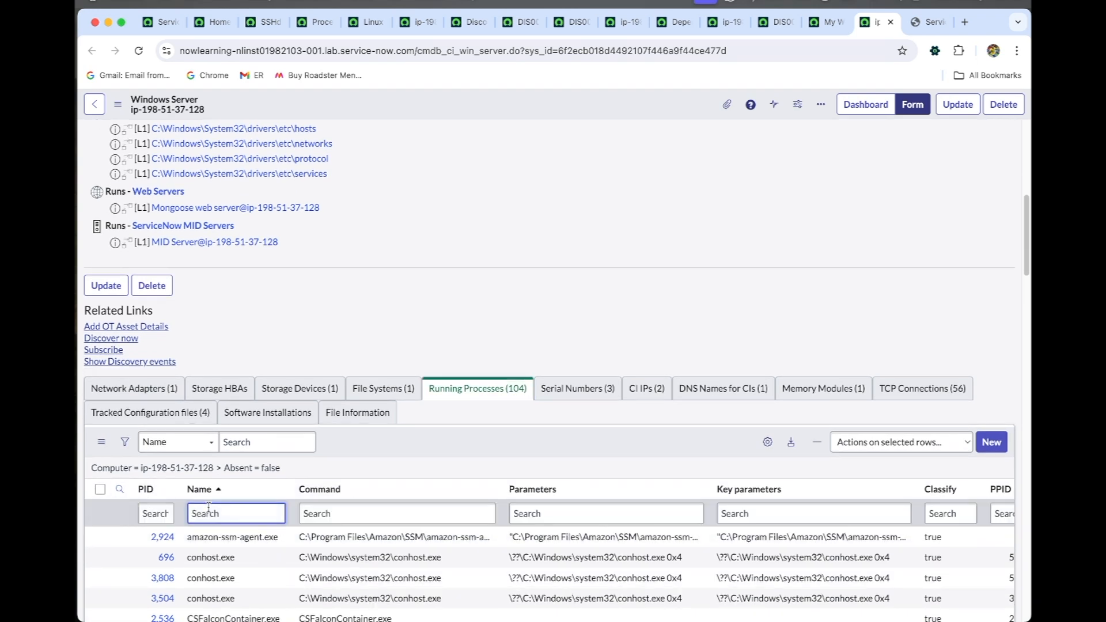
type("*putty")
key("Return")
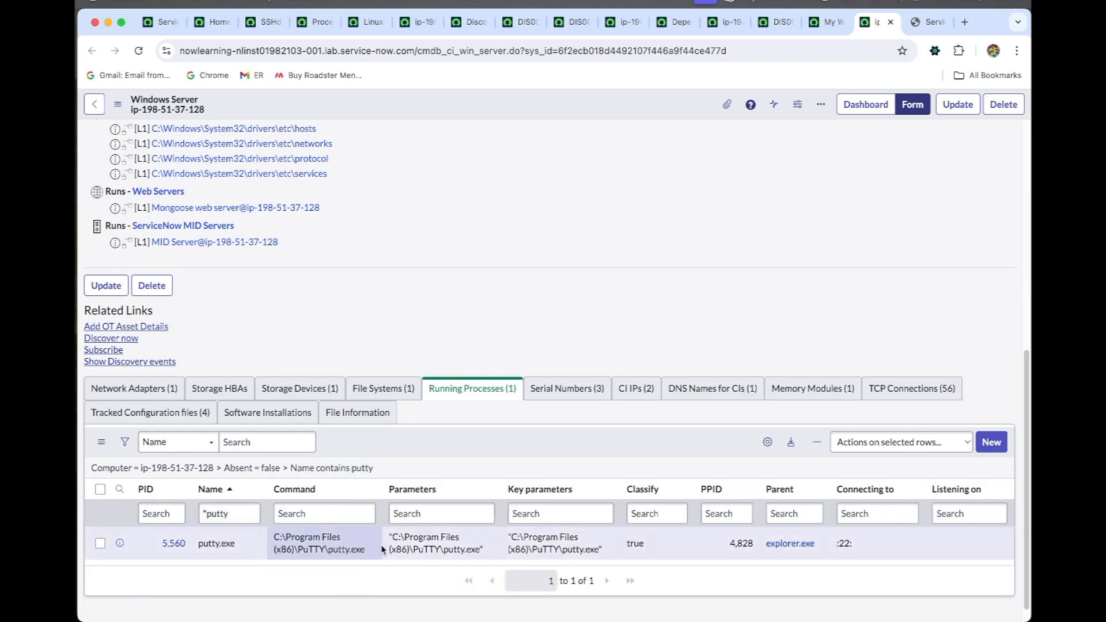
scroll(450, 369, "up", 15)
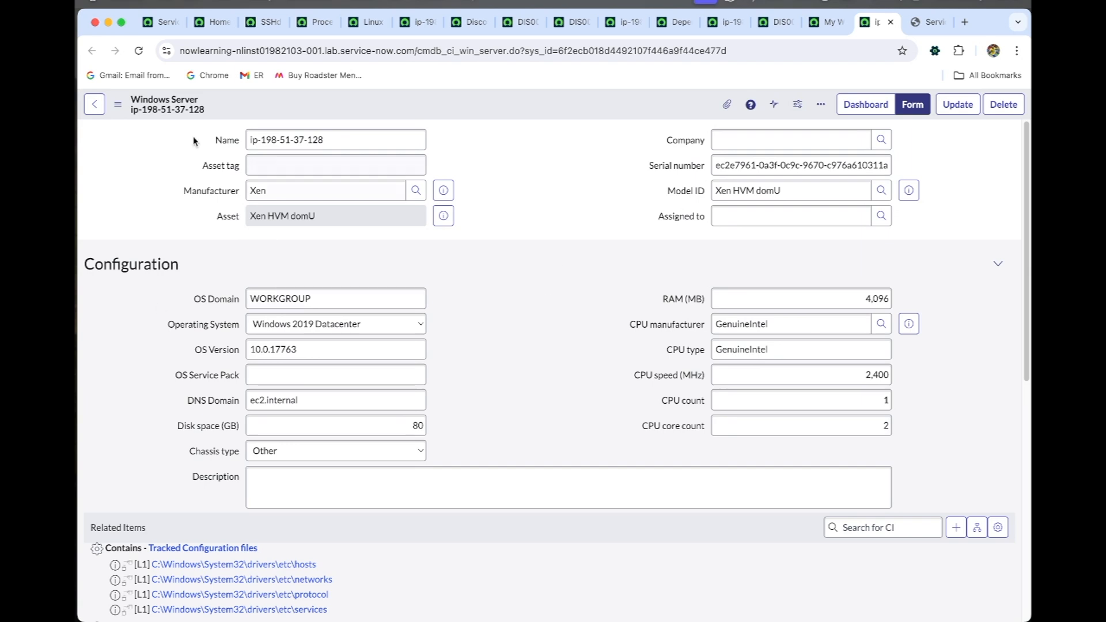
Open the Processes list under CI Classification in Discovery Definition and start a new process classification record
left_click(209, 34)
left_click(217, 107)
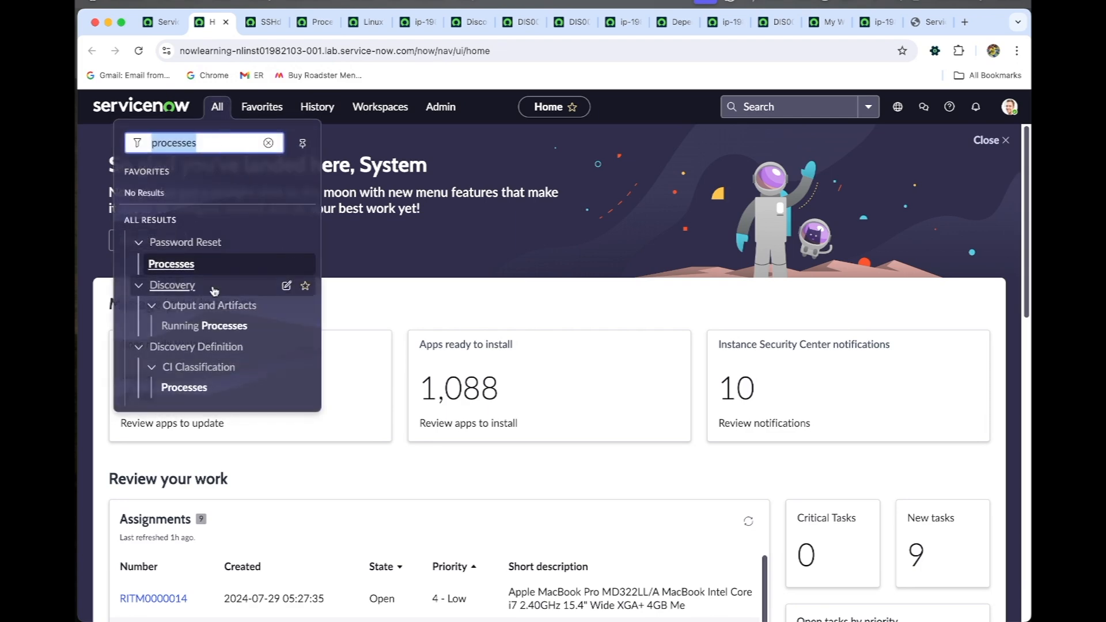
left_click(194, 394)
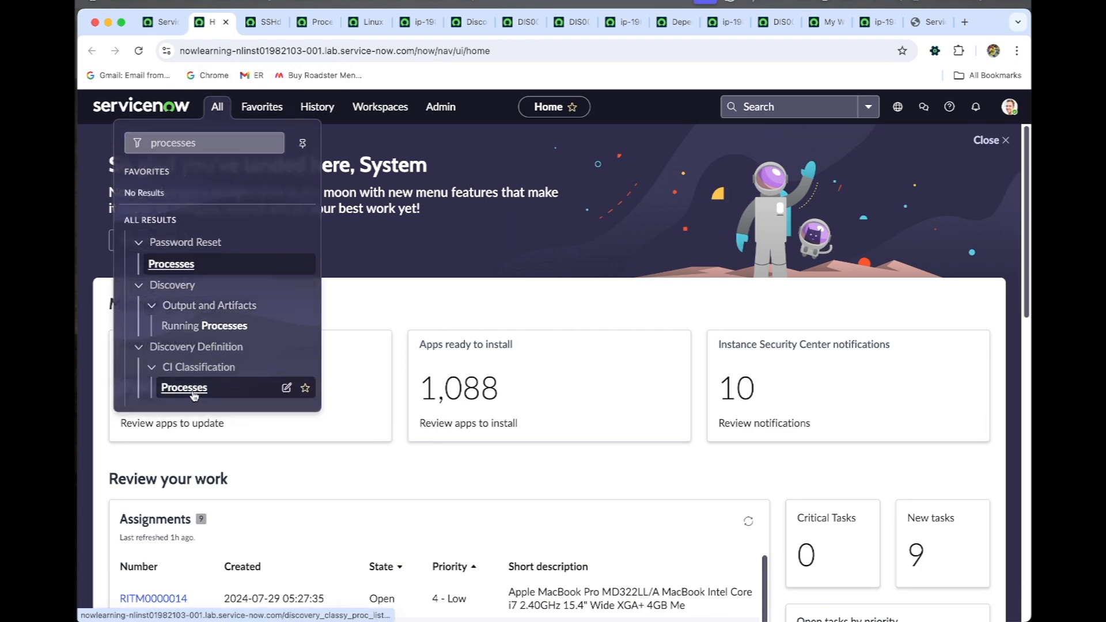
left_click(259, 23)
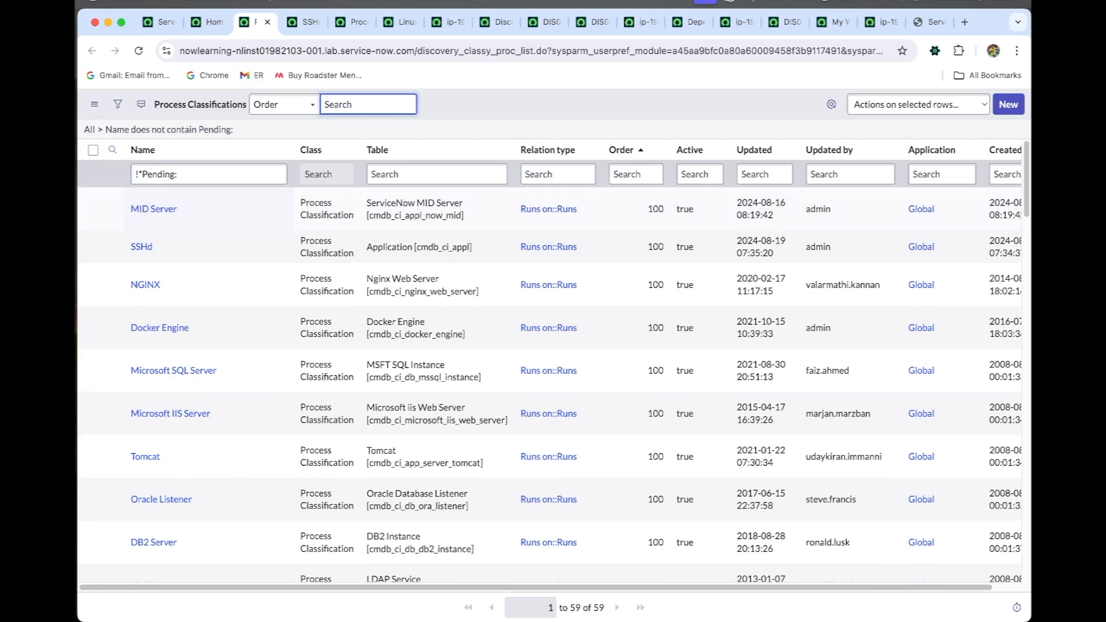
left_click(1008, 105)
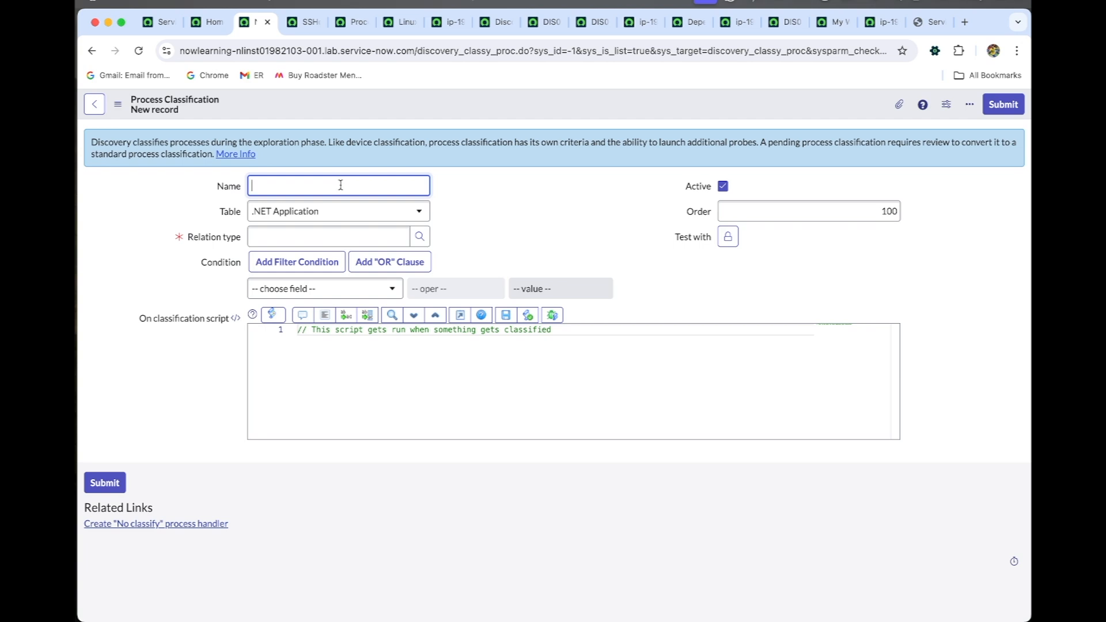
Name the process classification PuTTY, set its table to Application, and choose Runs on::Runs as the relation type
type("PuTTY")
left_click(369, 216)
type("applica")
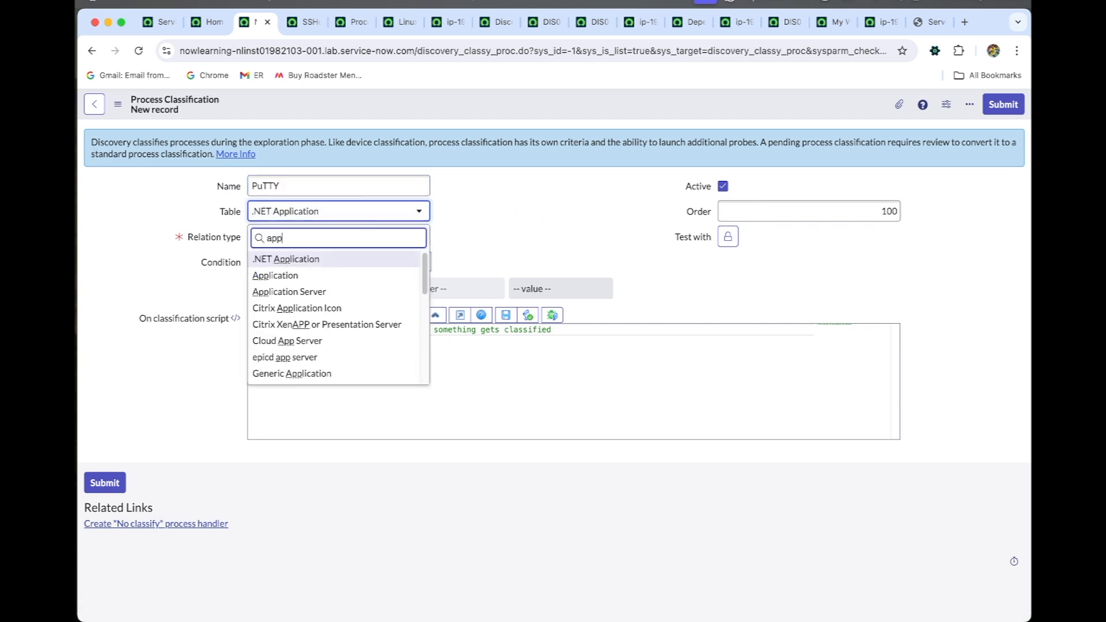
left_click(338, 279)
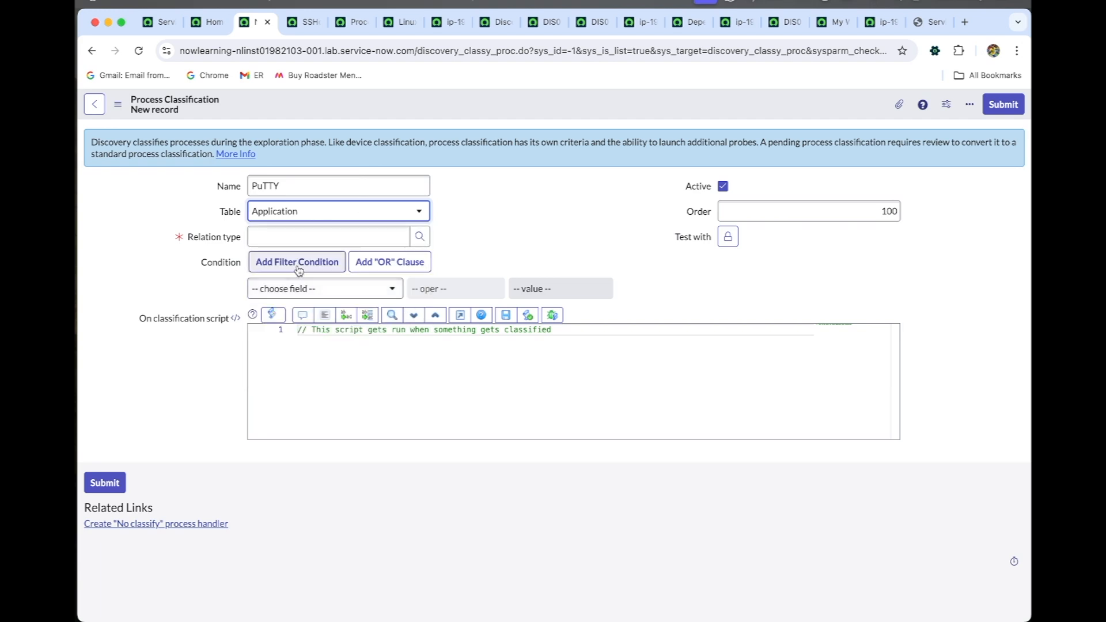
left_click(304, 238)
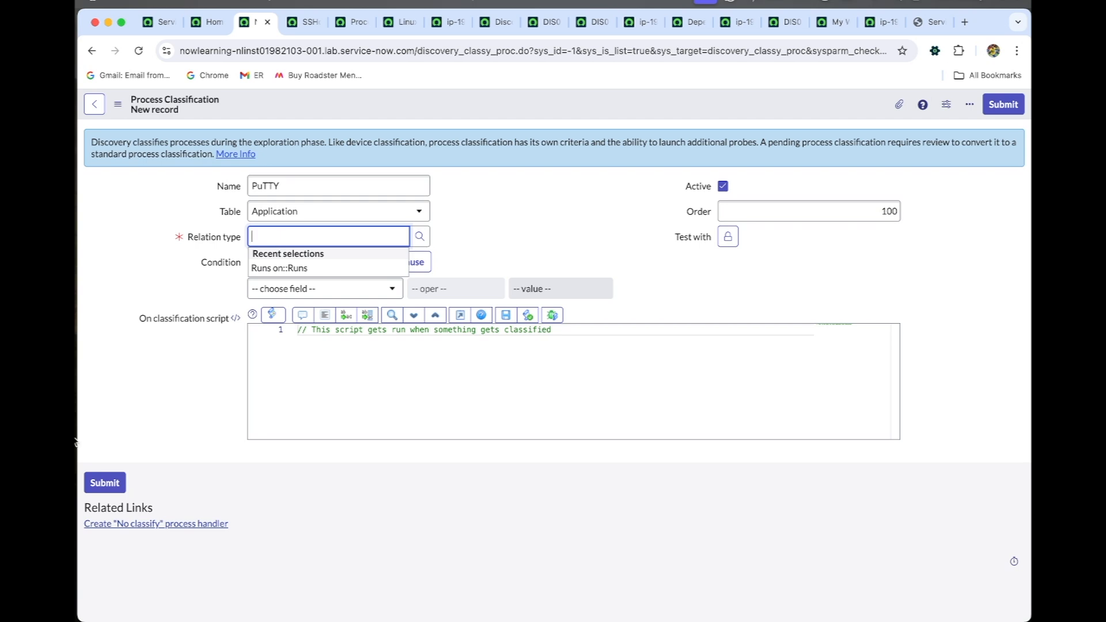
left_click(291, 268)
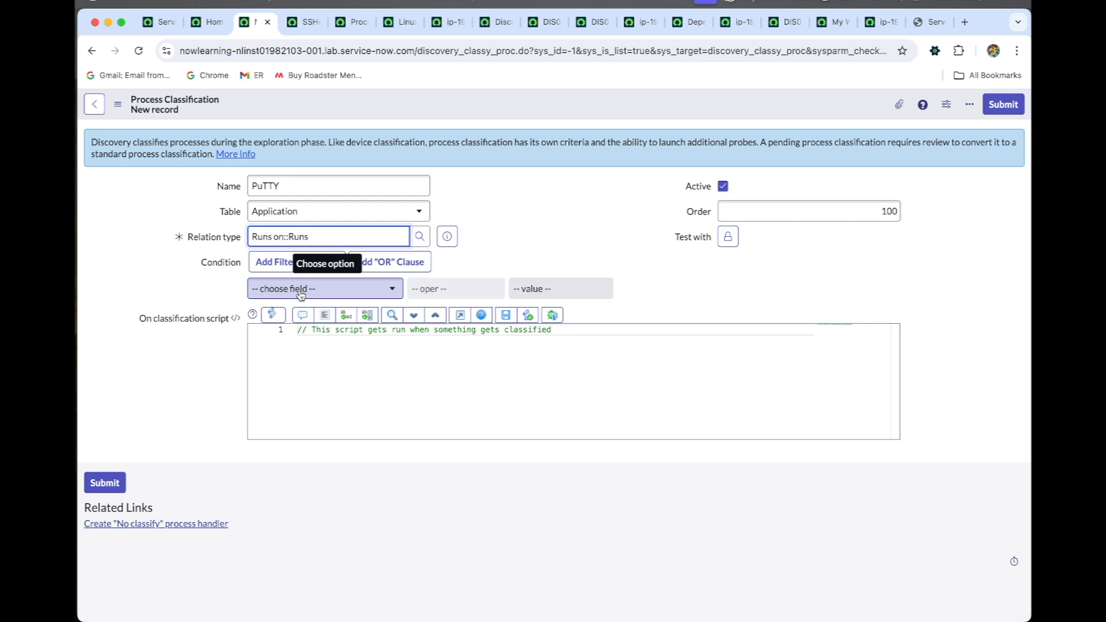
Set the classification condition's field to Name and its operator to is
left_click(333, 294)
type("n")
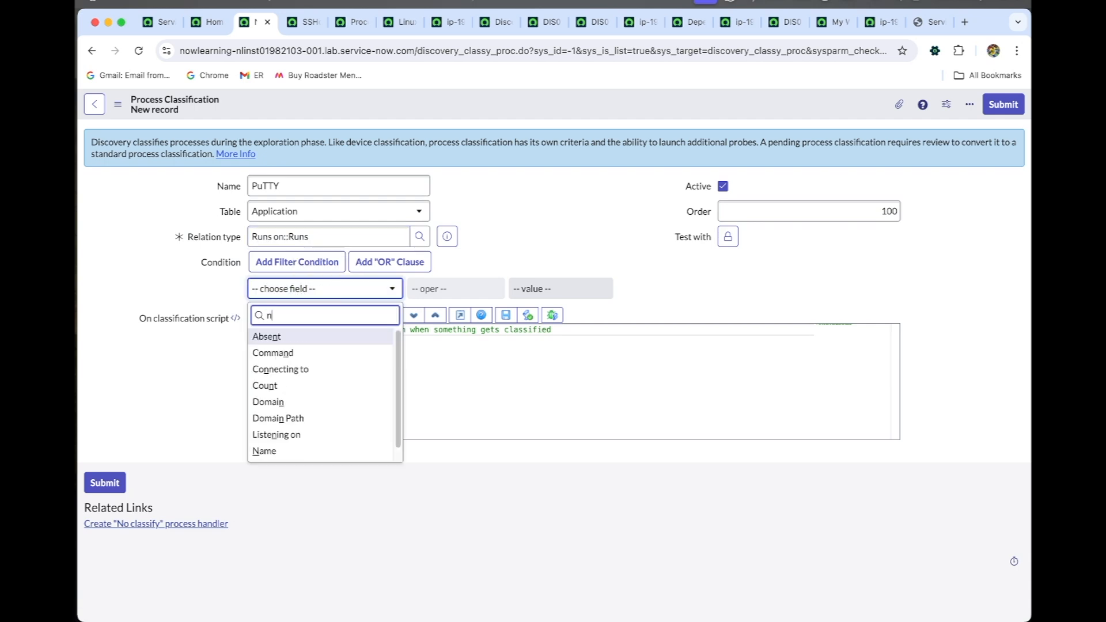
type("ame")
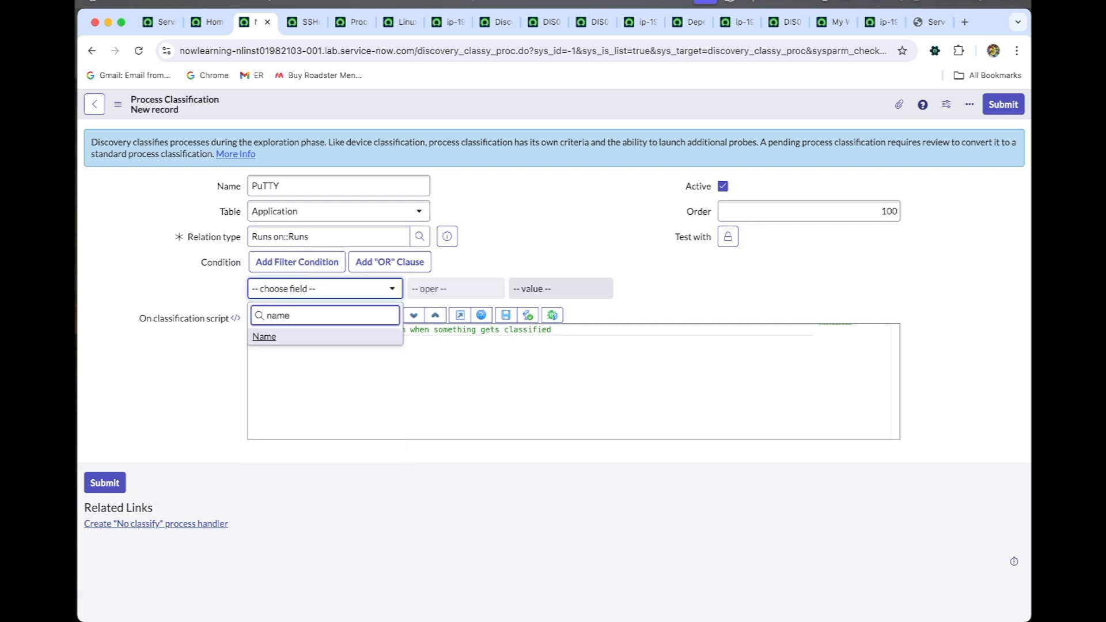
left_click(356, 337)
left_click(447, 290)
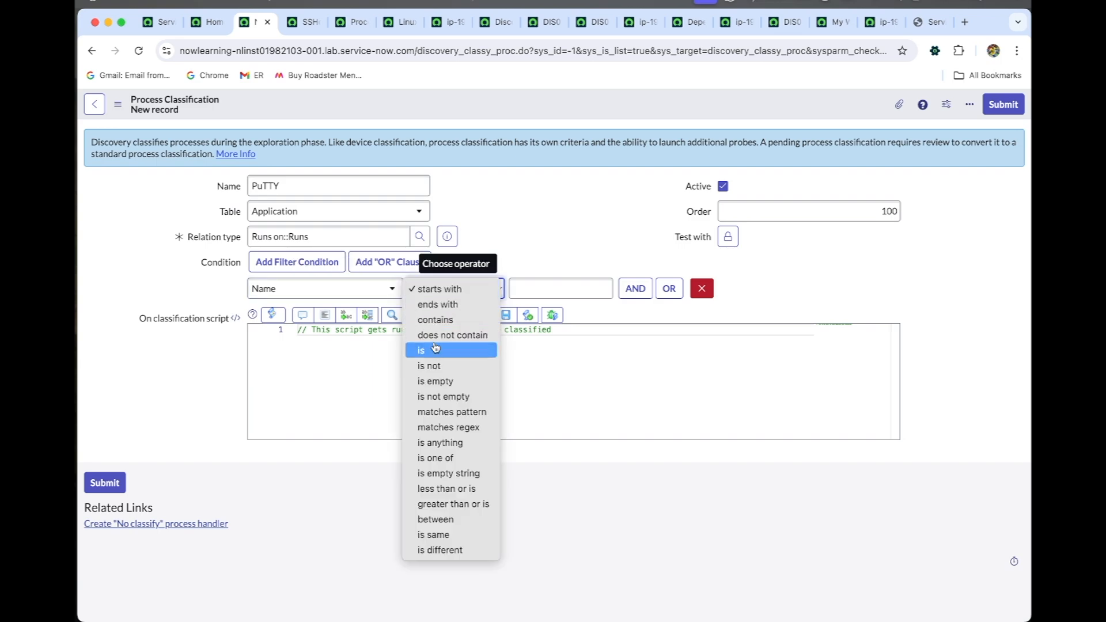
left_click(460, 349)
Copy putty.exe from the Windows server's running processes into the condition value and save the classification
left_click(882, 22)
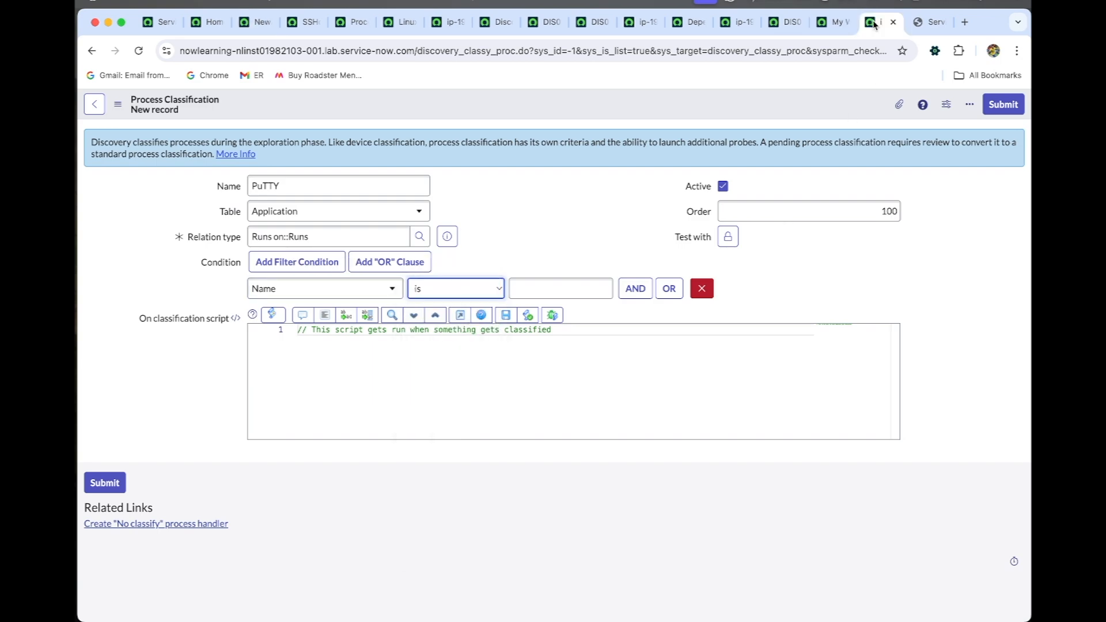
scroll(500, 419, "down", 10)
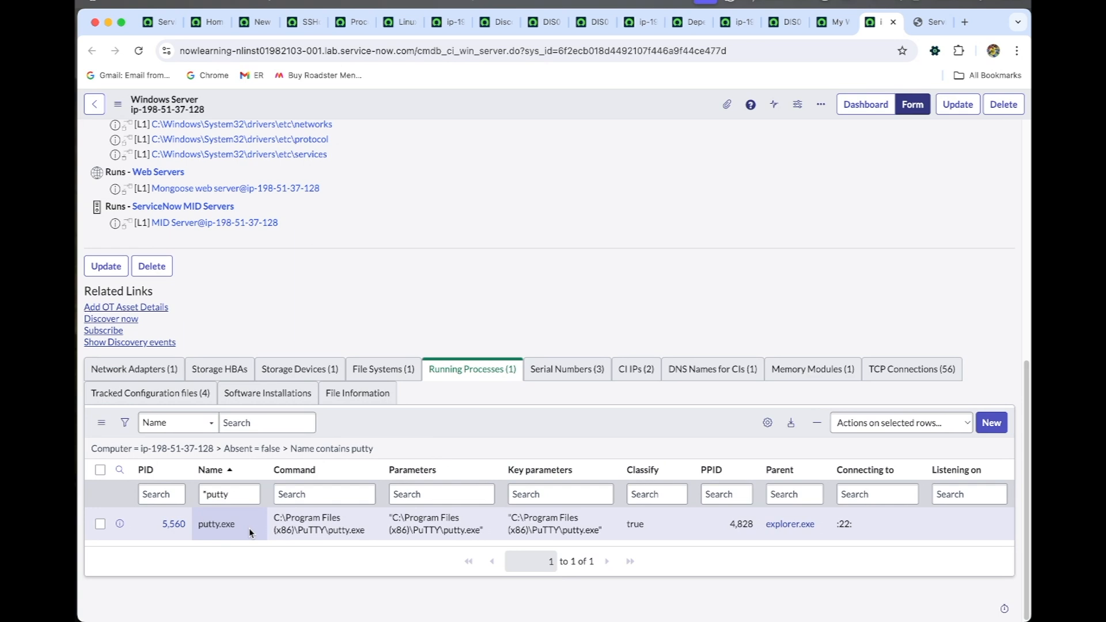
left_click_drag(243, 525, 199, 524)
key("super+c")
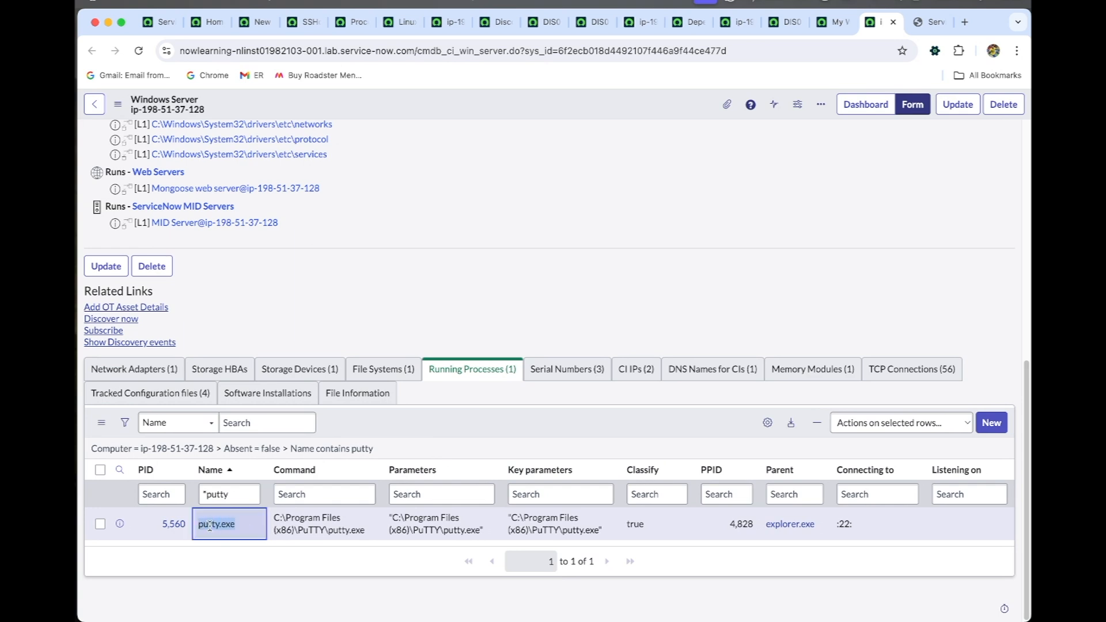
left_click(256, 22)
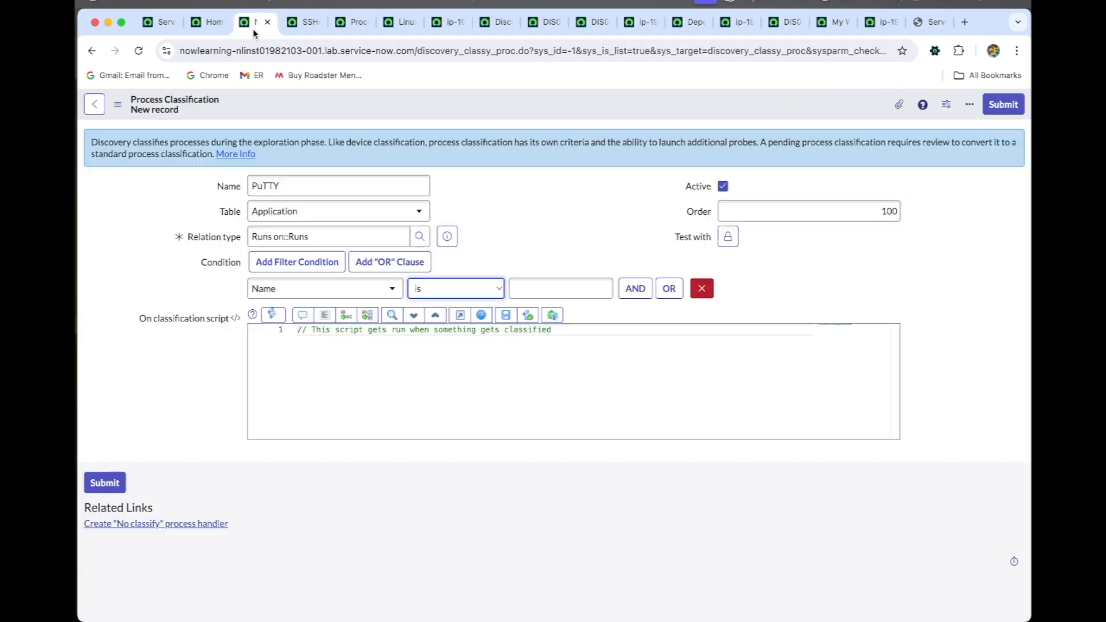
left_click(575, 290)
key("super+v")
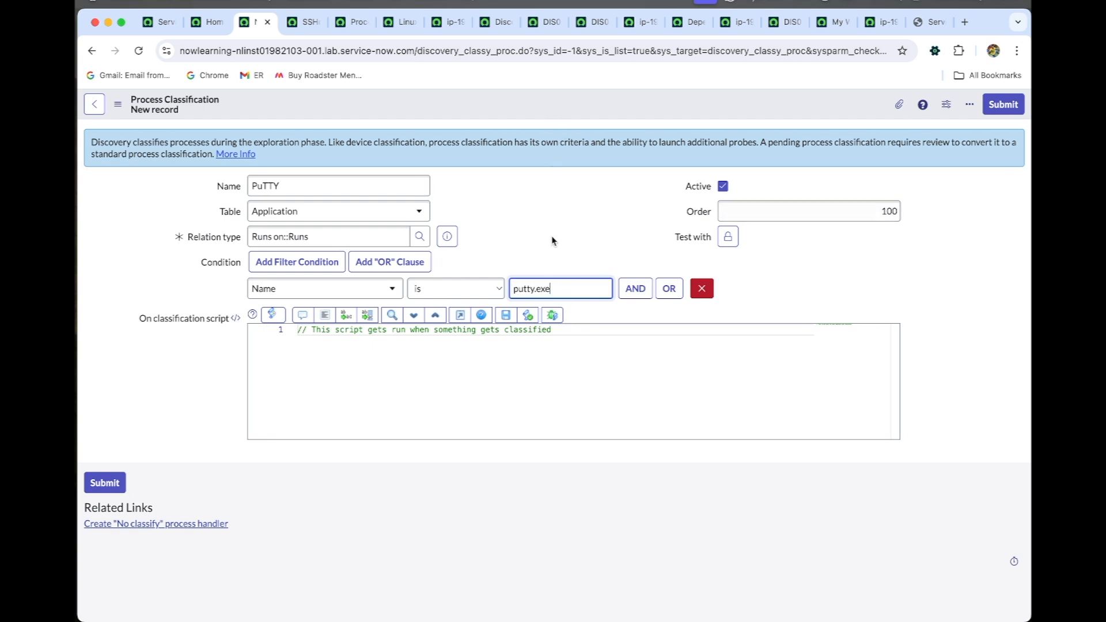
right_click(540, 108)
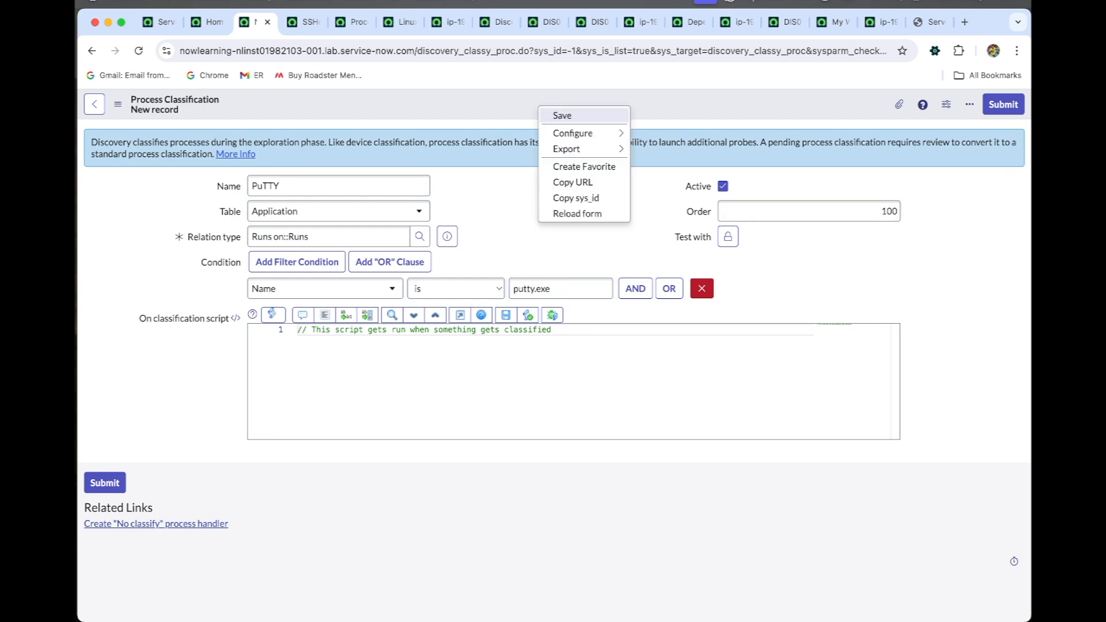
left_click(562, 115)
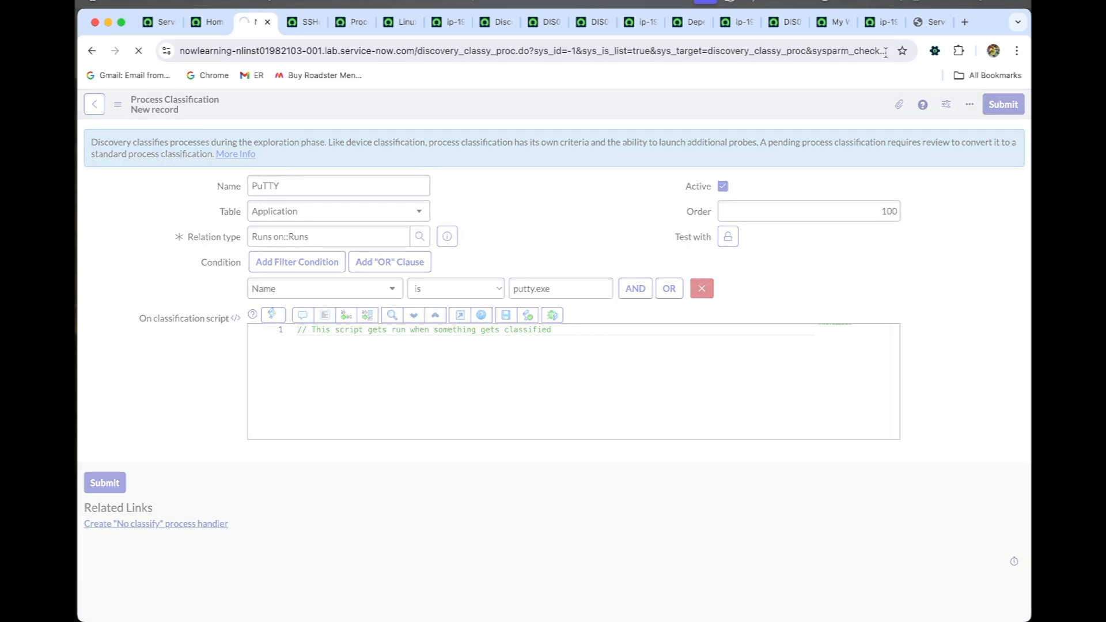
left_click(880, 23)
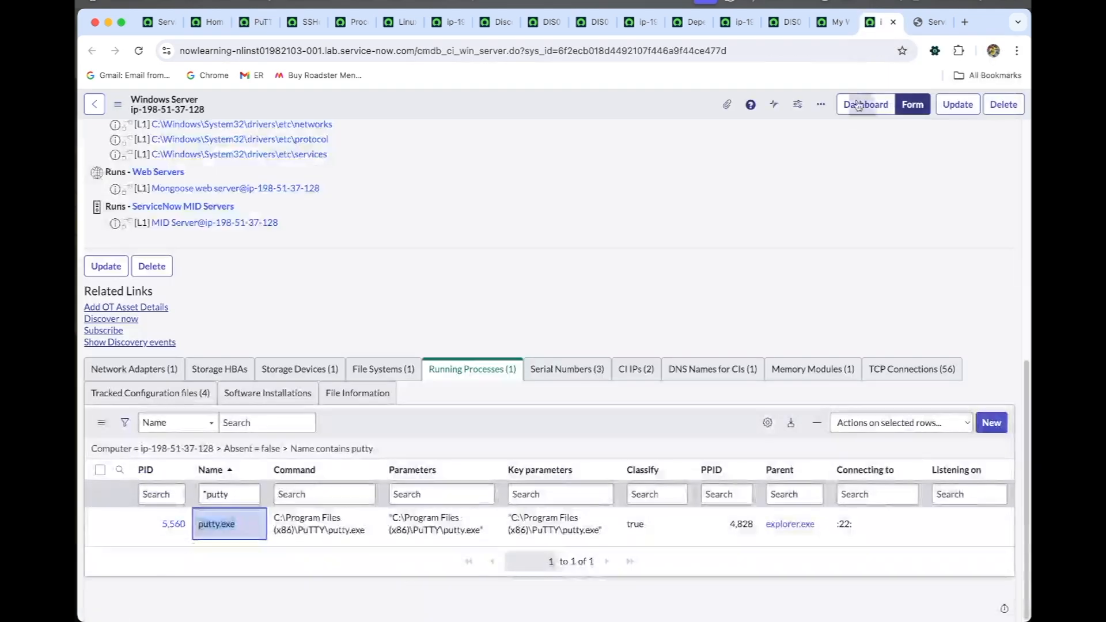
scroll(586, 182, "up", 8)
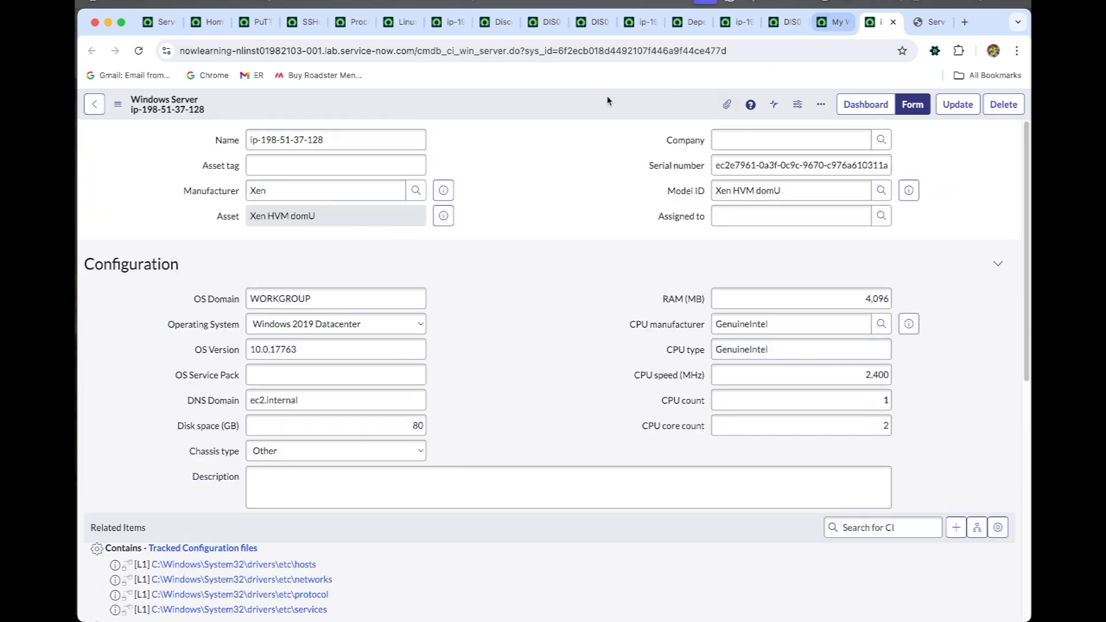
left_click_drag(357, 139, 248, 140)
key("super+c")
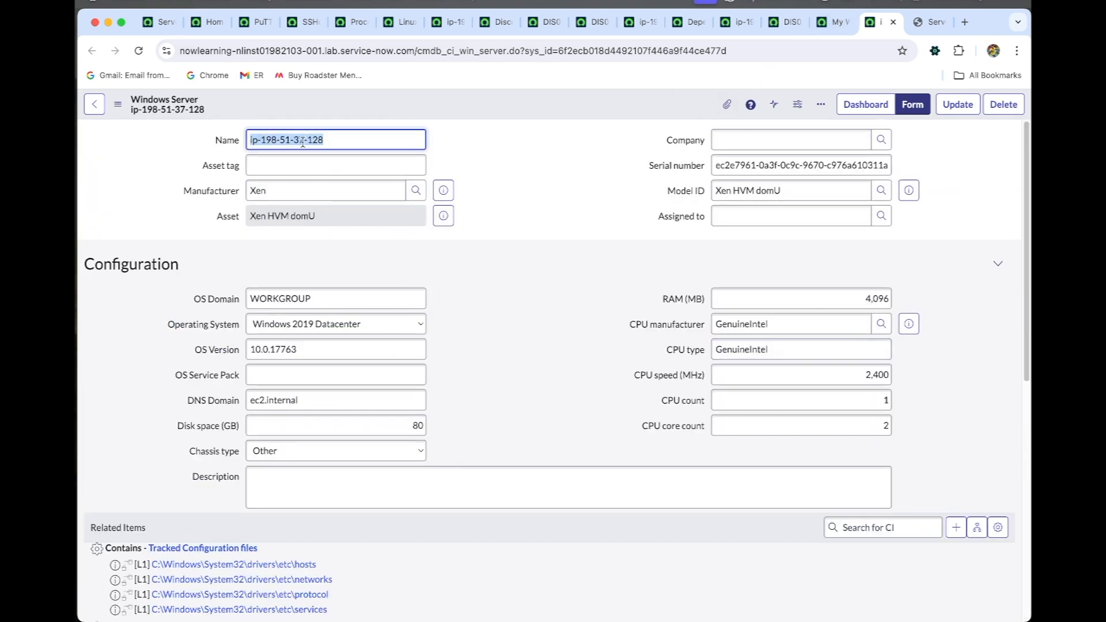
left_click(254, 29)
scroll(418, 516, "down", 1)
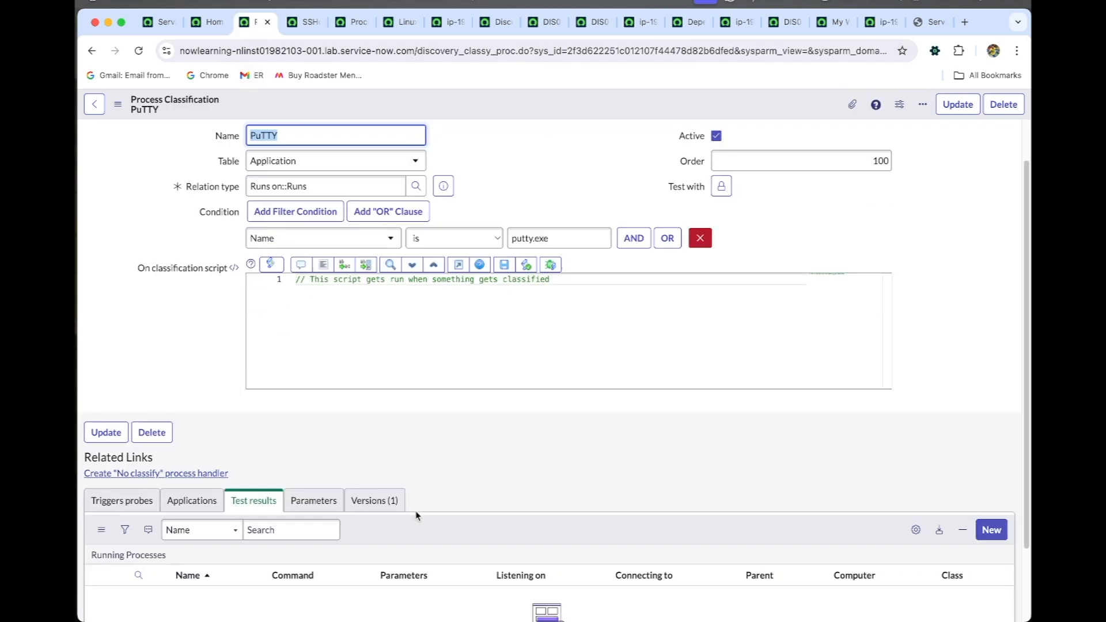
scroll(417, 516, "down", 2)
scroll(403, 420, "up", 3)
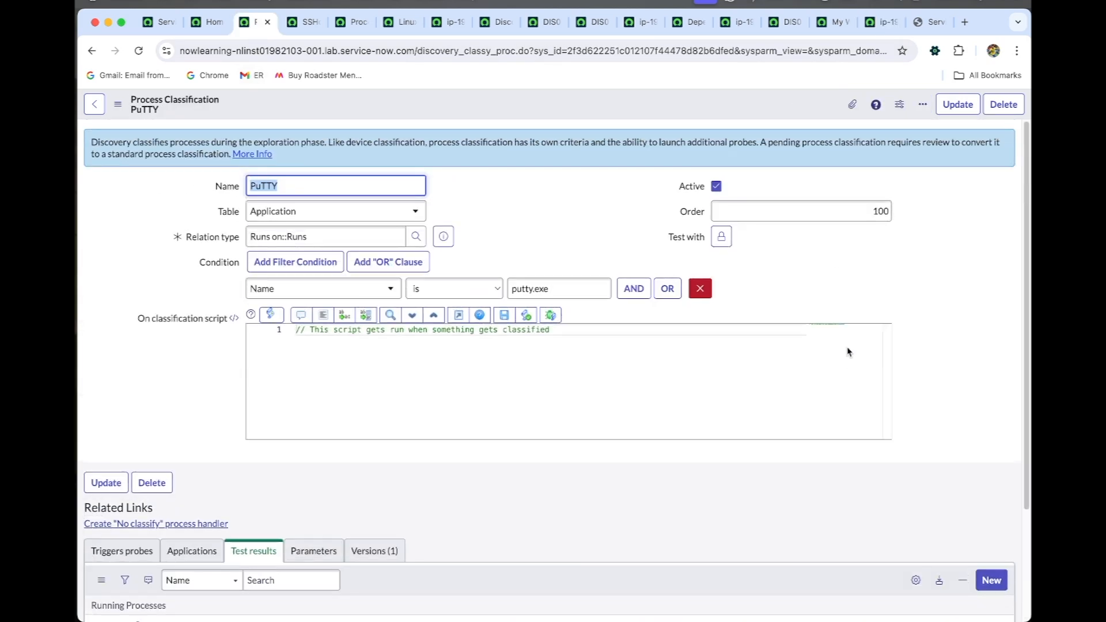
left_click(722, 237)
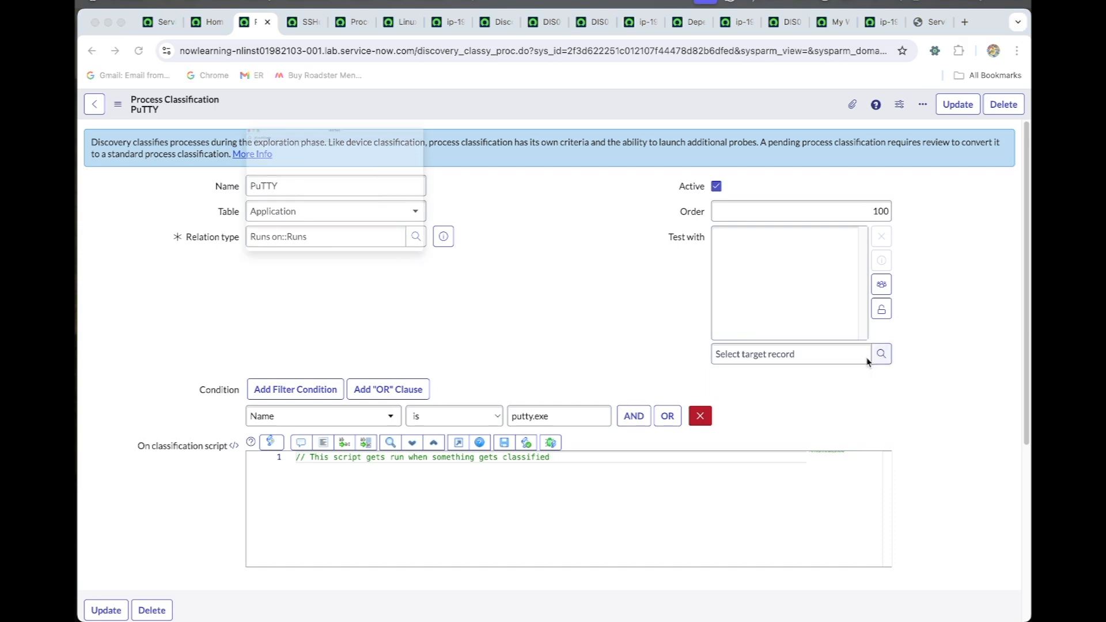
left_click(175, 139)
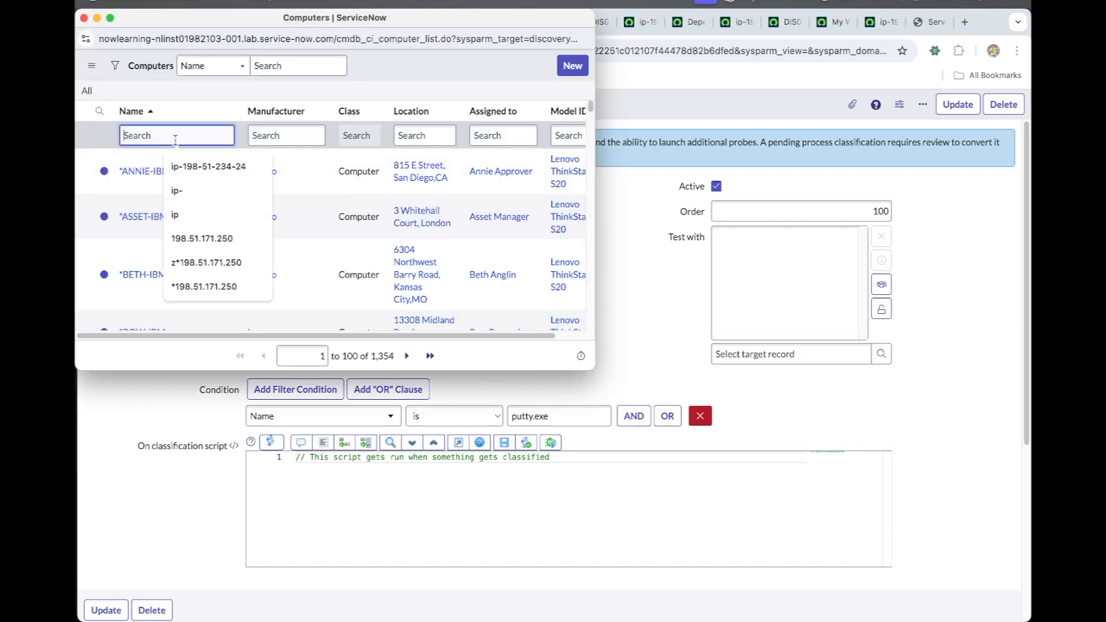
key("super+v")
key("Return")
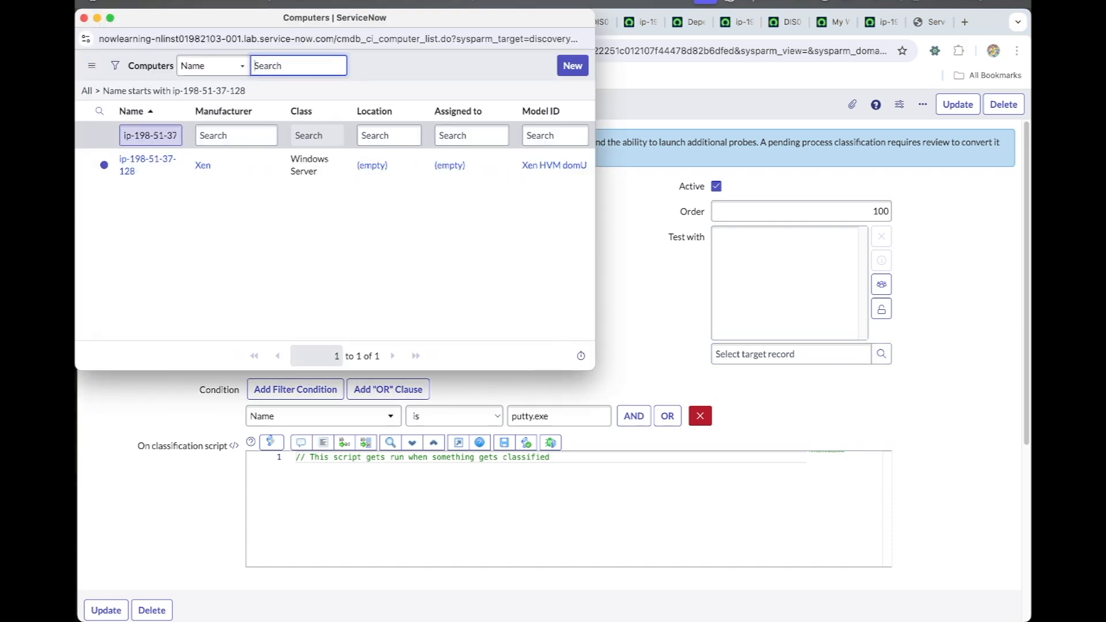
left_click(138, 159)
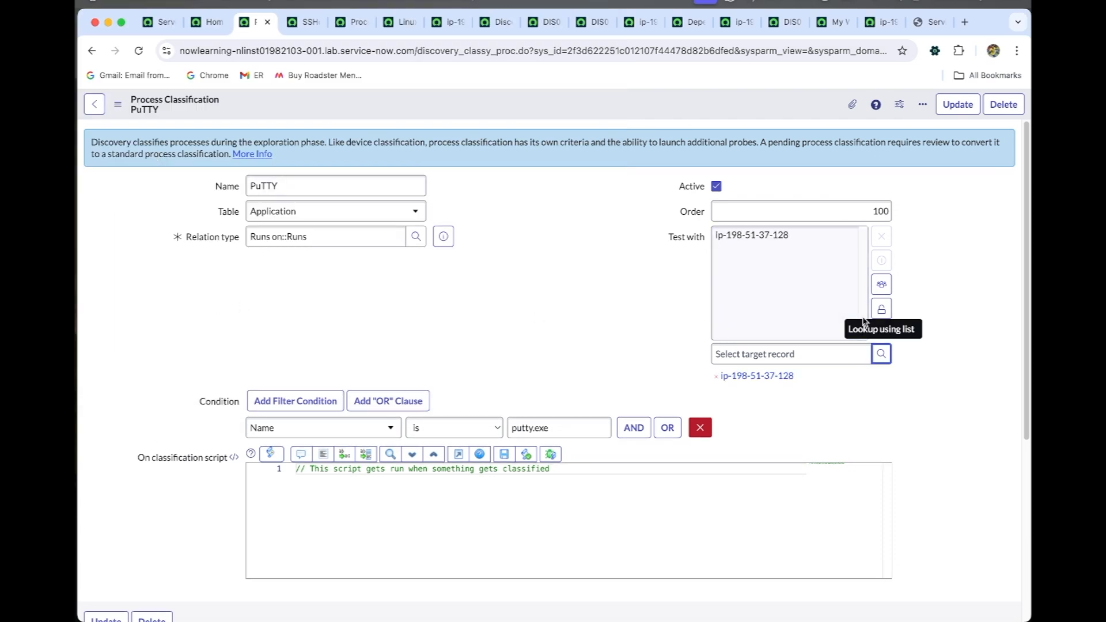
left_click(882, 310)
Save the PuTTY classification and check the running processes matched in its test results
right_click(482, 114)
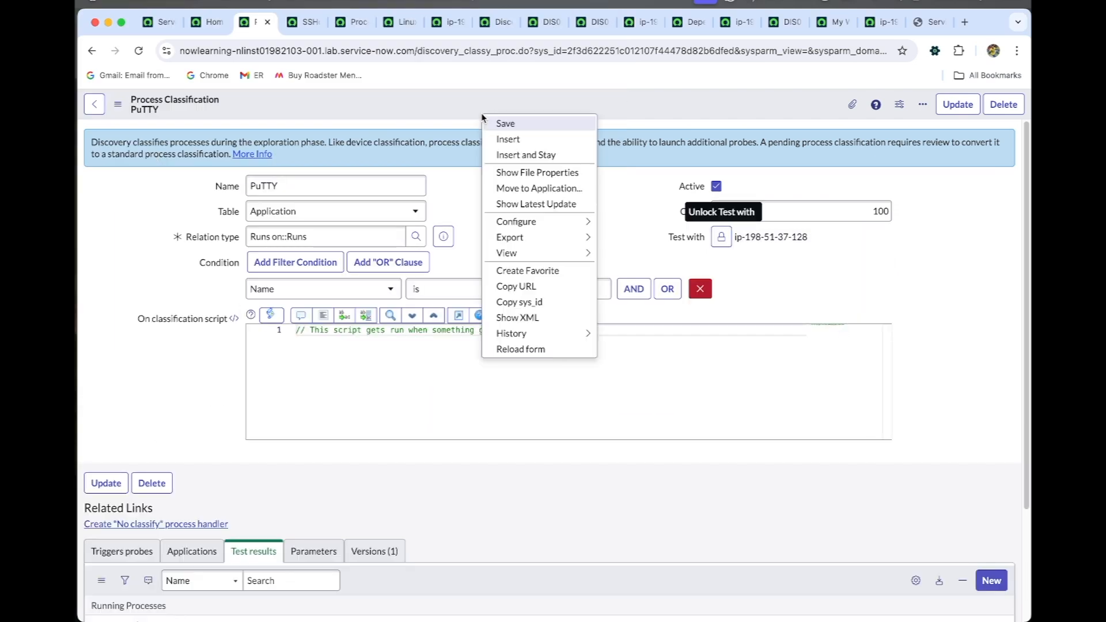
scroll(301, 522, "down", 1)
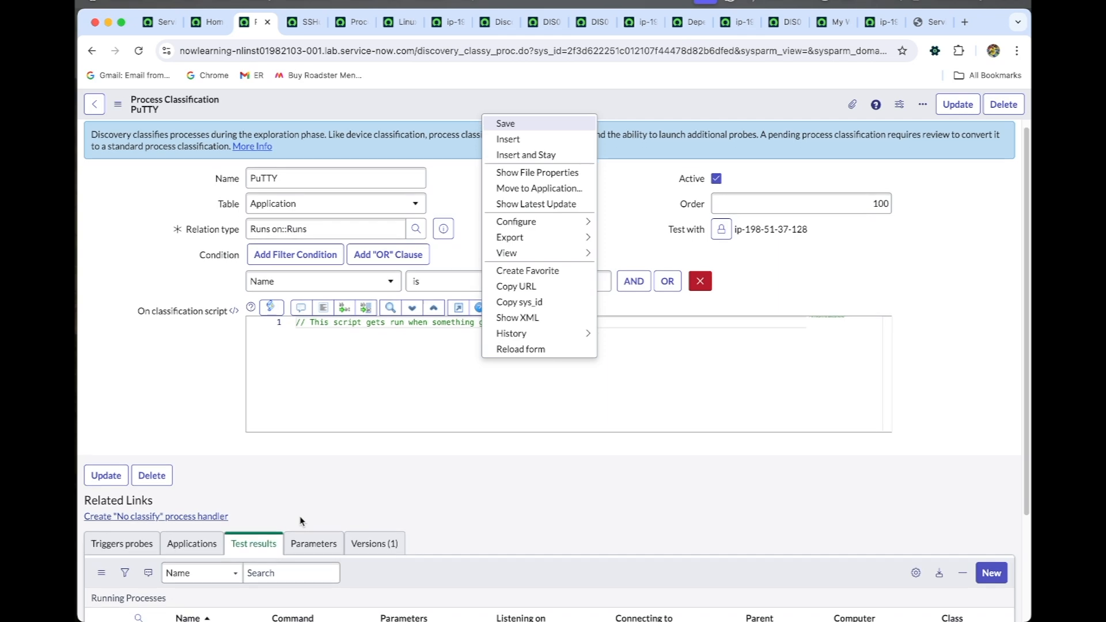
scroll(300, 522, "down", 3)
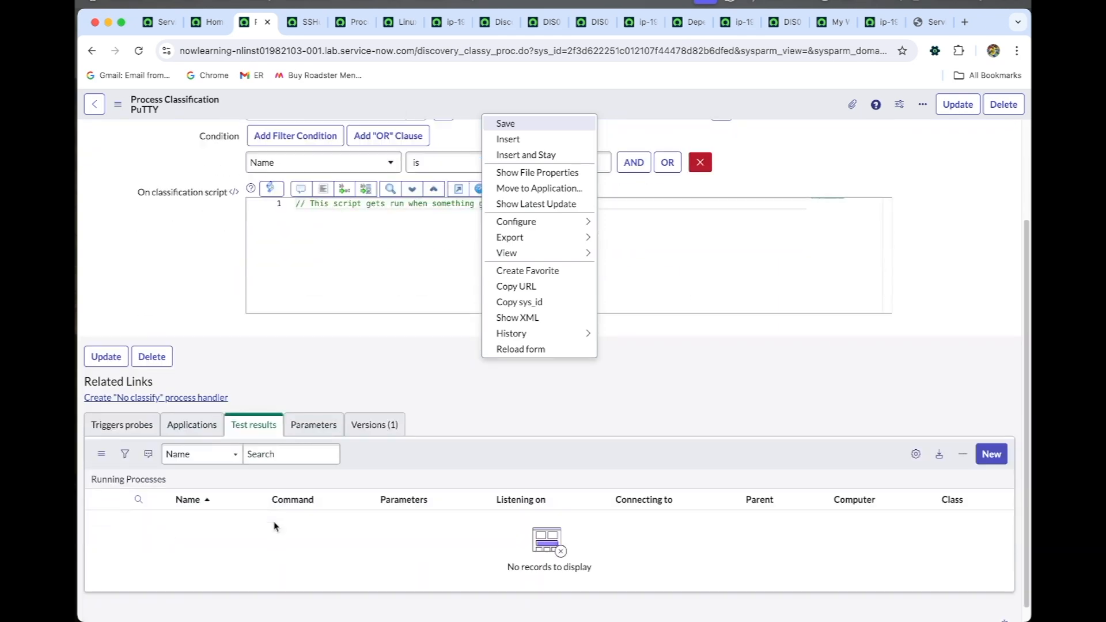
left_click(507, 139)
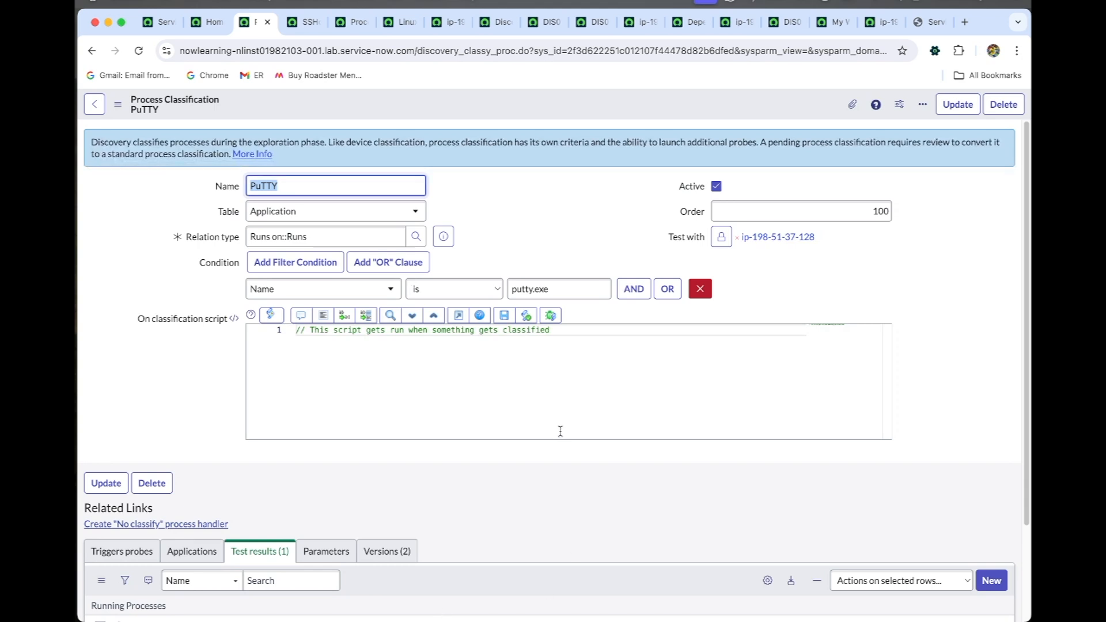
scroll(352, 431, "down", 3)
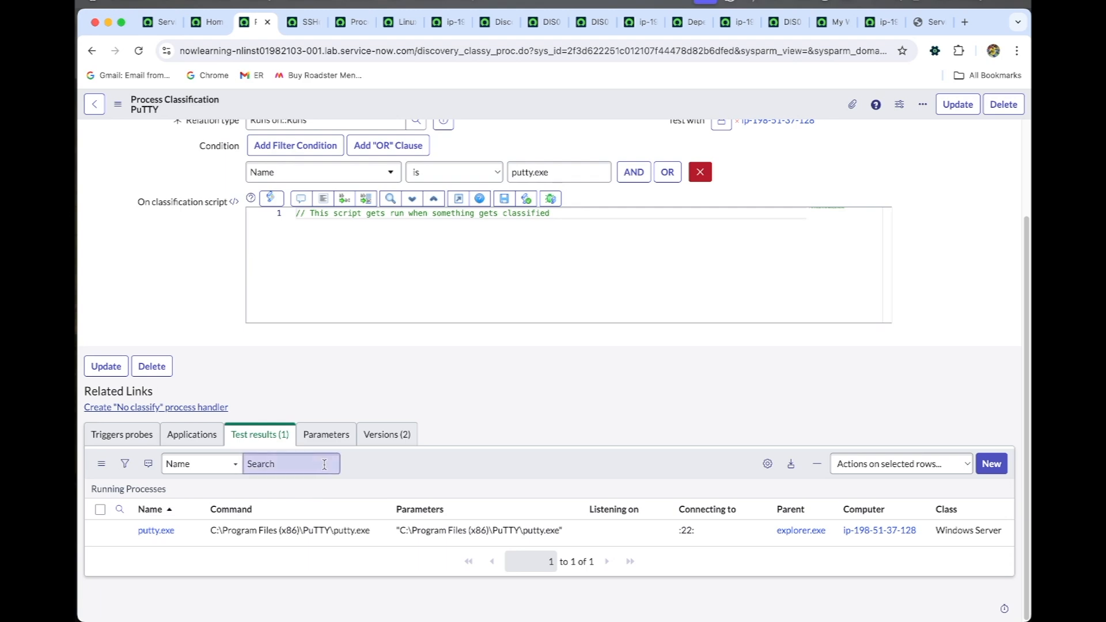
scroll(357, 470, "up", 2)
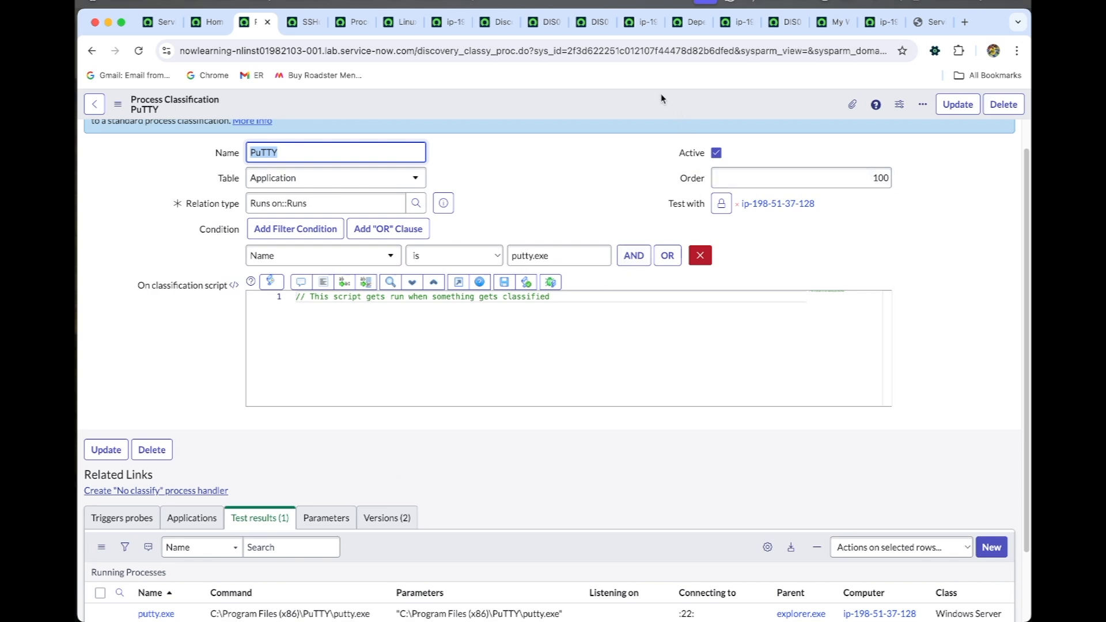
Open the My Windows Server Discovery schedule from the Discovery status record DIS0010021
left_click(833, 23)
left_click(880, 23)
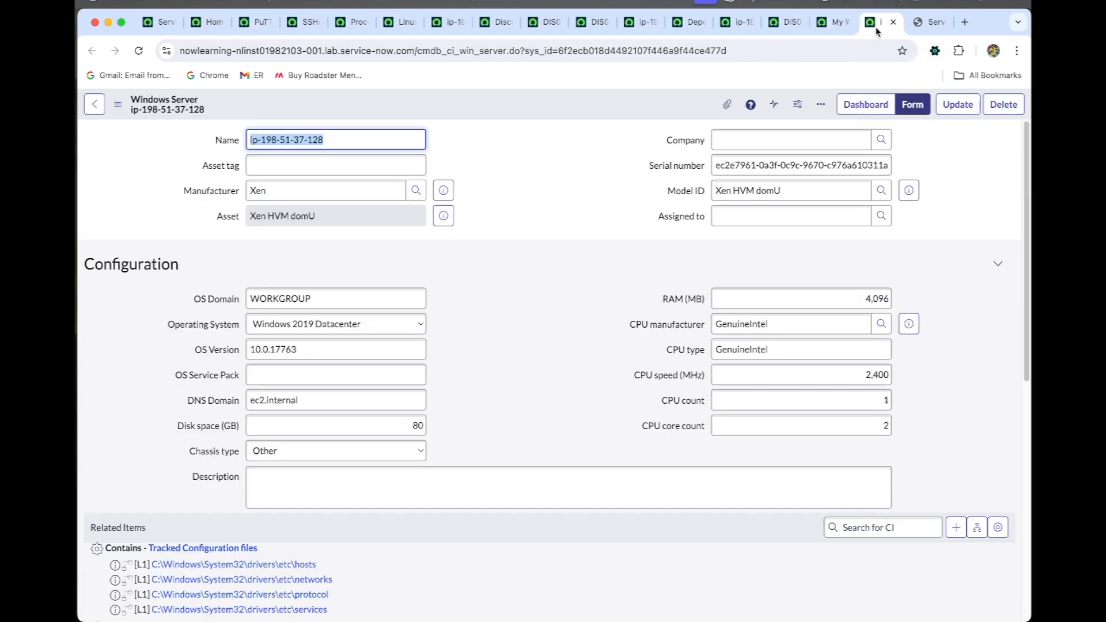
left_click(791, 23)
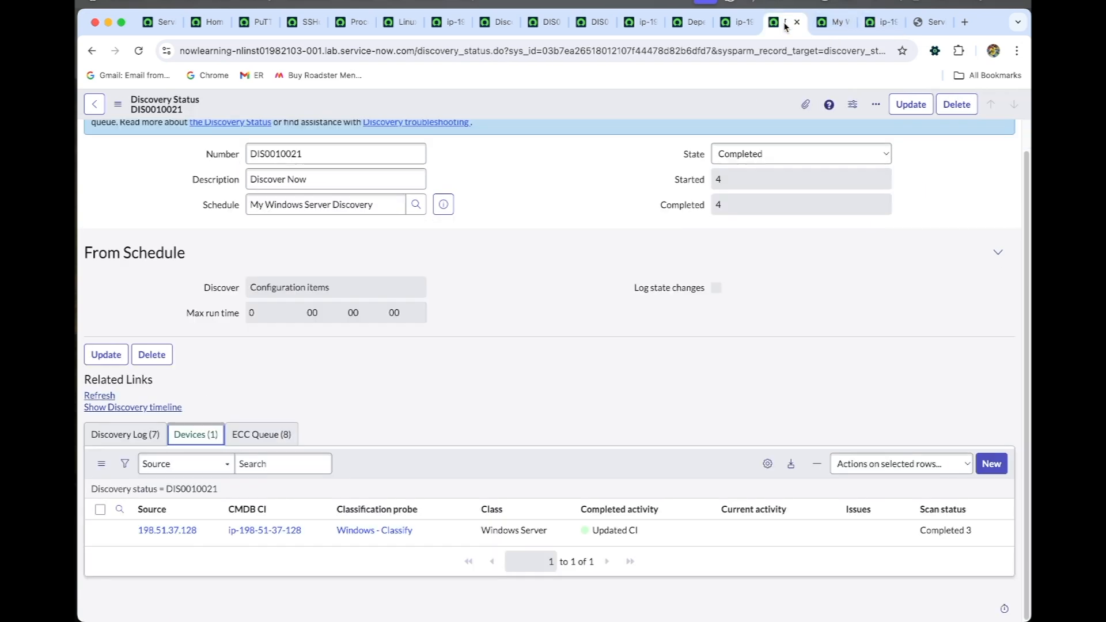
left_click(444, 205)
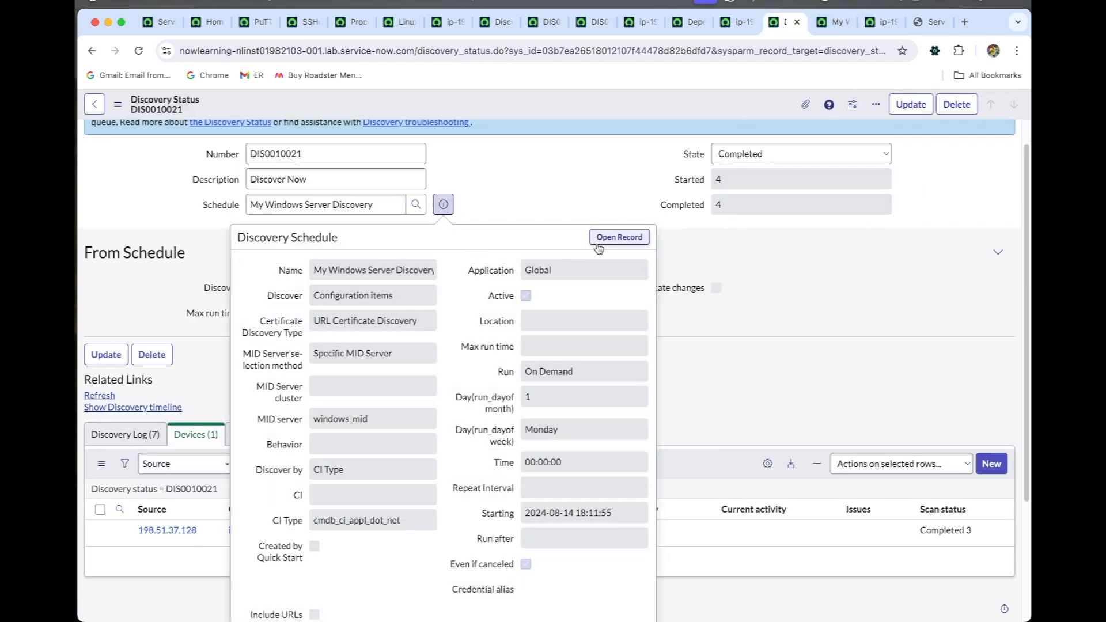
left_click(599, 246)
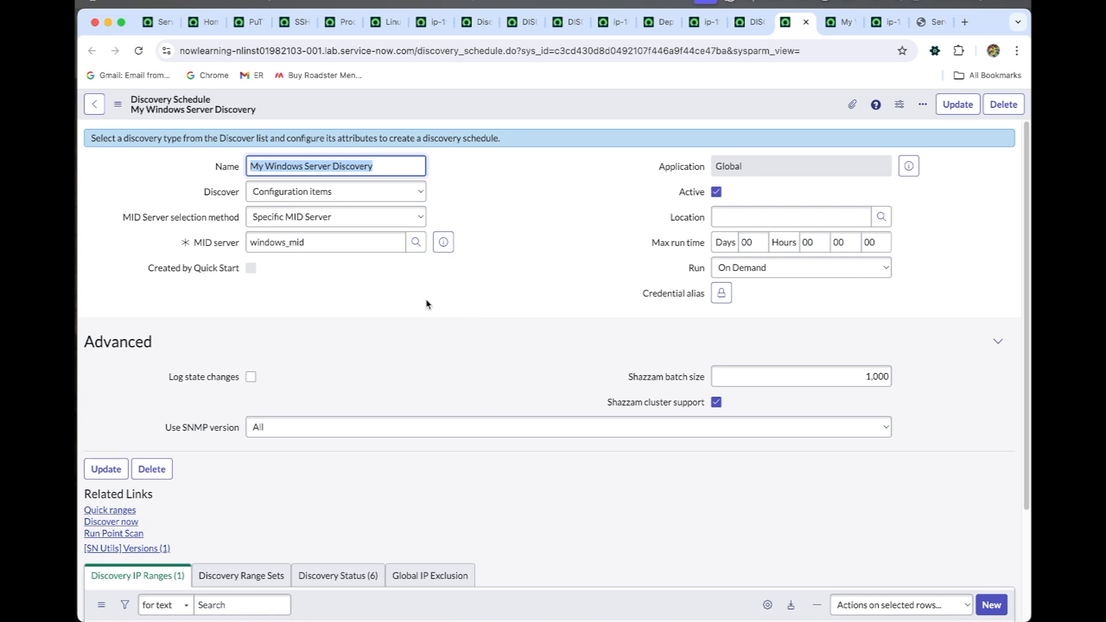
Start an immediate discovery from the Windows server schedule and open the status record of the new run
scroll(427, 302, "down", 3)
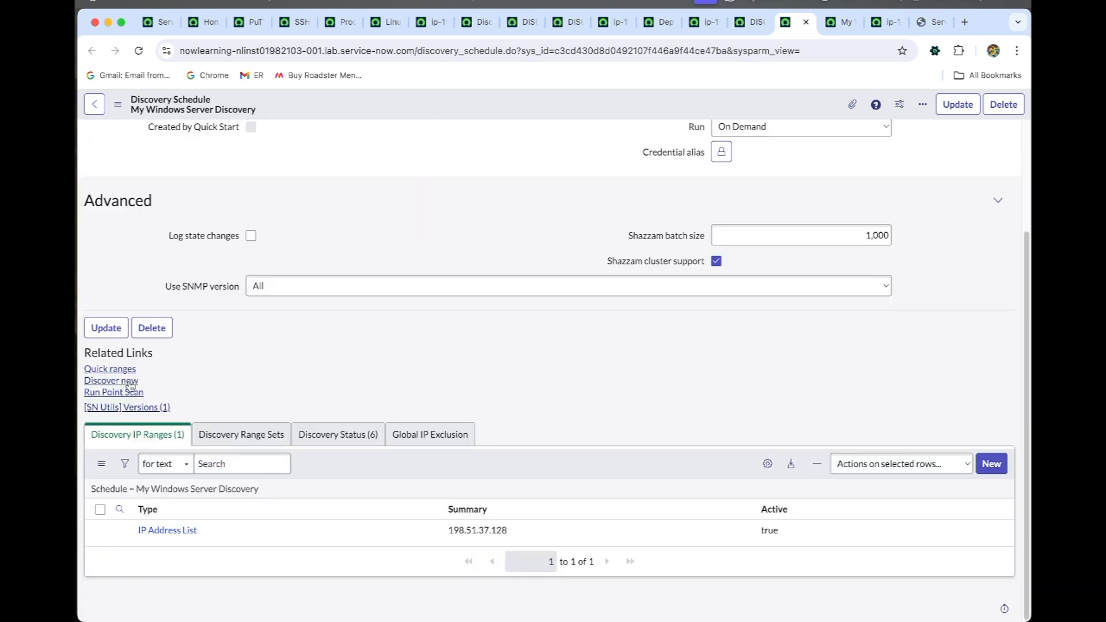
left_click(111, 383)
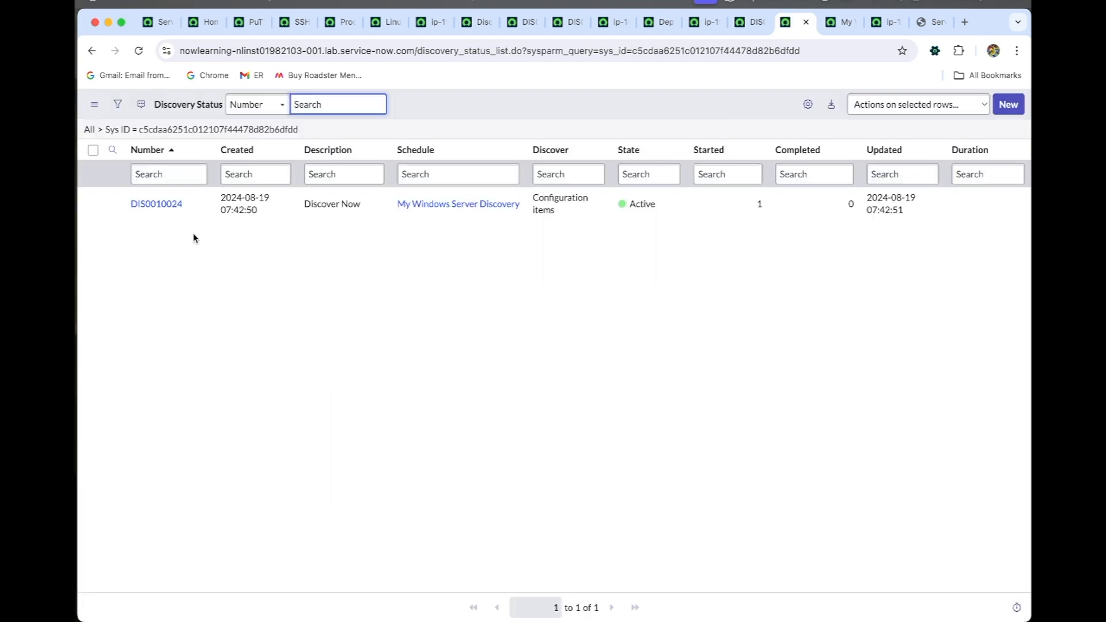
left_click(156, 204)
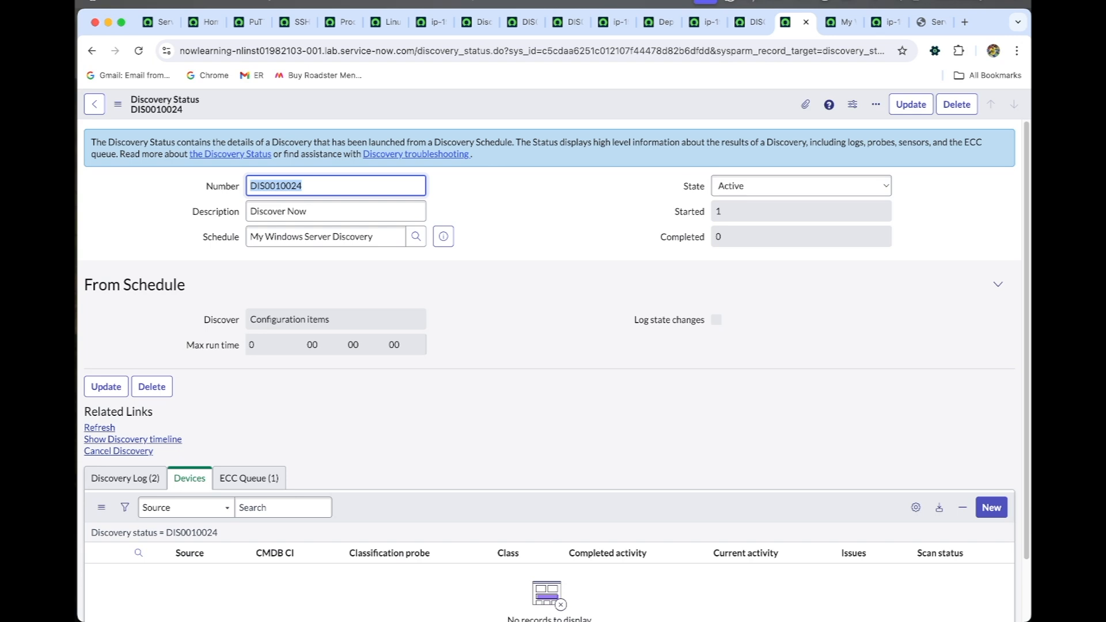
key("super+Tab")
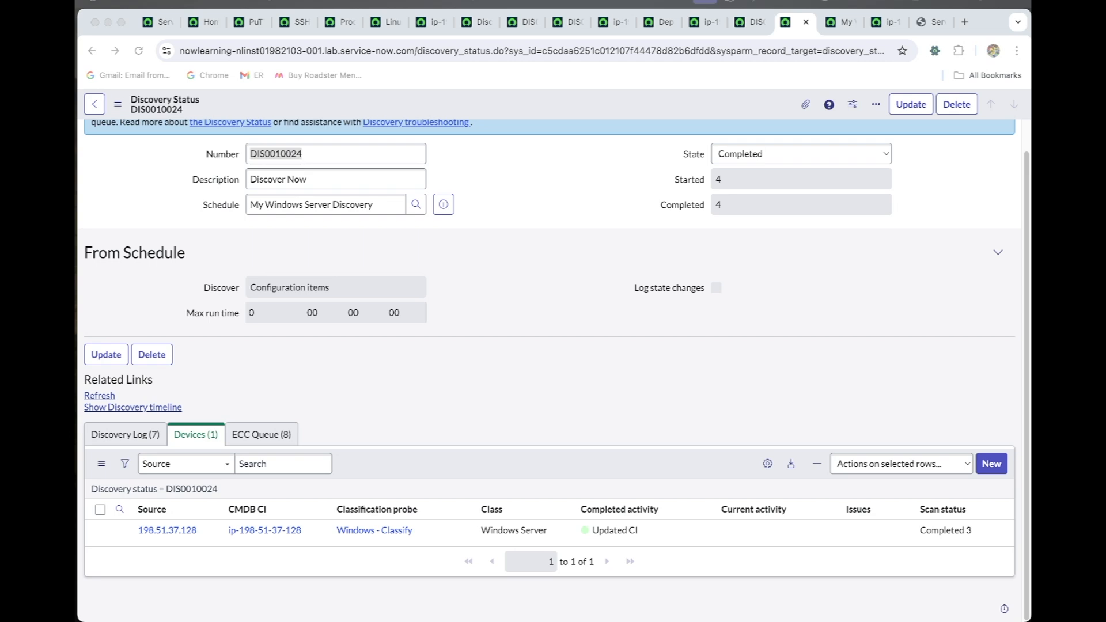
left_click(196, 22)
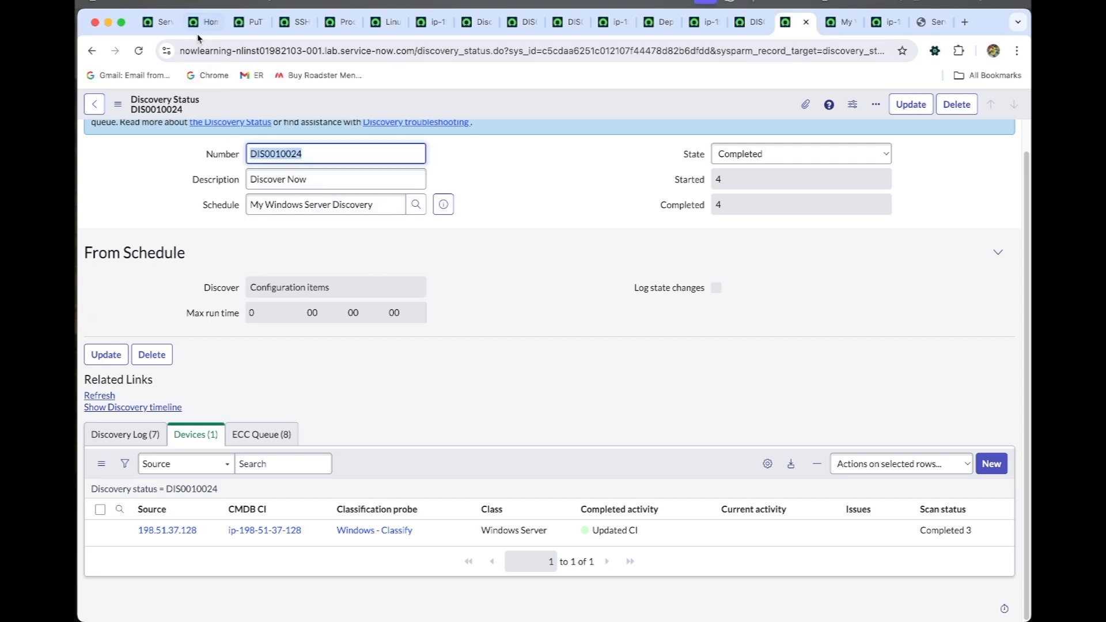
left_click(217, 107)
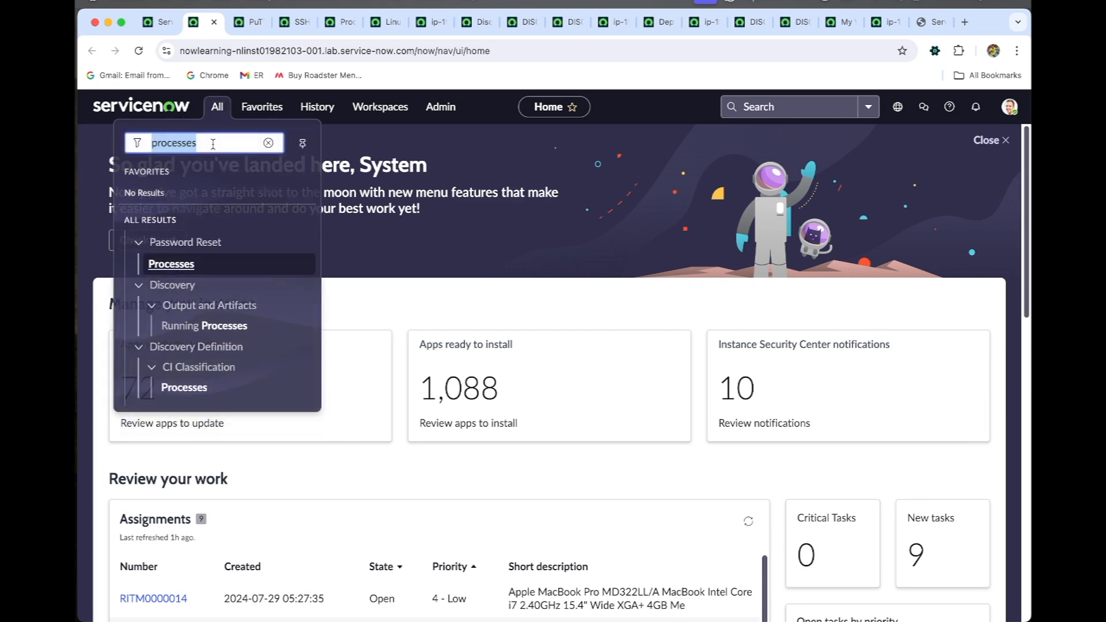
type("linux")
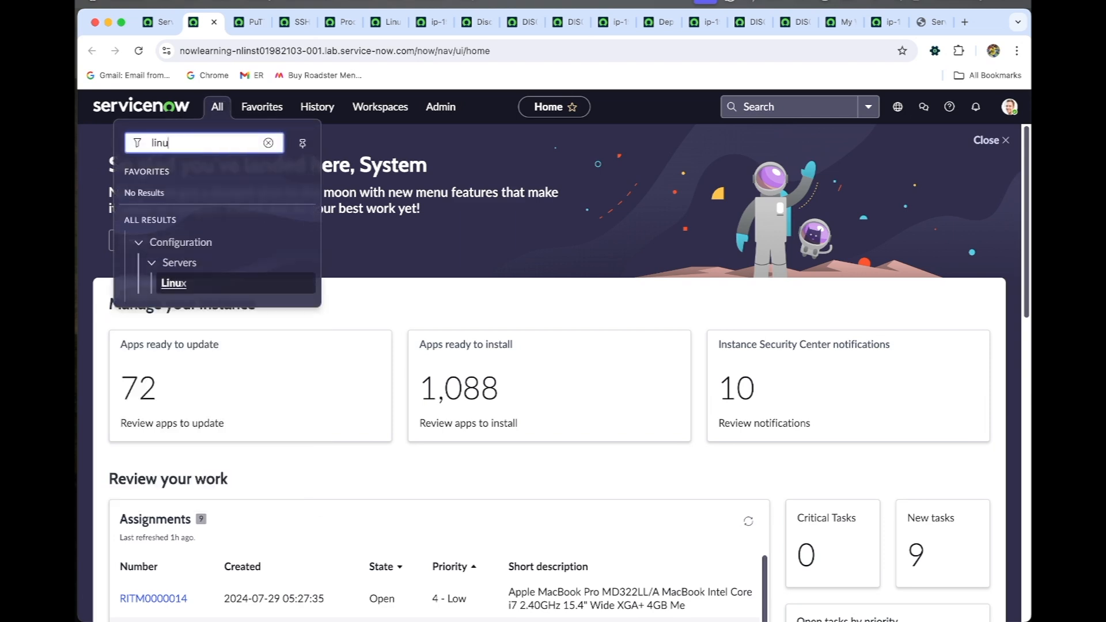
left_click(182, 285, "super")
left_click(239, 23)
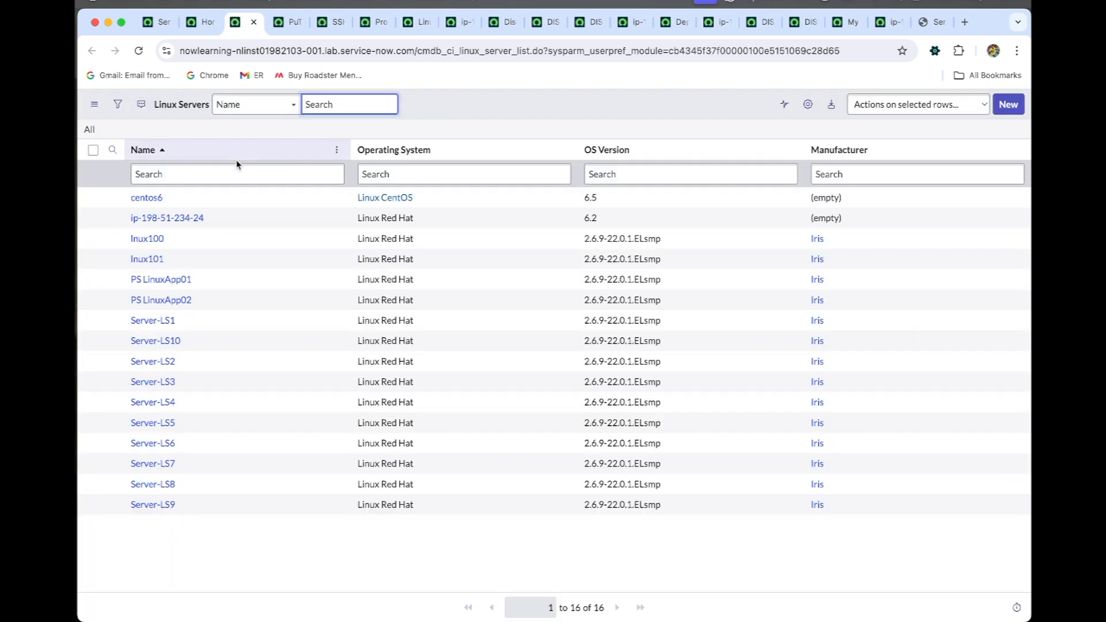
left_click(189, 221, "super")
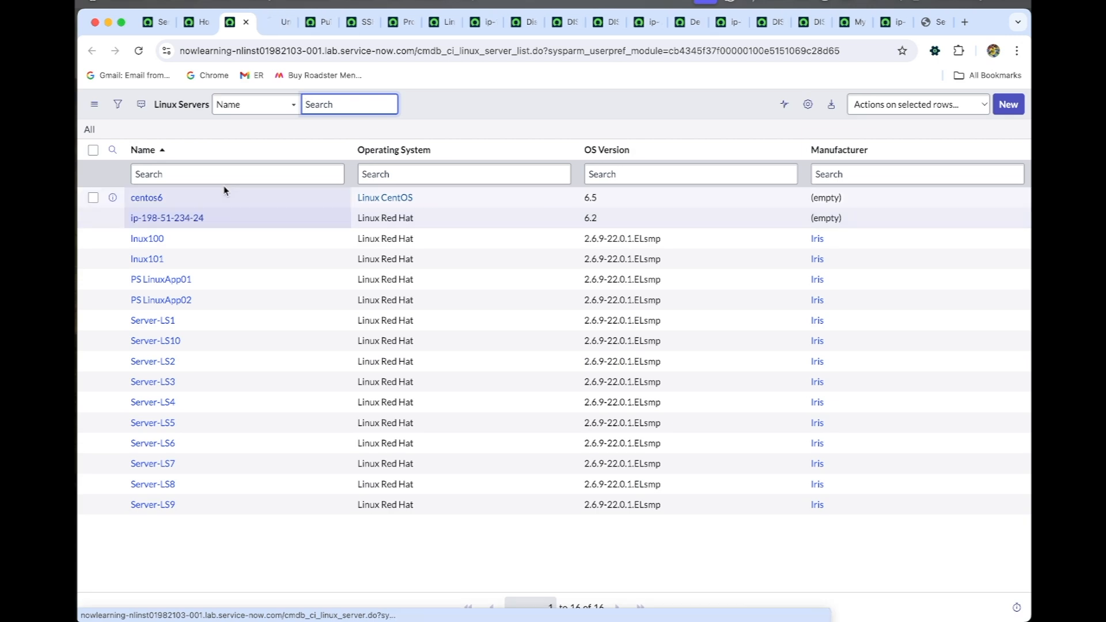
left_click(276, 24)
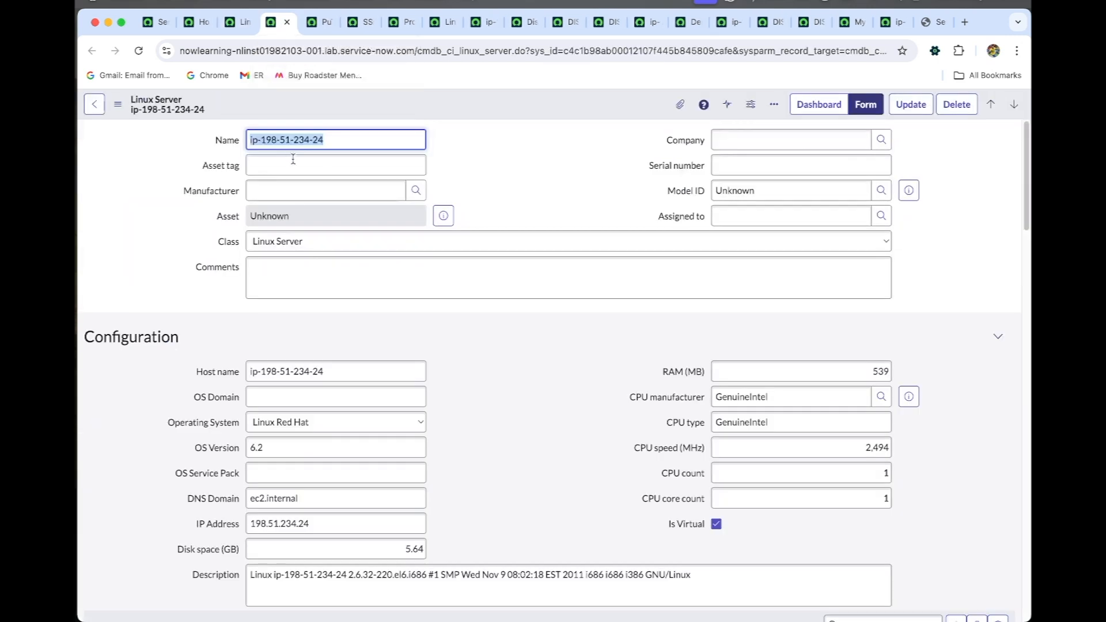
scroll(345, 374, "down", 4)
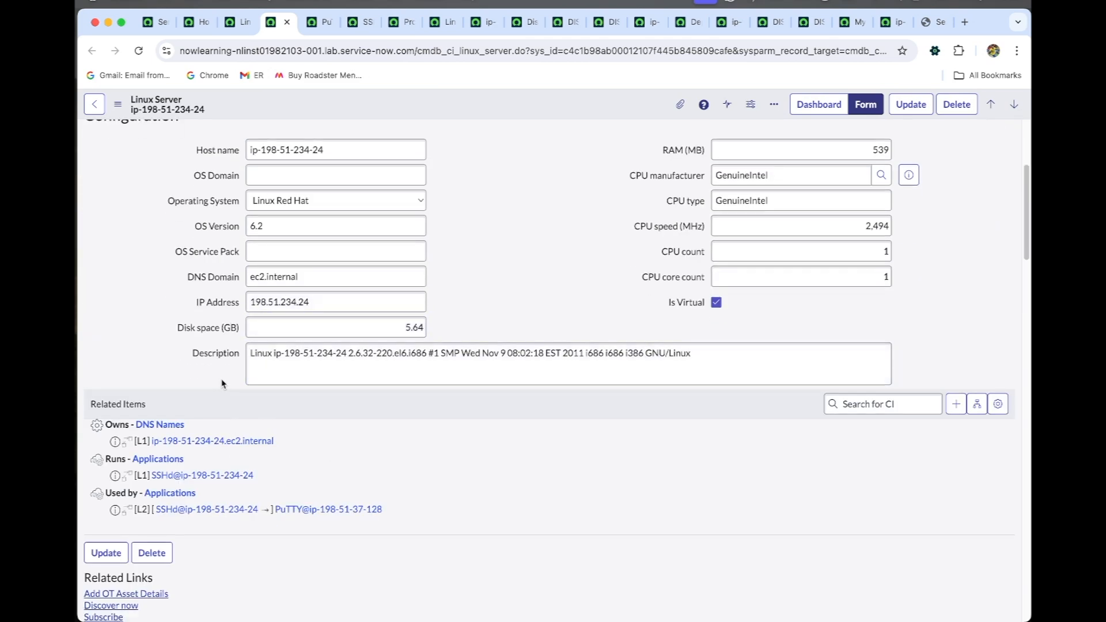
scroll(223, 385, "down", 3)
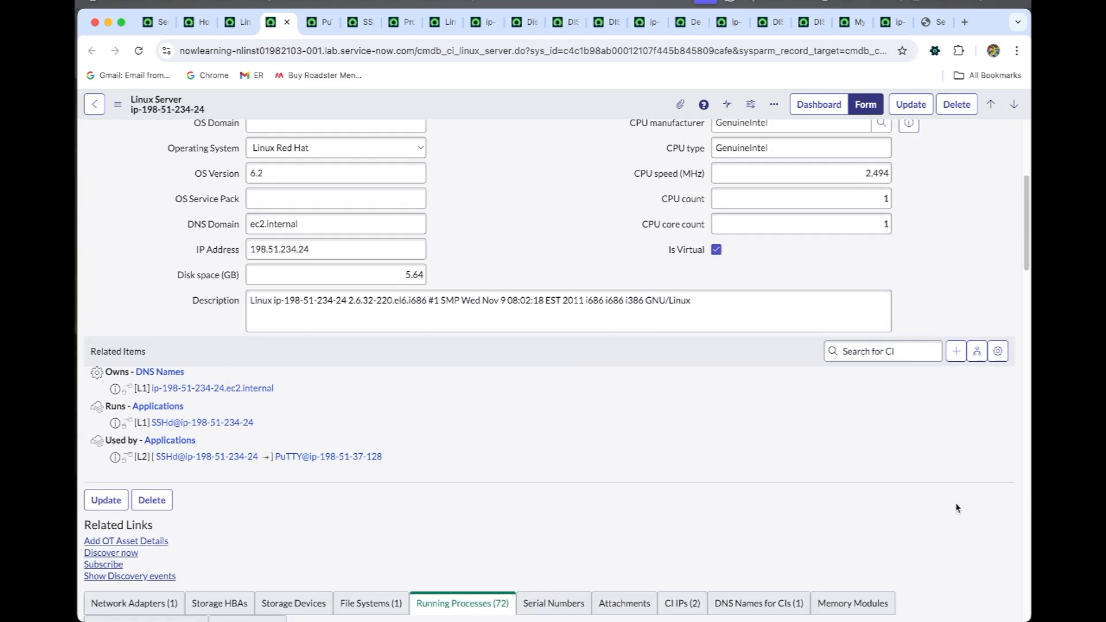
left_click(976, 354)
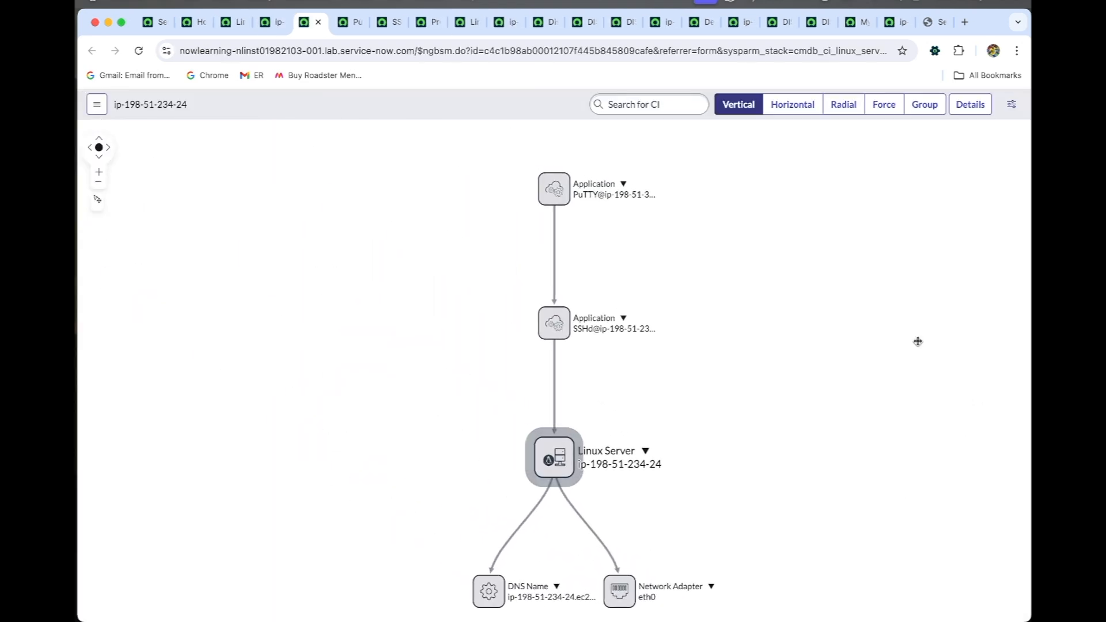
Lay out the dependency map horizontally and view the map of the PuTTY application
left_click(796, 117)
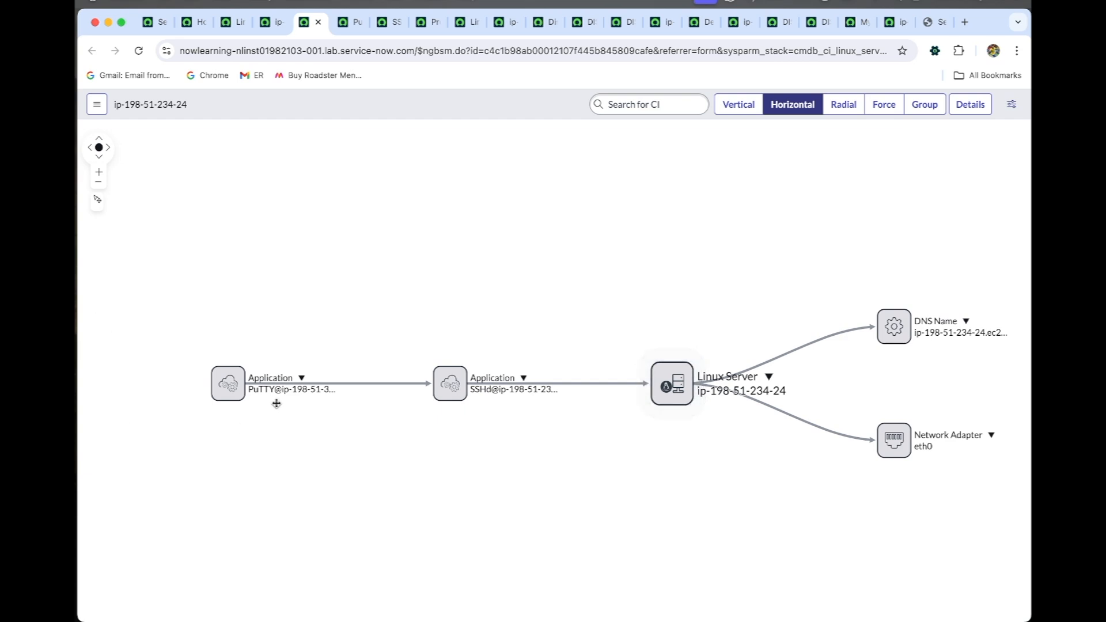
right_click(231, 386)
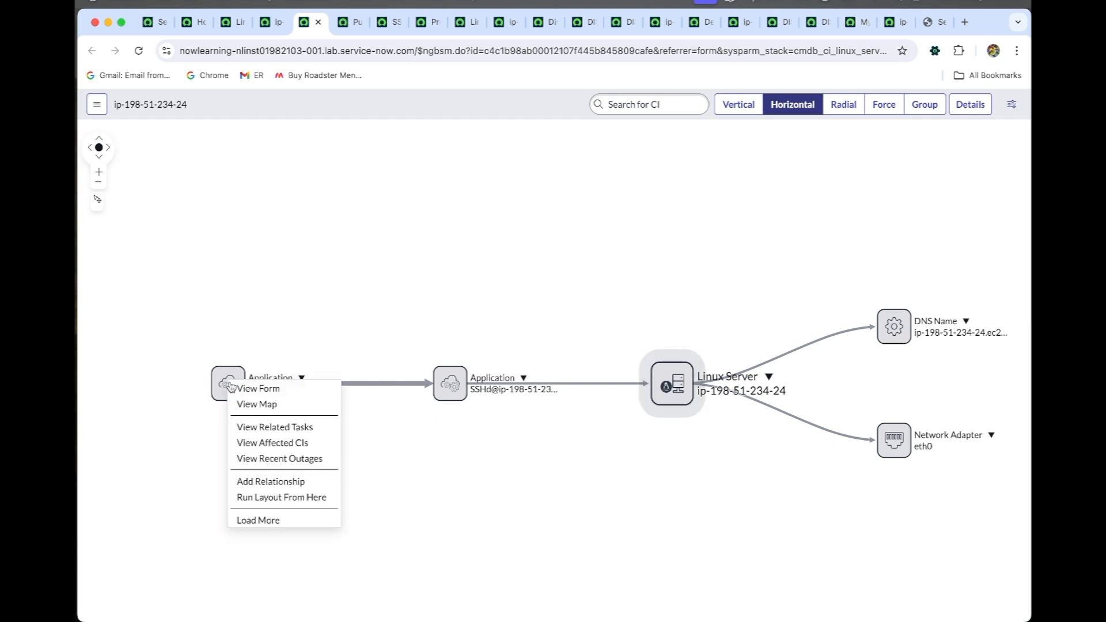
left_click(268, 405)
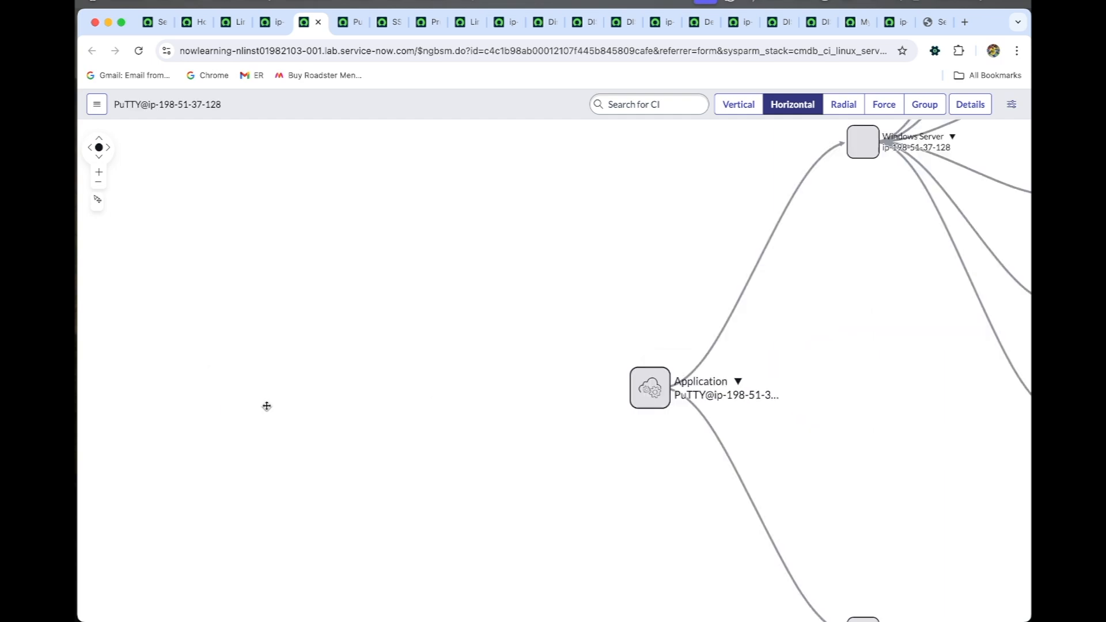